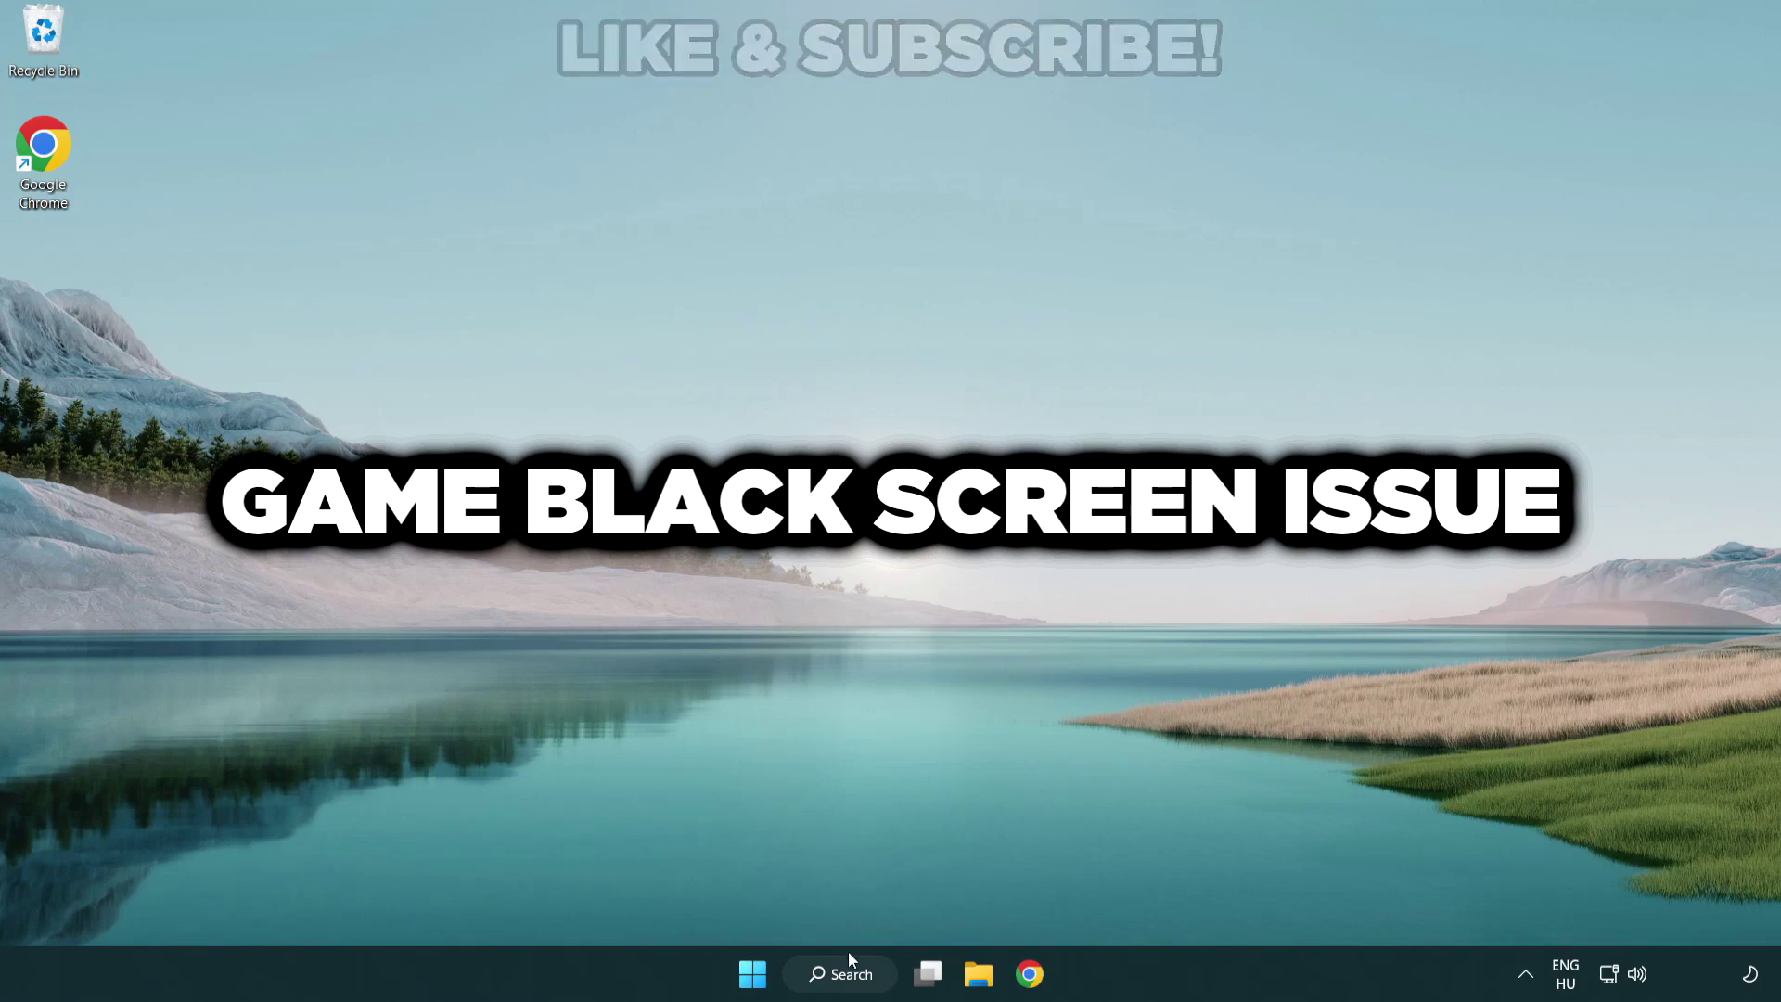
Step: Search Windows for 'device manager' and launch Device Manager from the results
{"action": "left_click", "coordinate": [858, 982]}
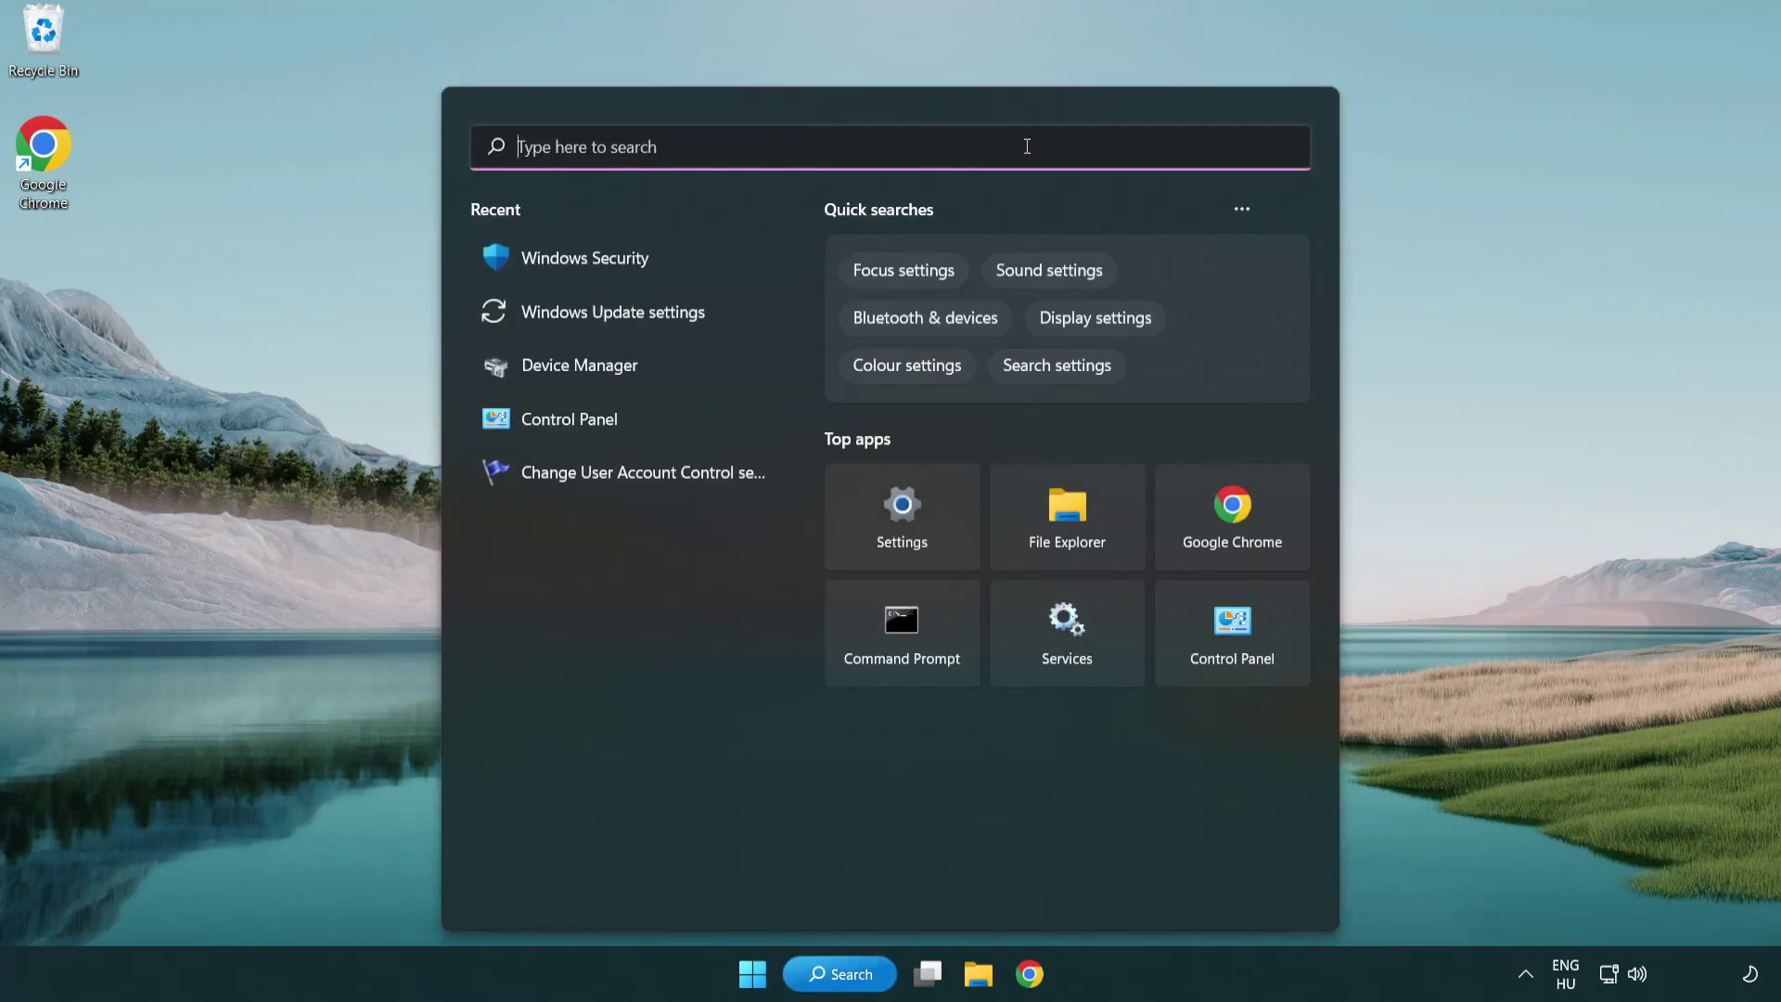
{"action": "type", "text": "device m"}
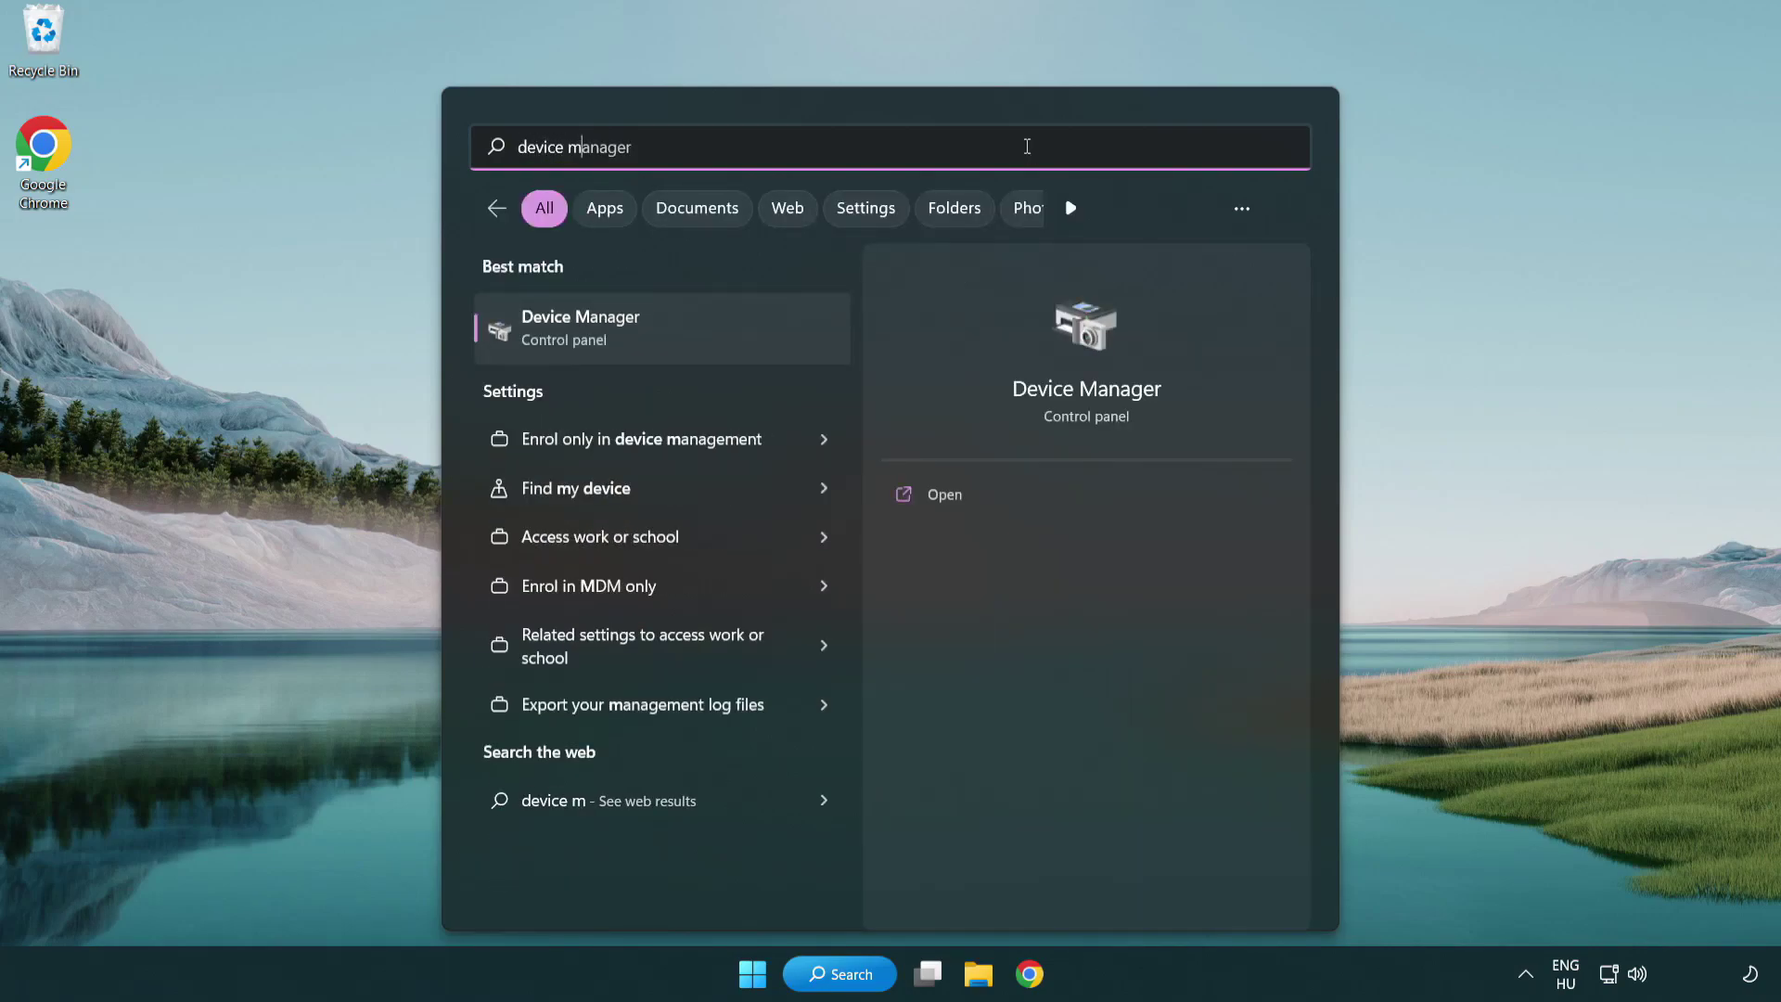
{"action": "type", "text": "anager"}
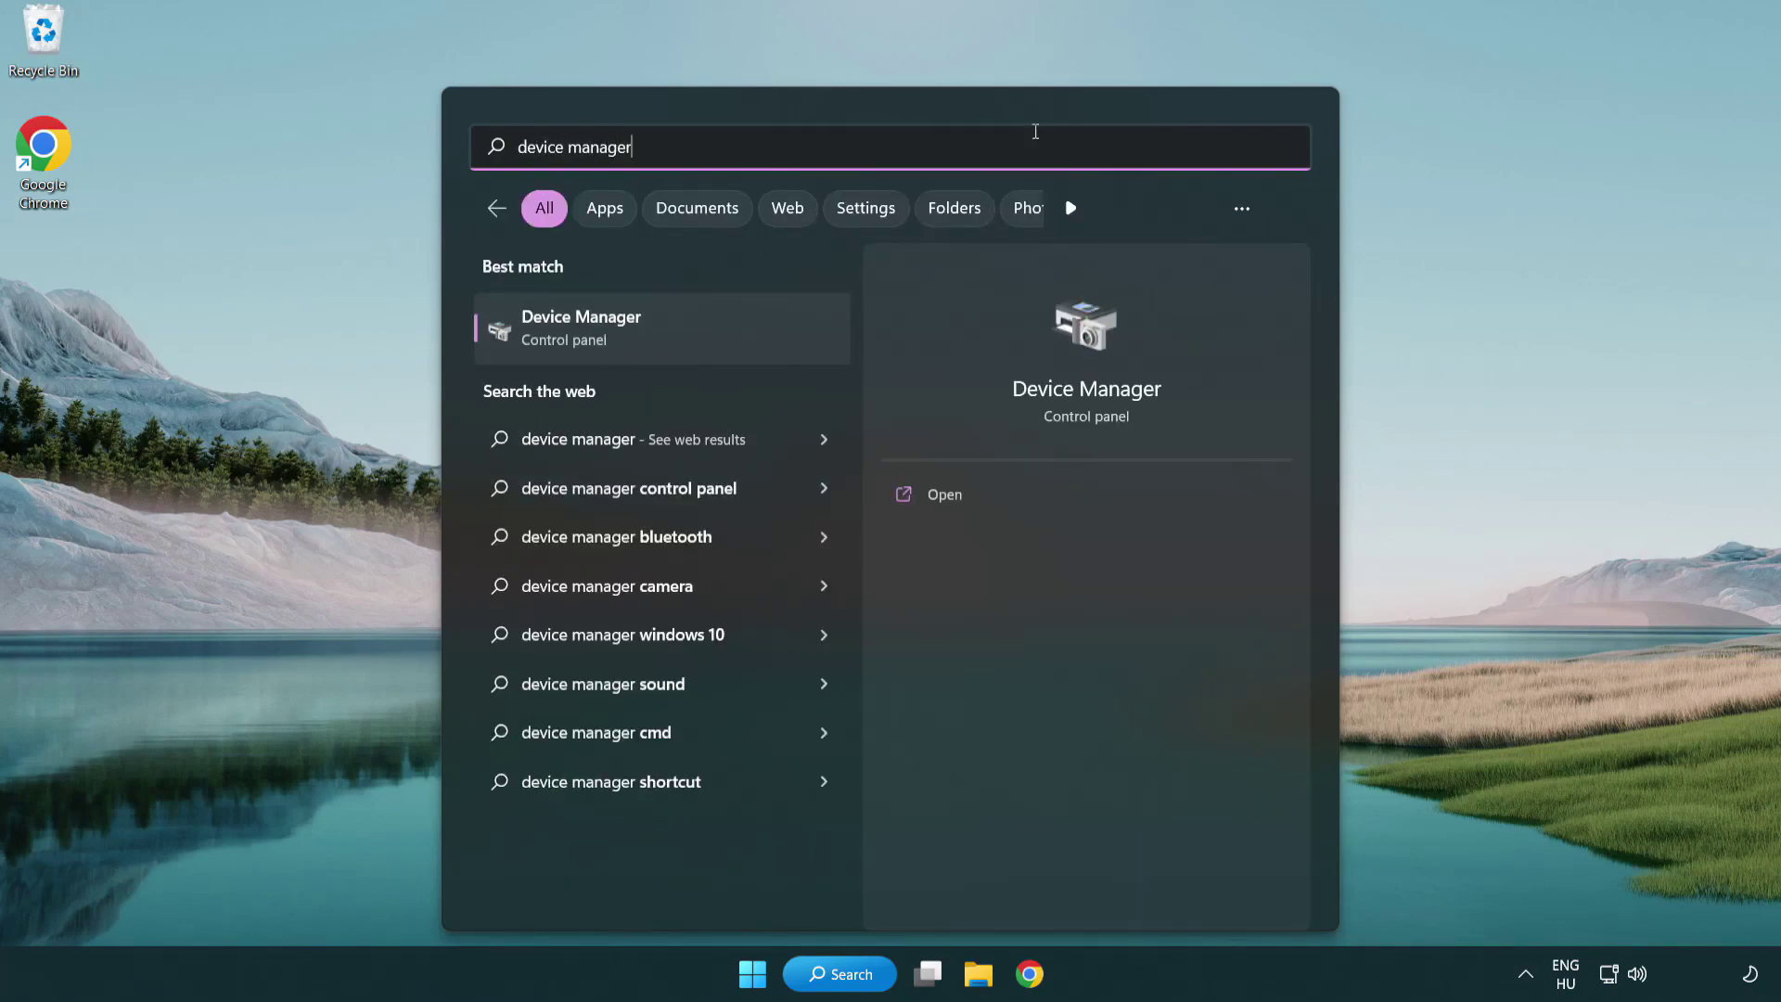
{"action": "left_click", "coordinate": [712, 336]}
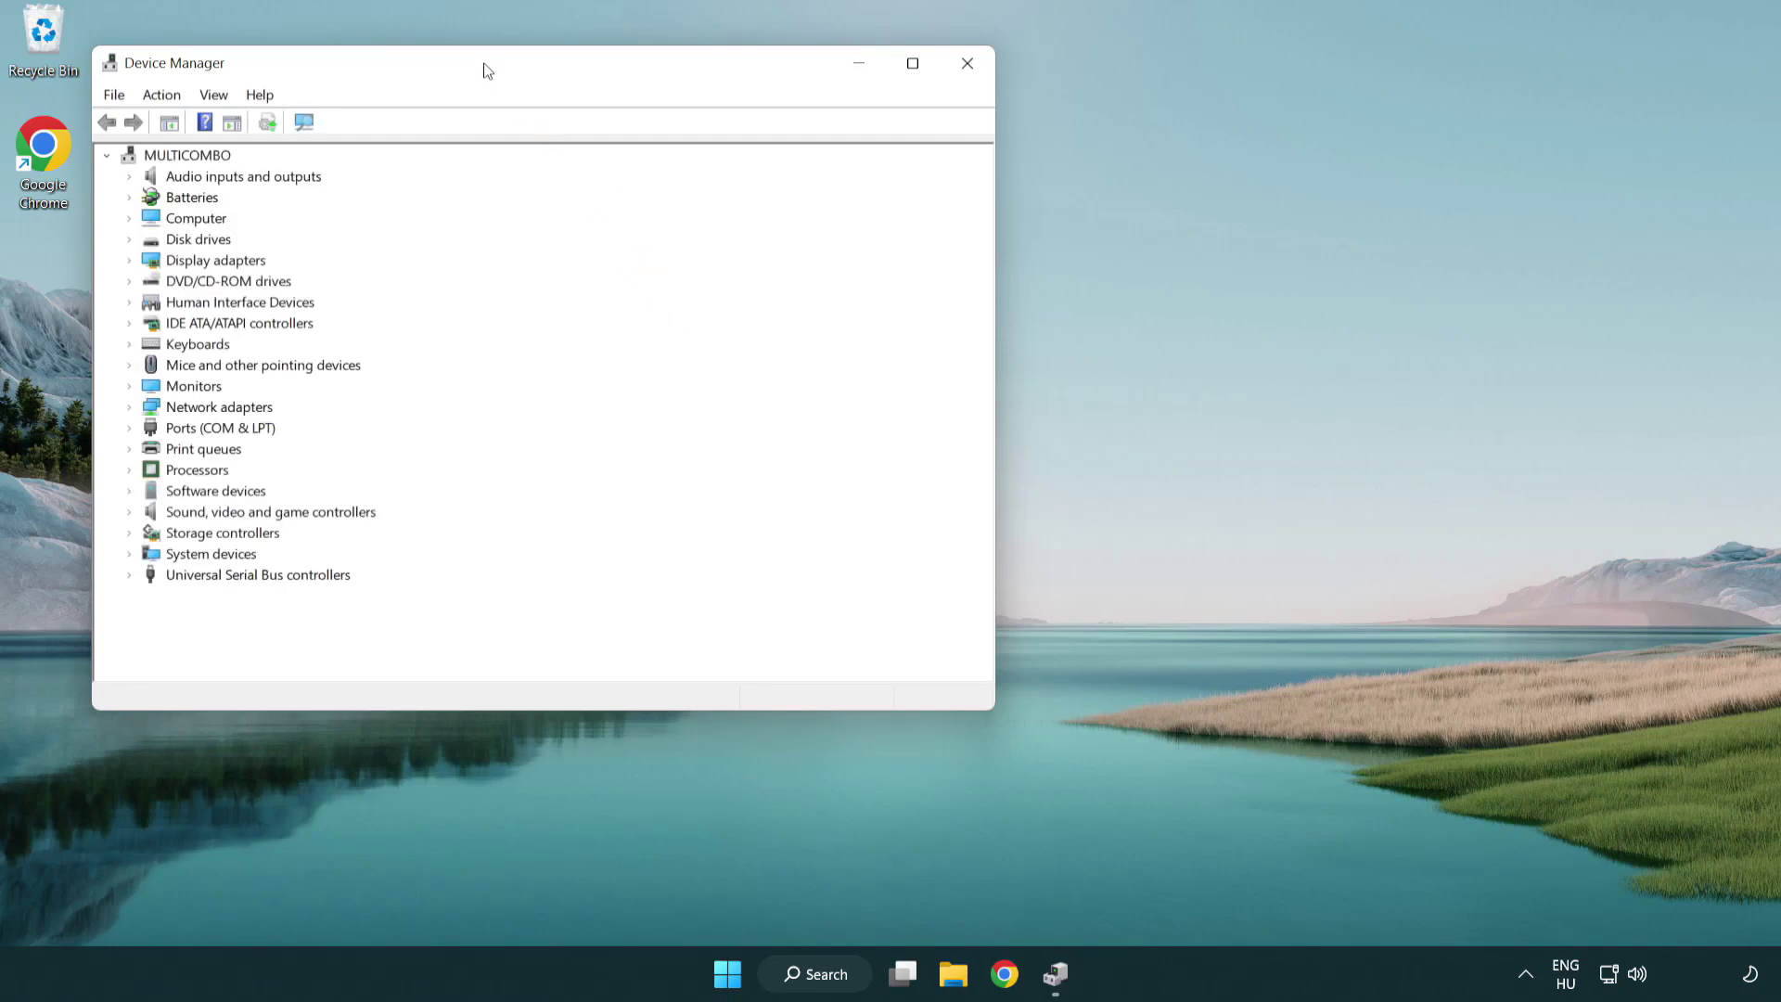
Step: Expand Display adapters and start Update driver for the VMware SVGA 3D adapter
{"action": "left_click_drag", "start_coordinate": [487, 72], "coordinate": [783, 180]}
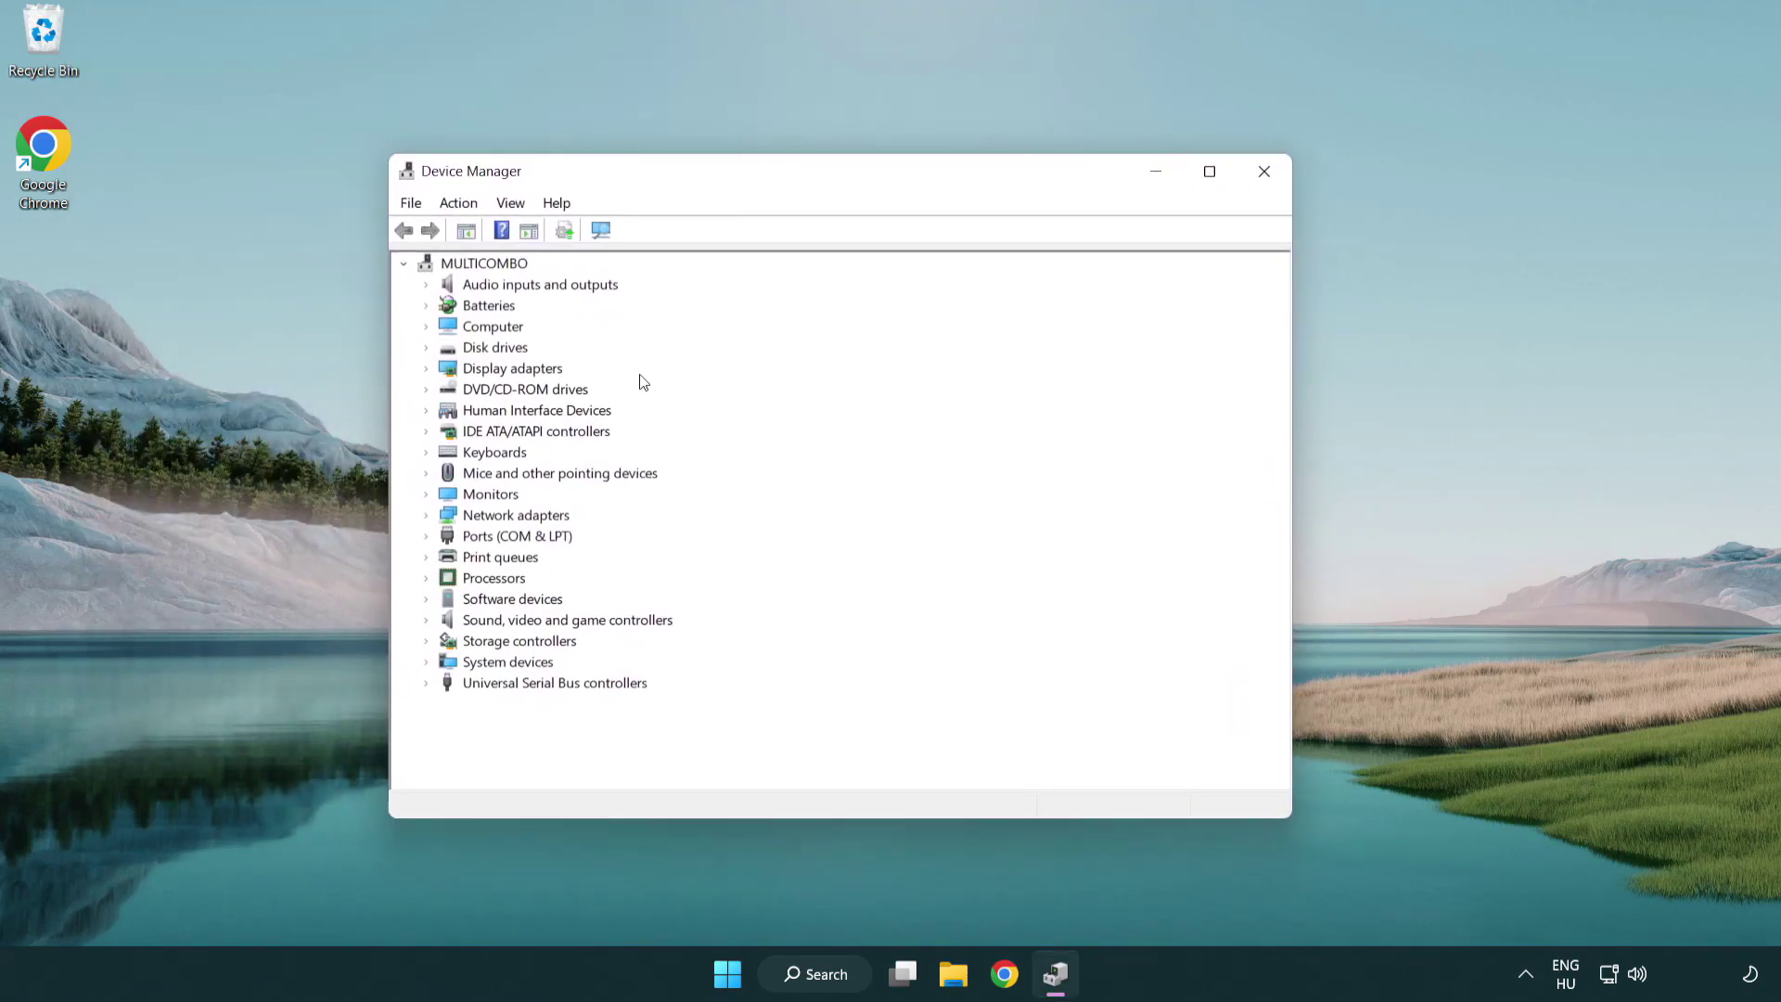
{"action": "left_click", "coordinate": [490, 373]}
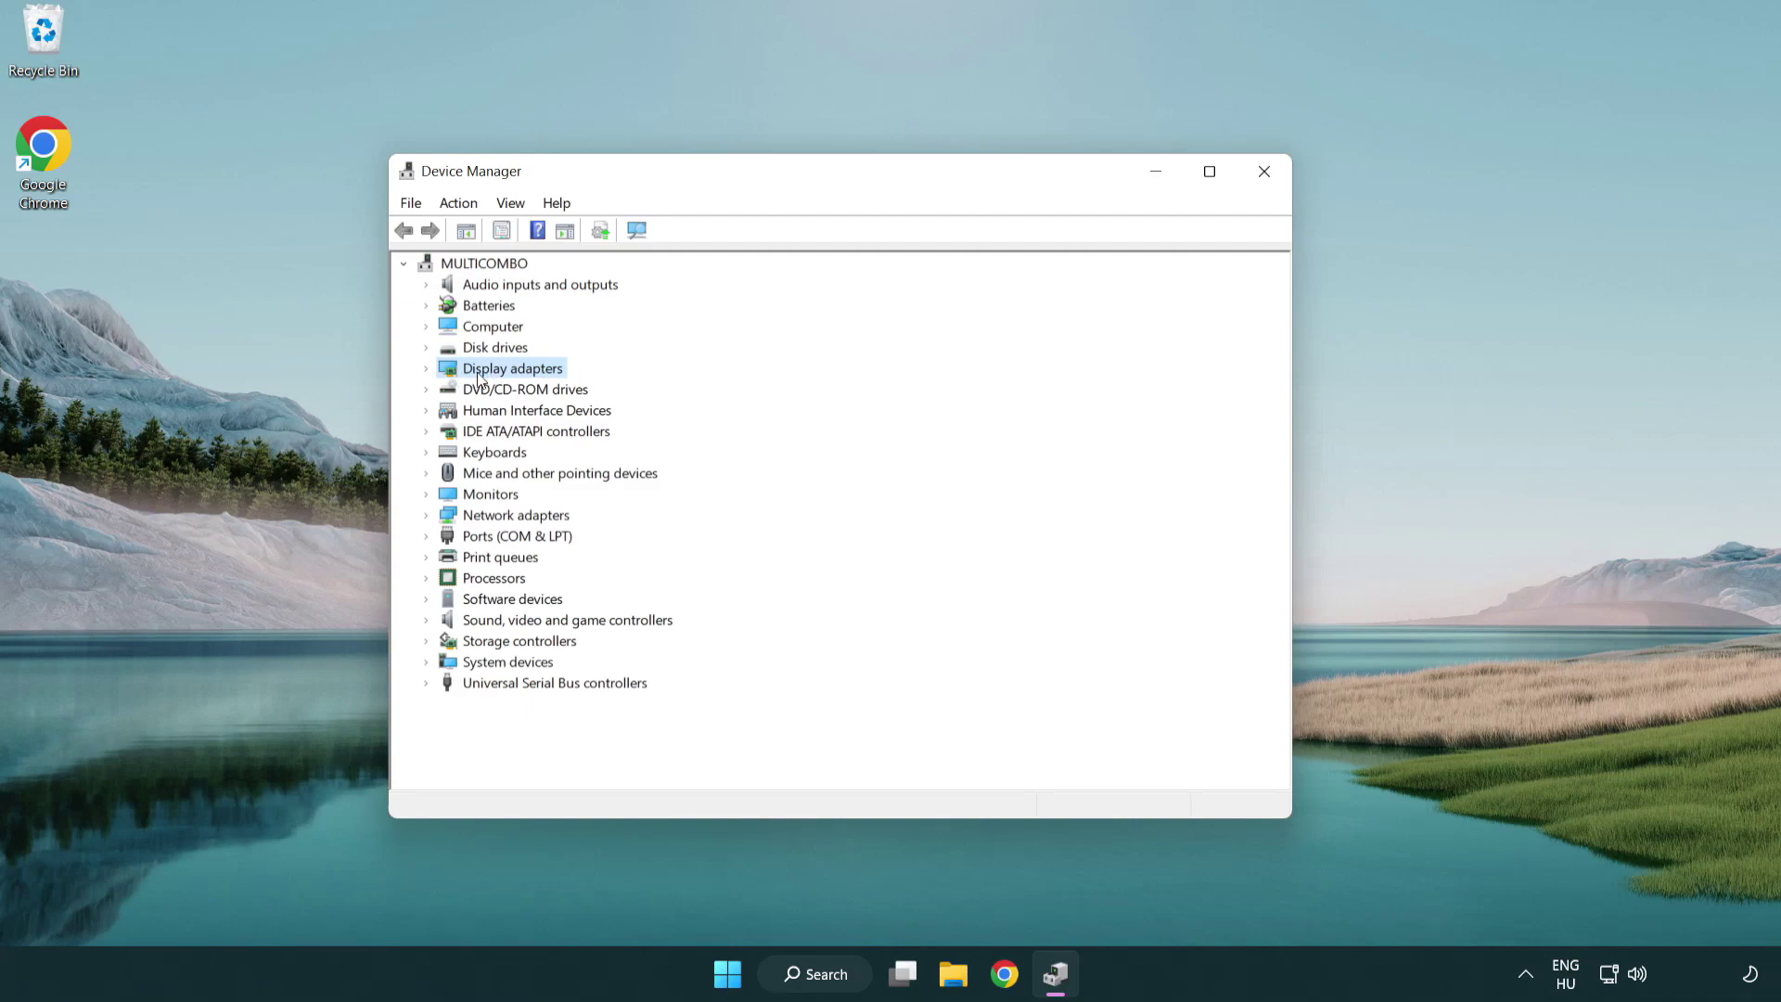
{"action": "left_click", "coordinate": [427, 369]}
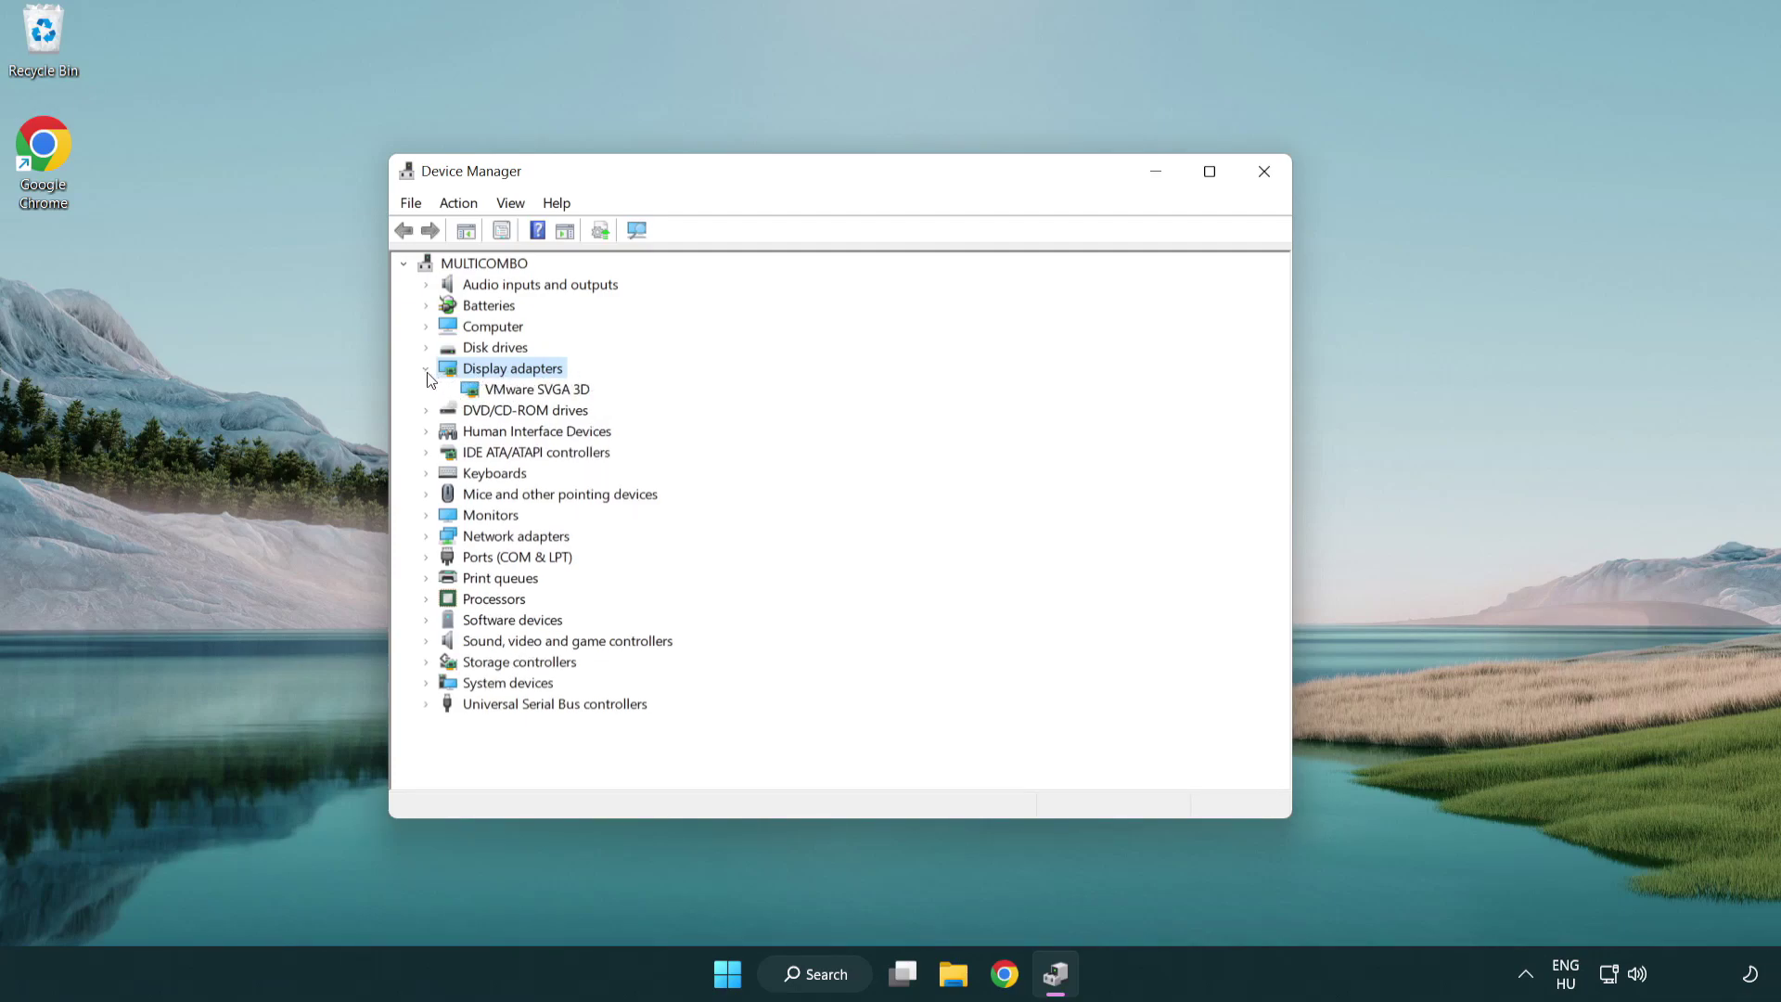
{"action": "left_click", "coordinate": [529, 393]}
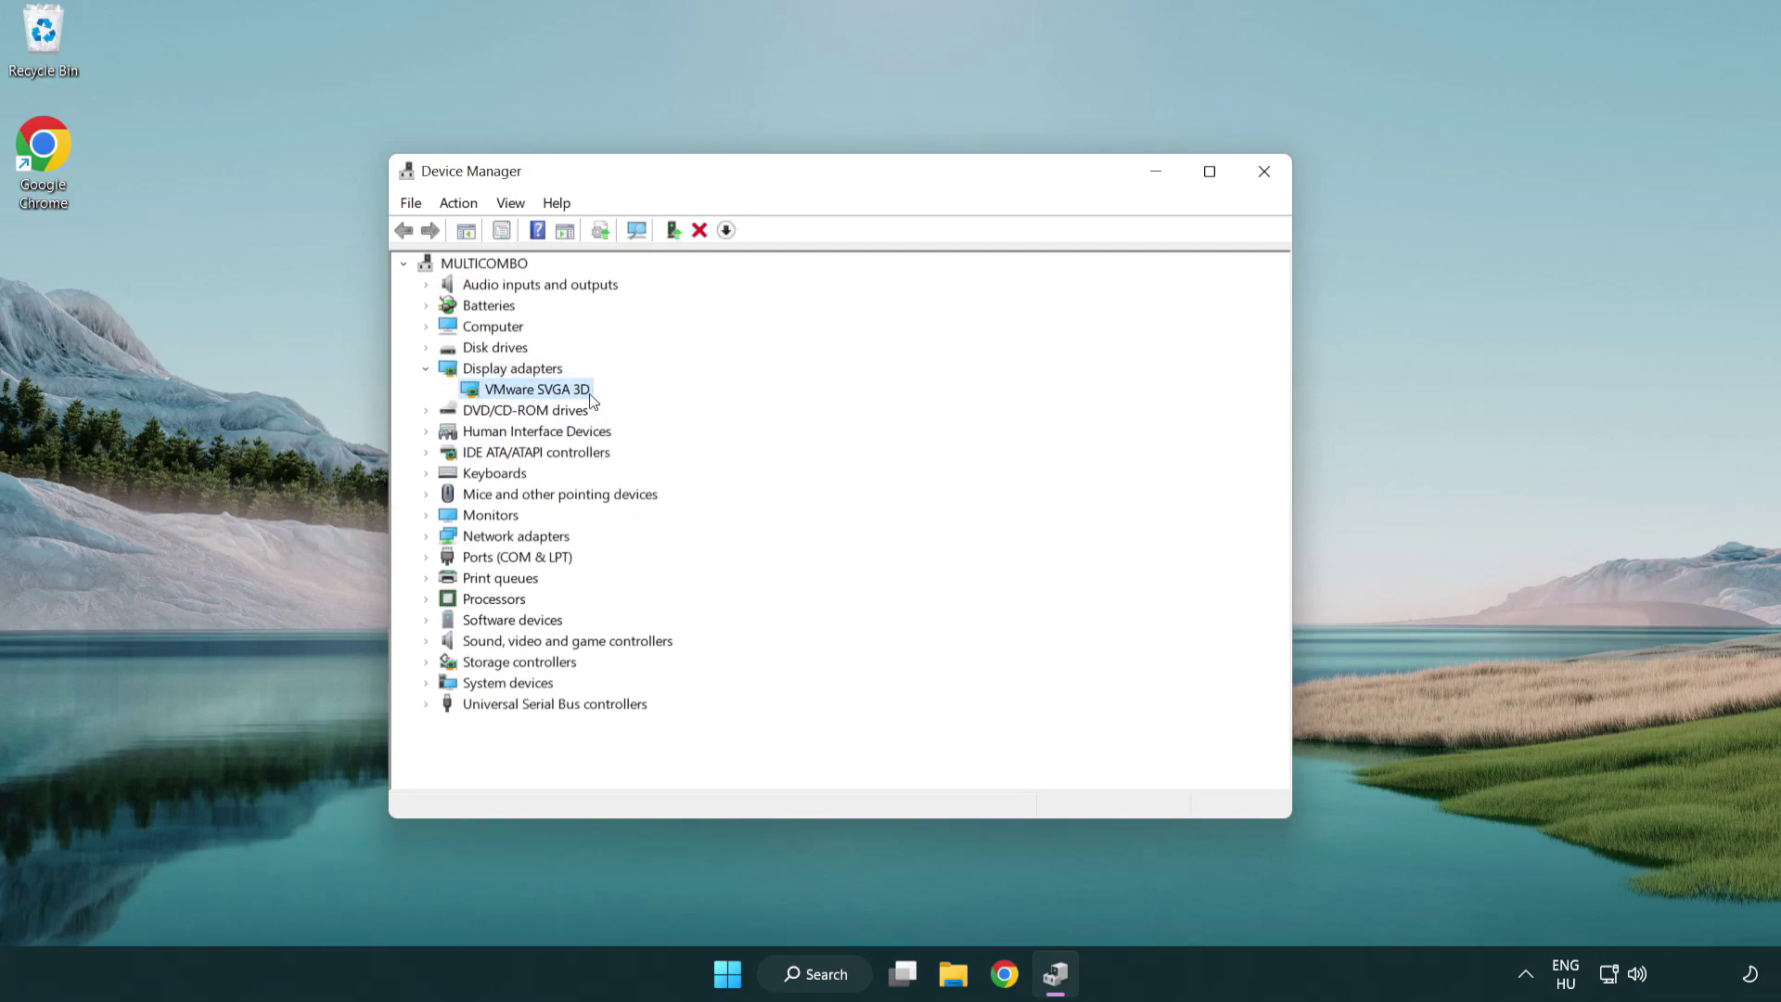
{"action": "right_click", "coordinate": [532, 396]}
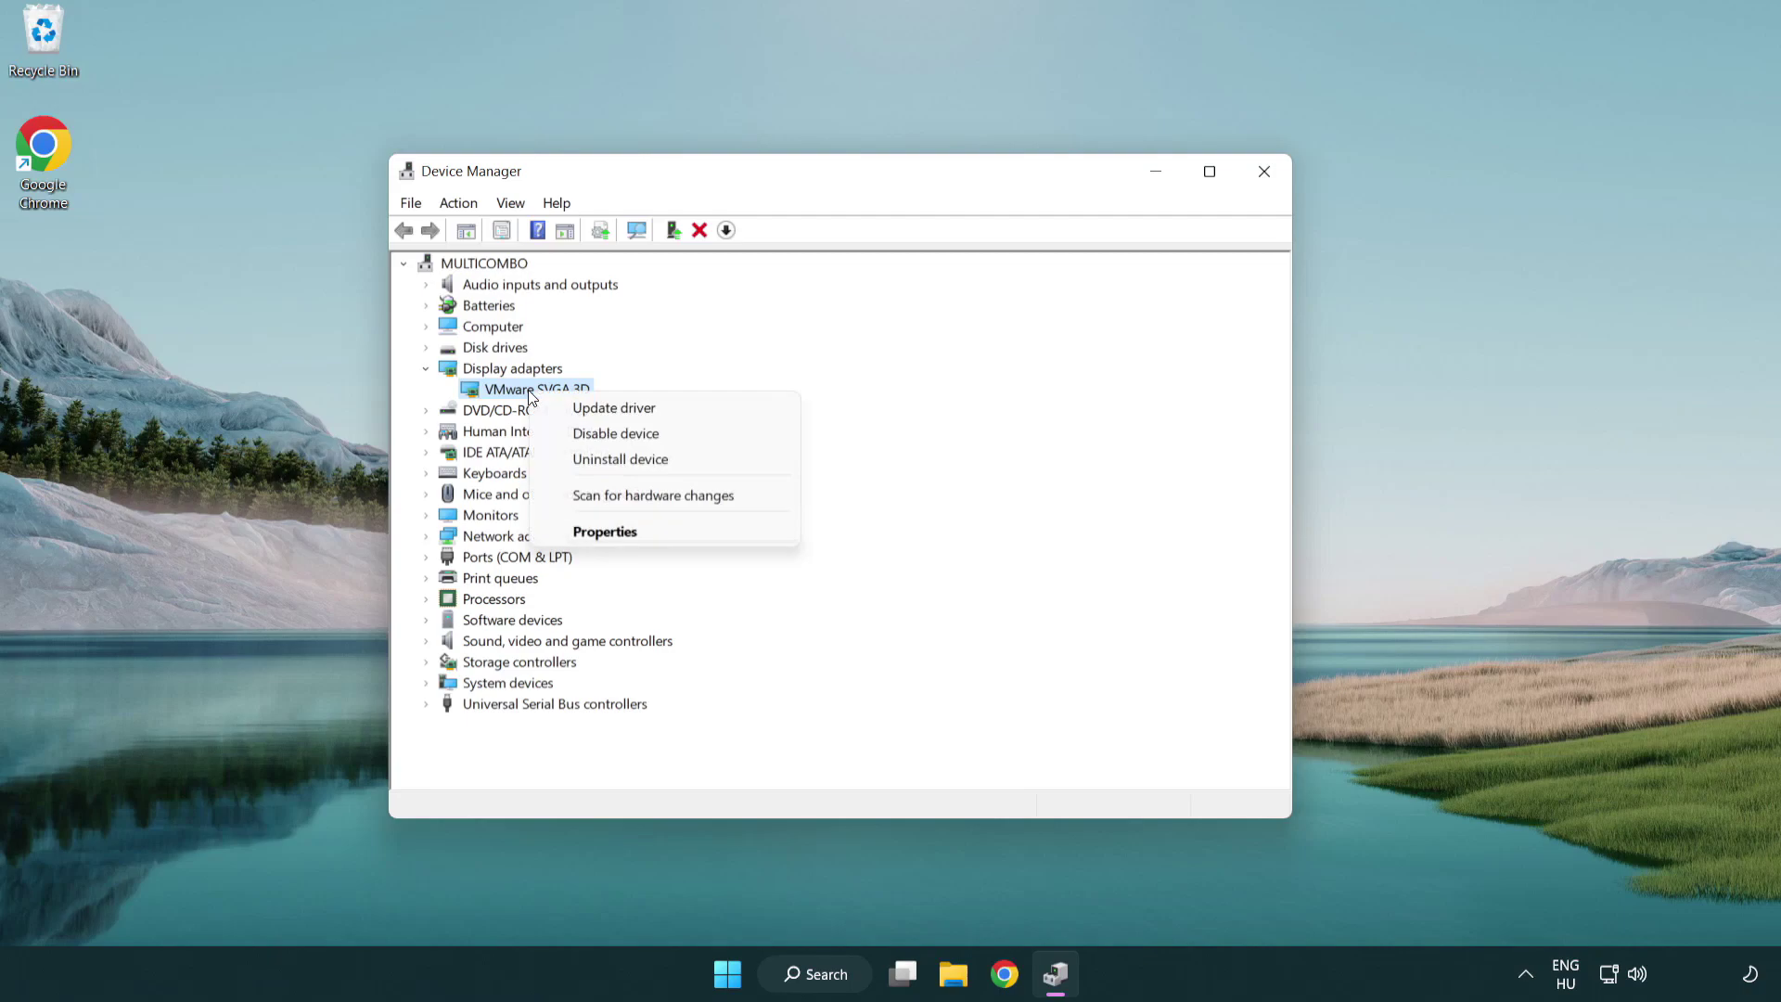
{"action": "left_click", "coordinate": [703, 410]}
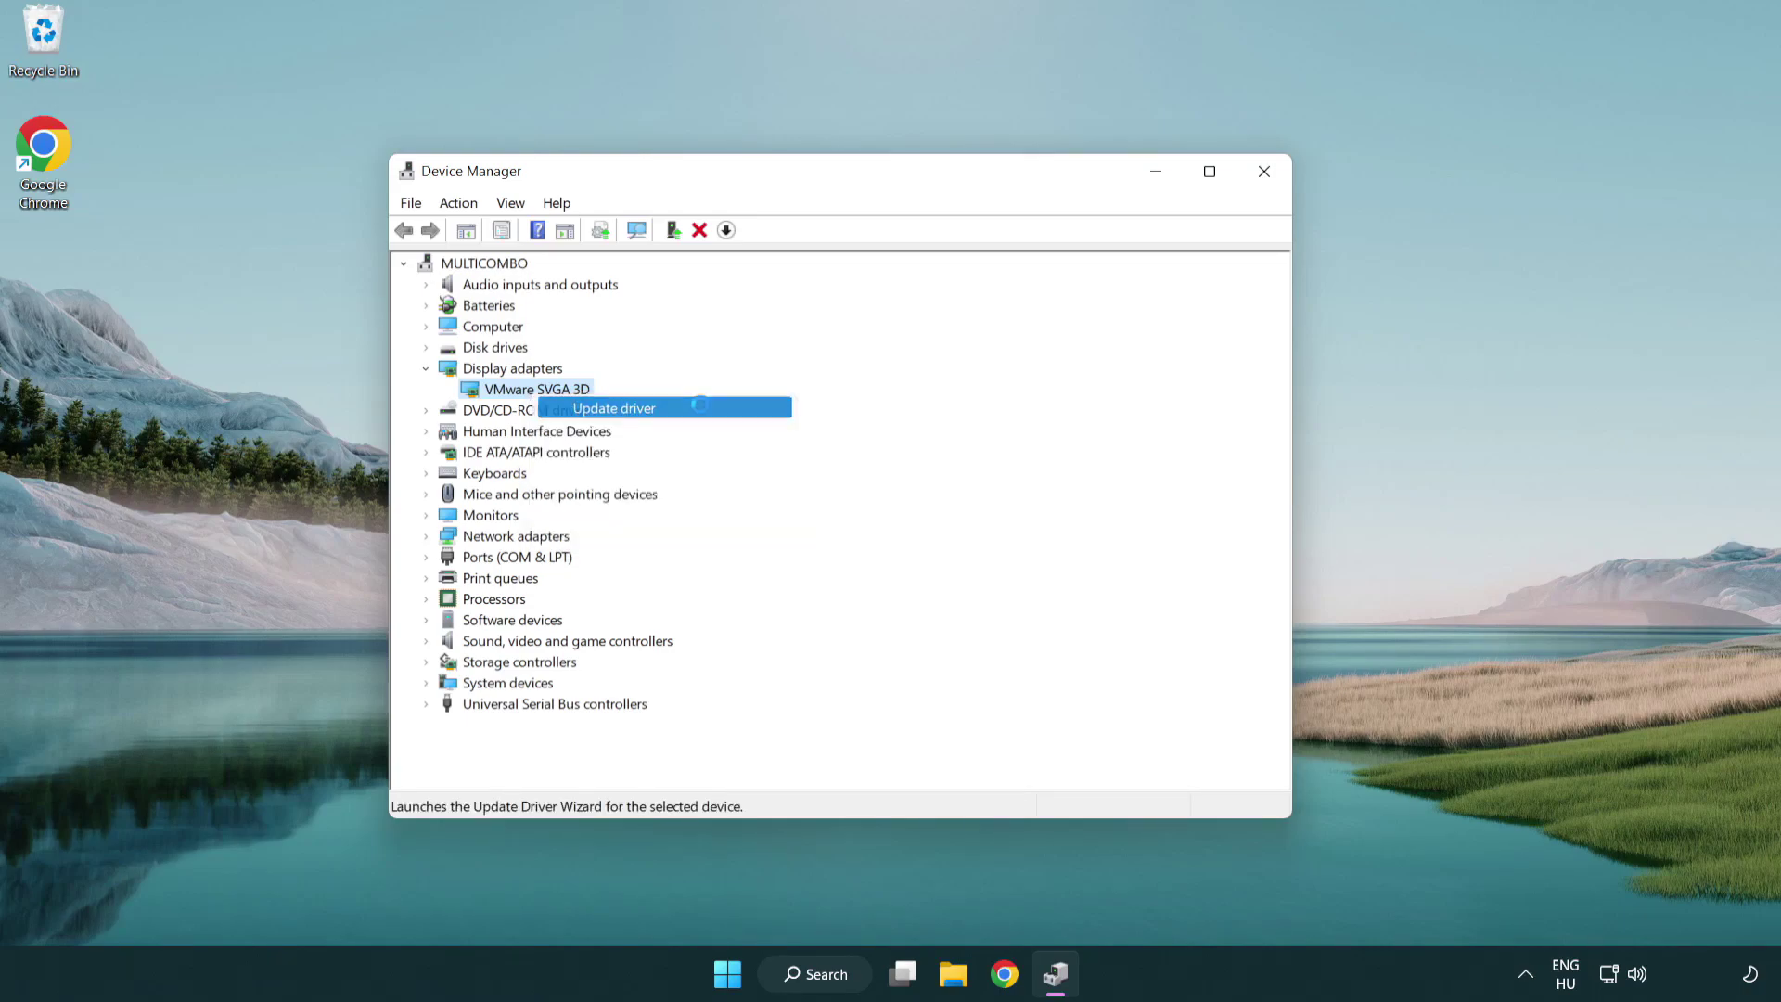
Step: Search automatically for a VMware SVGA 3D driver, confirm the best is installed, and close Device Manager
{"action": "left_click_drag", "start_coordinate": [736, 277], "coordinate": [770, 265]}
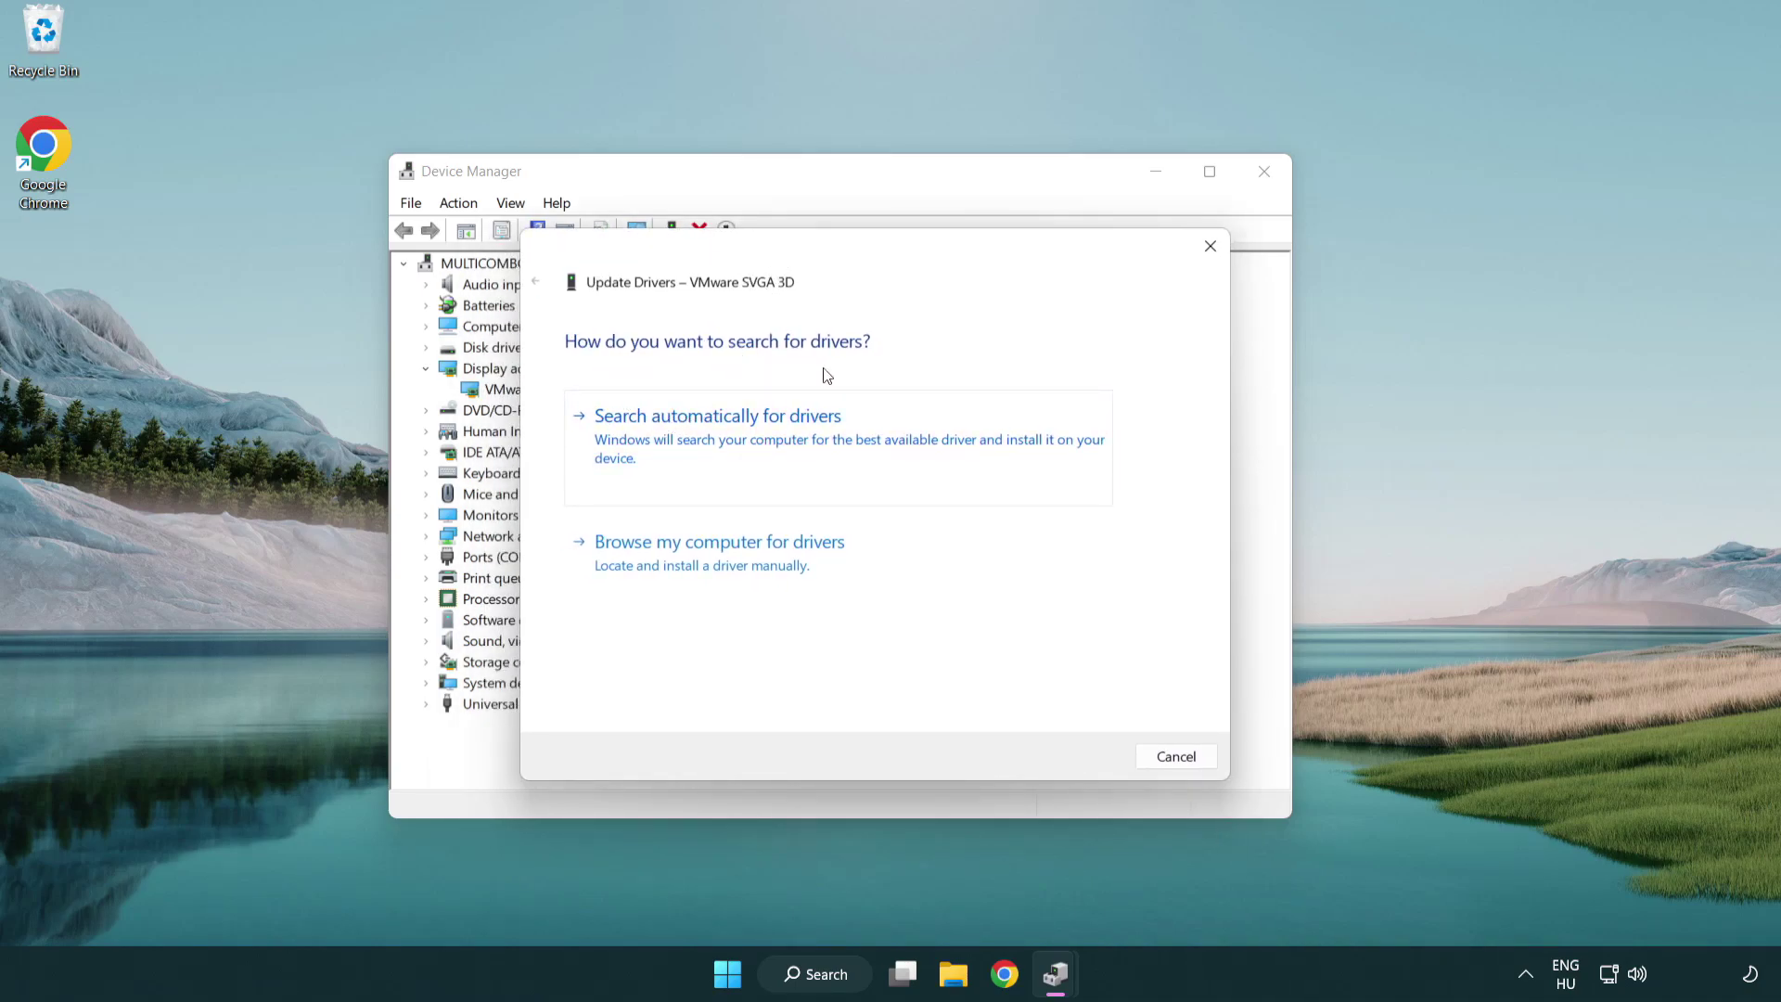
{"action": "left_click", "coordinate": [784, 436]}
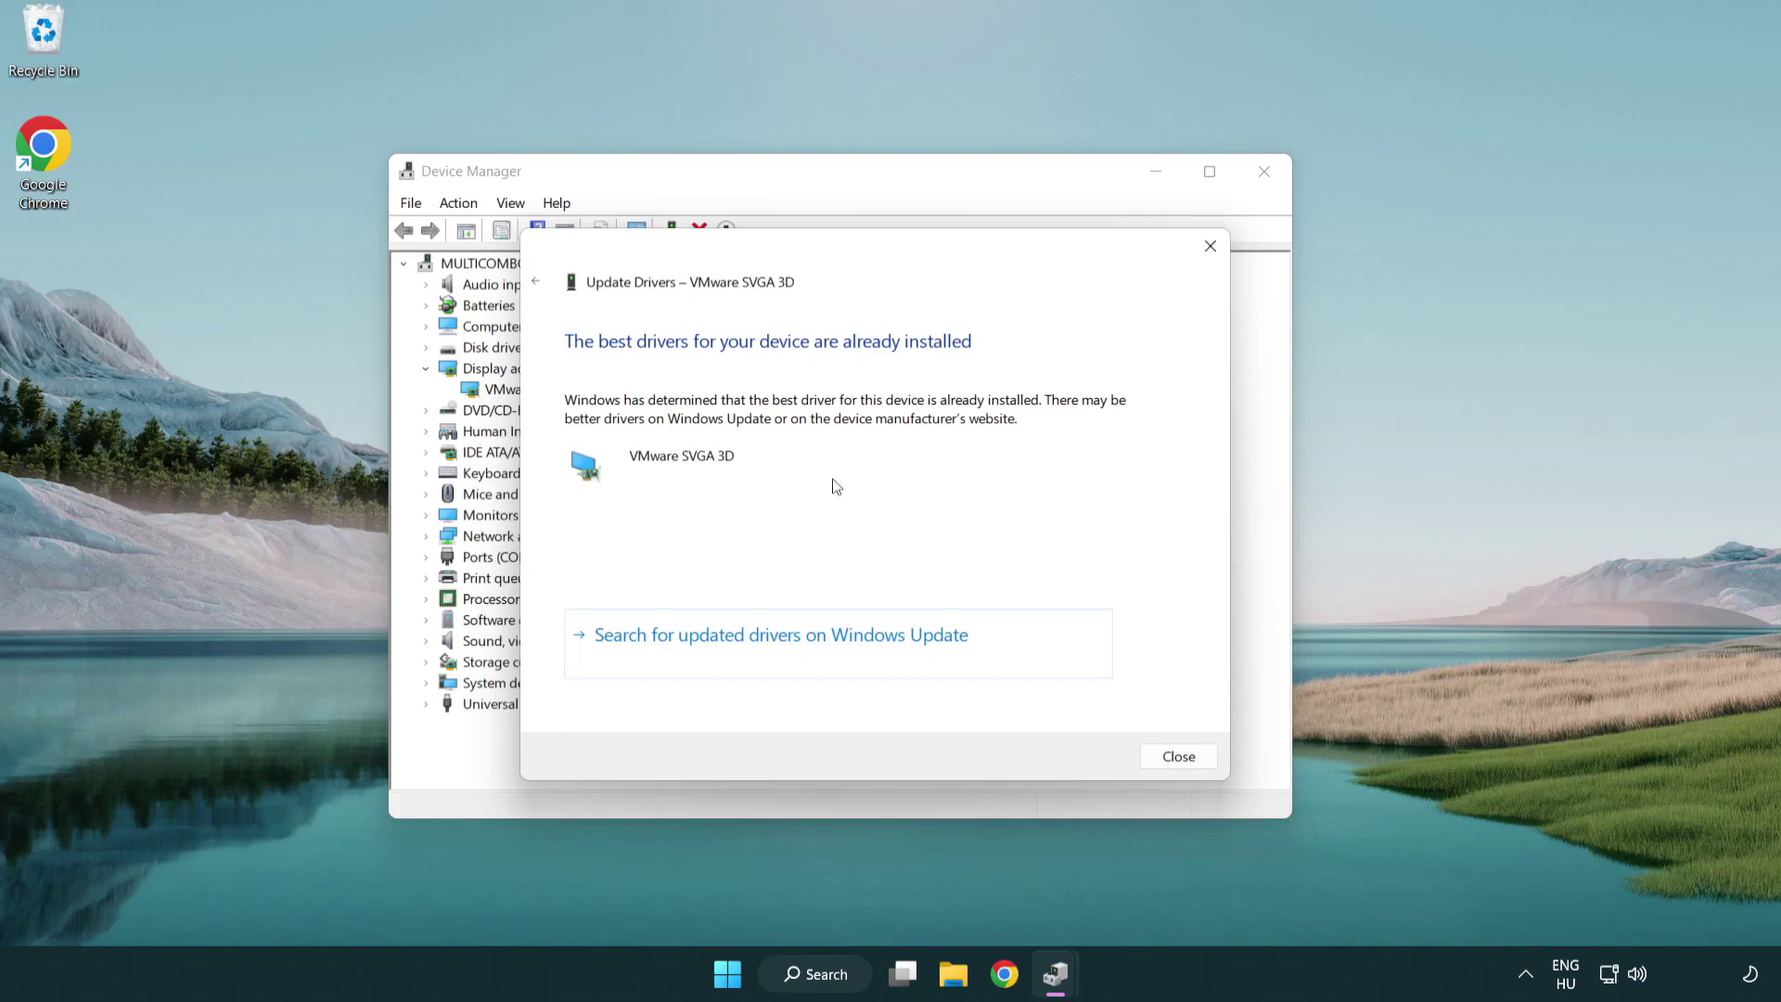
{"action": "left_click", "coordinate": [1180, 757]}
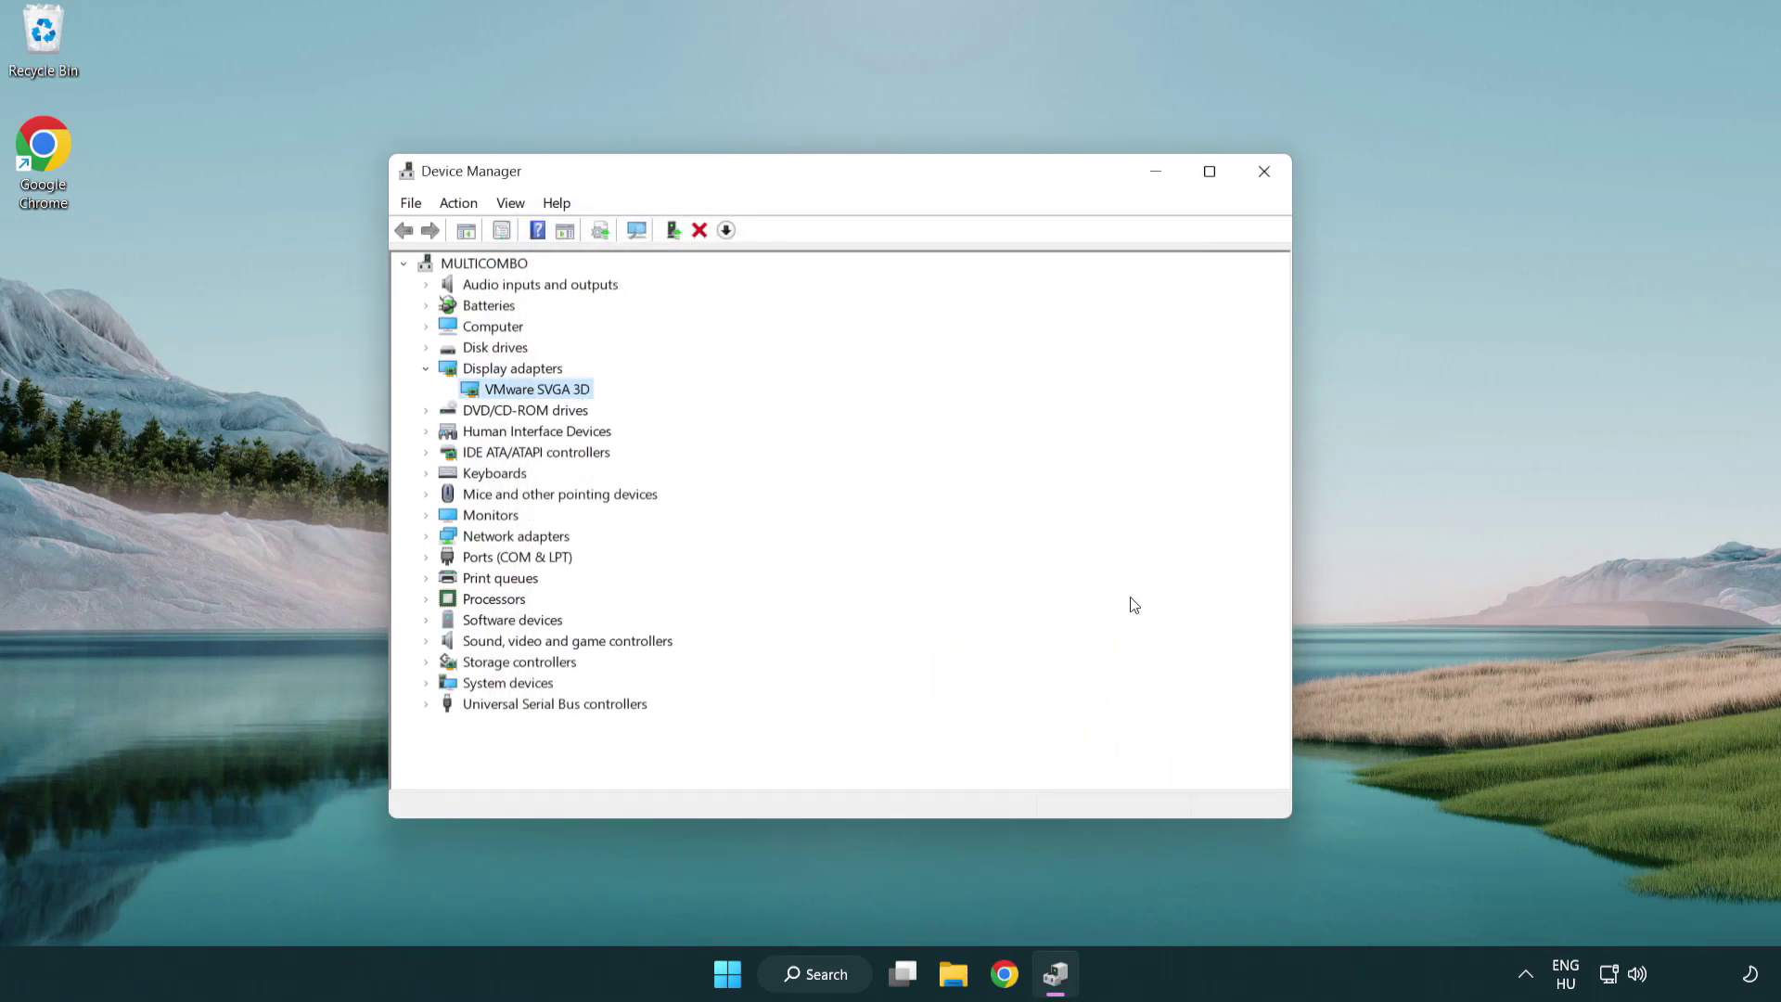
{"action": "left_click", "coordinate": [1266, 175]}
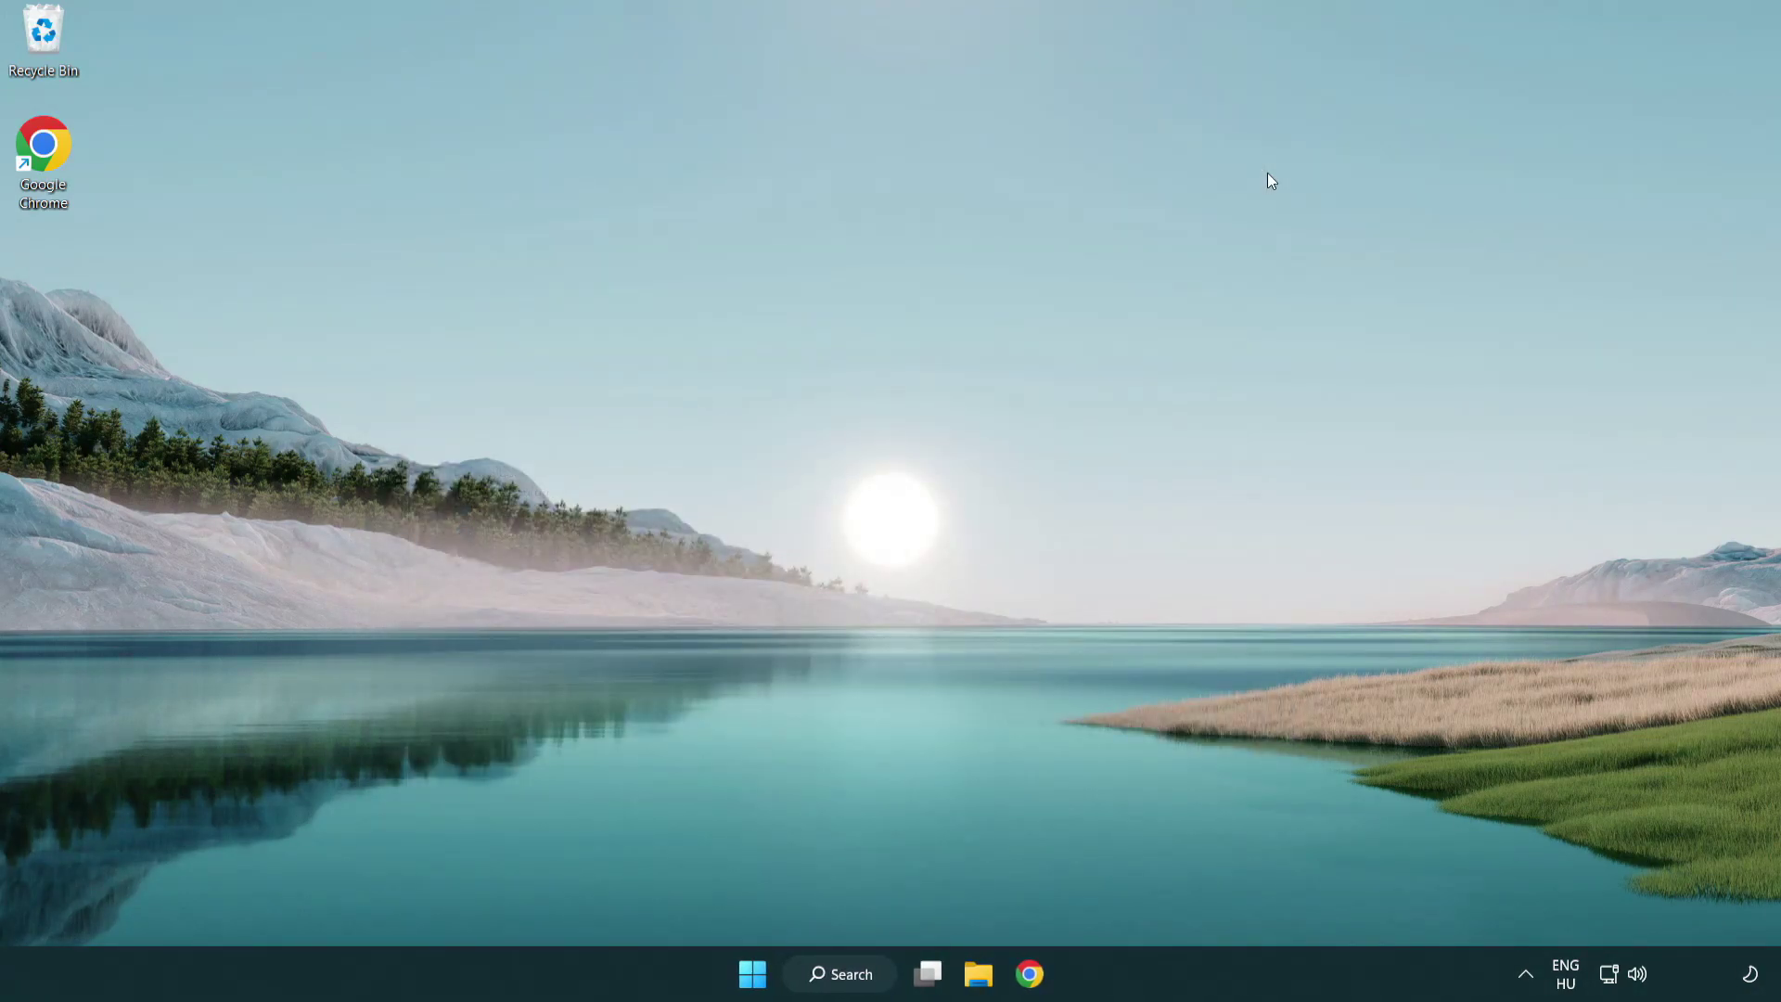
Step: Search Windows for 'update' and open Windows Update settings
{"action": "left_click", "coordinate": [855, 971]}
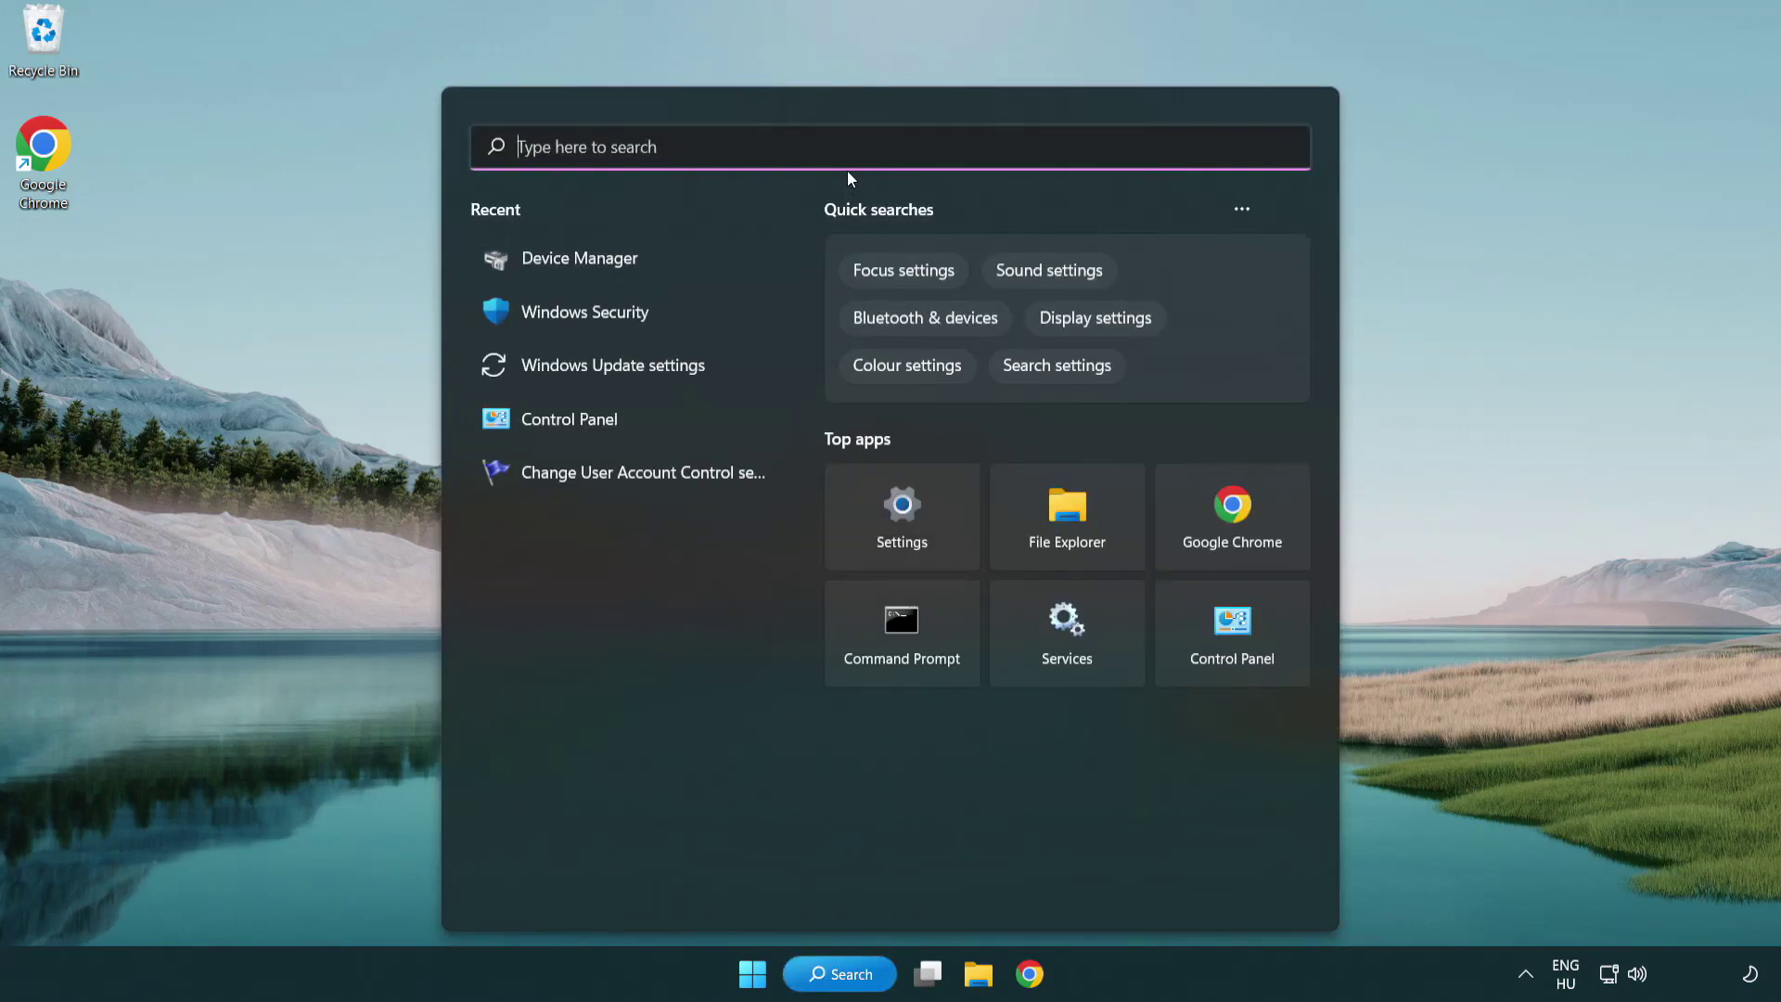
{"action": "type", "text": "u"}
{"action": "type", "text": "pdate"}
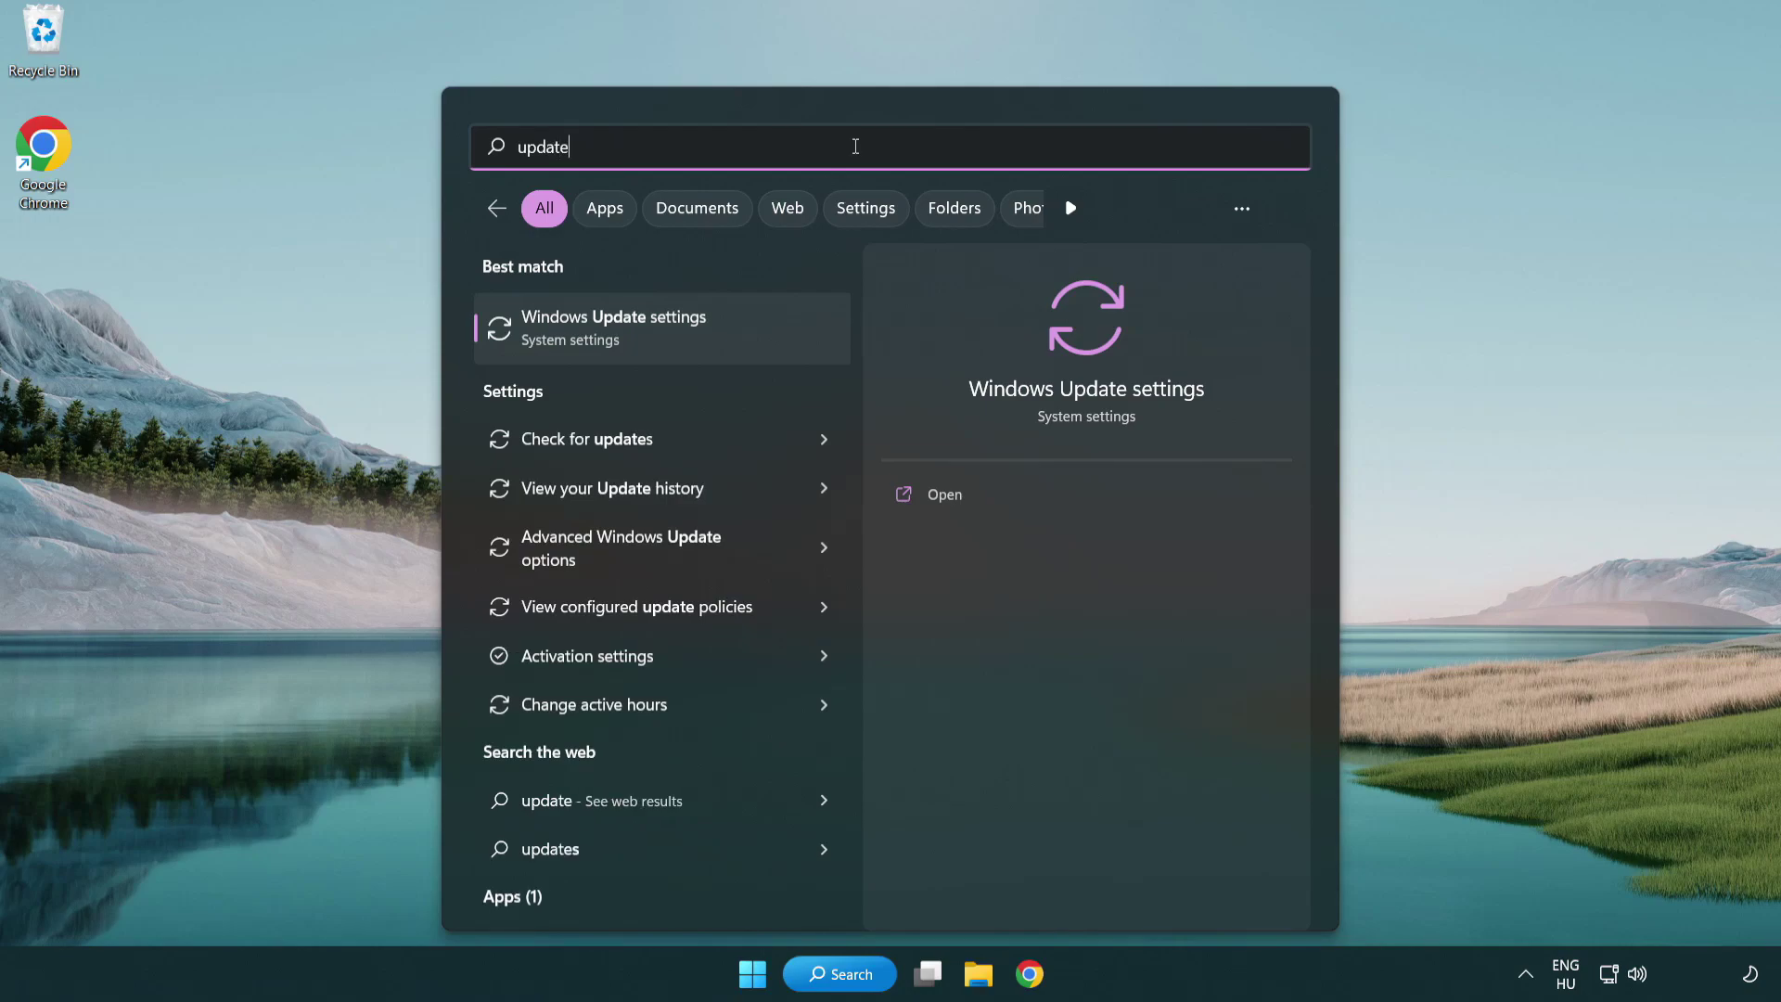
{"action": "left_click", "coordinate": [697, 341]}
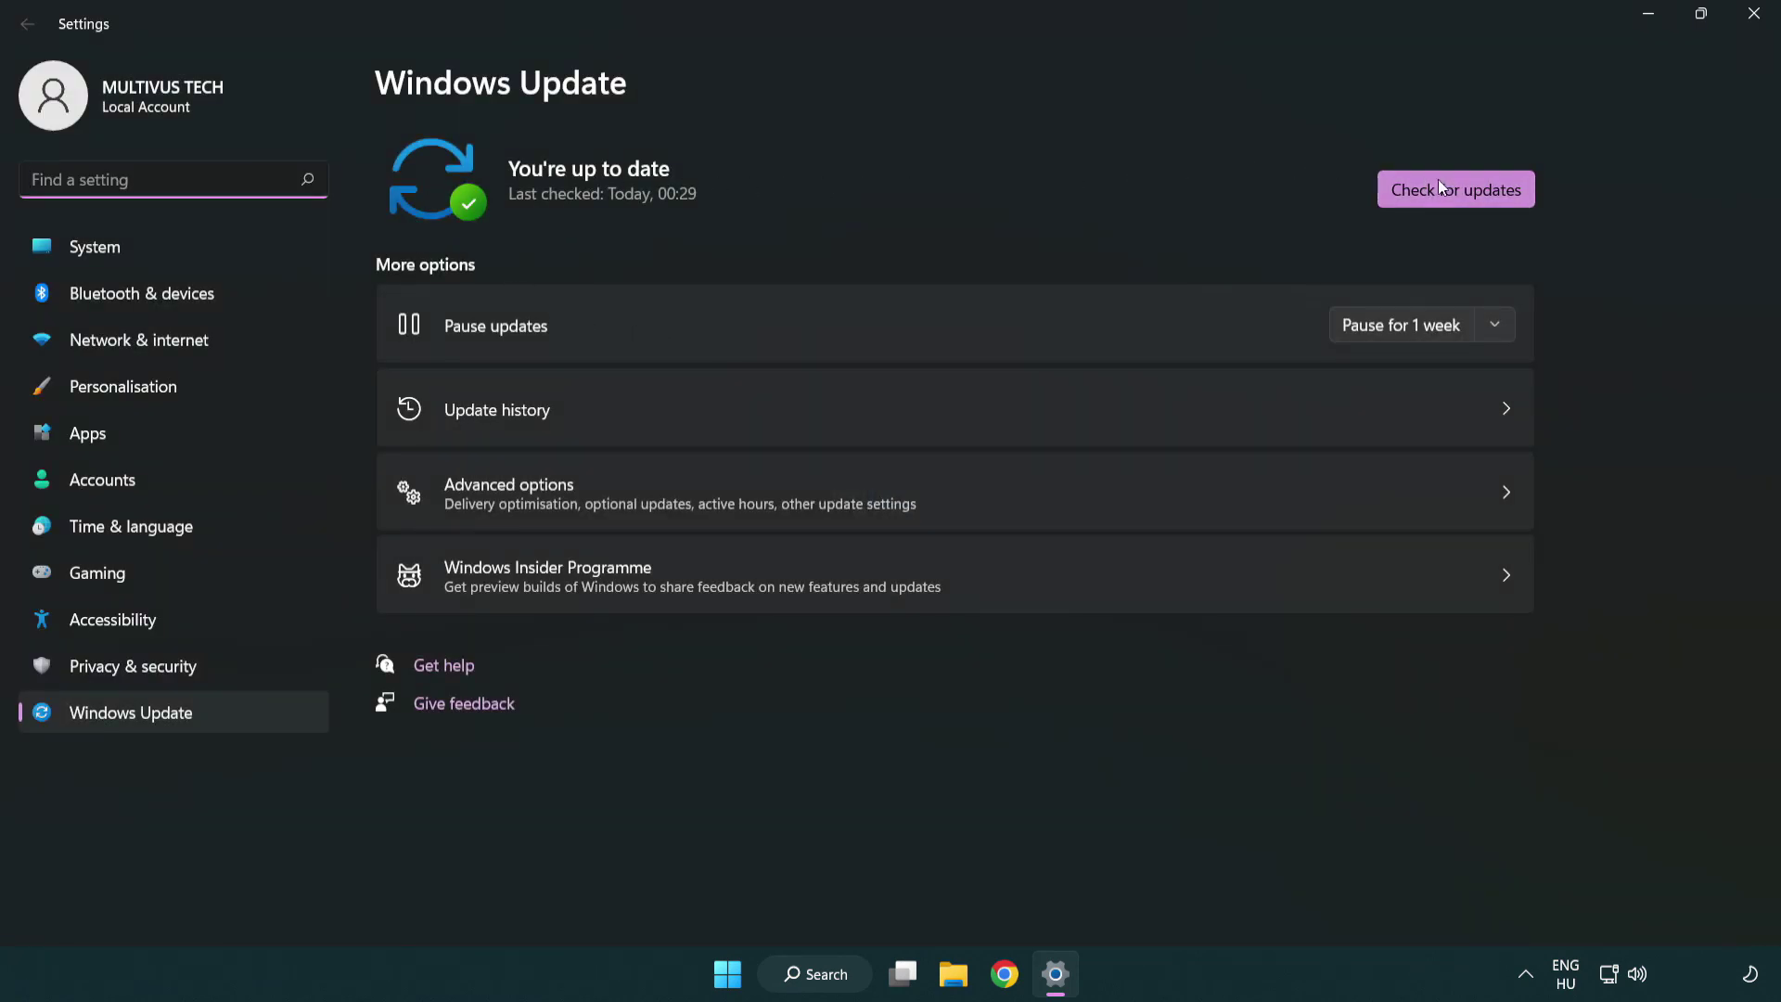
Step: Check for Windows updates, confirm none are pending, and close Settings
{"action": "left_click", "coordinate": [1487, 206]}
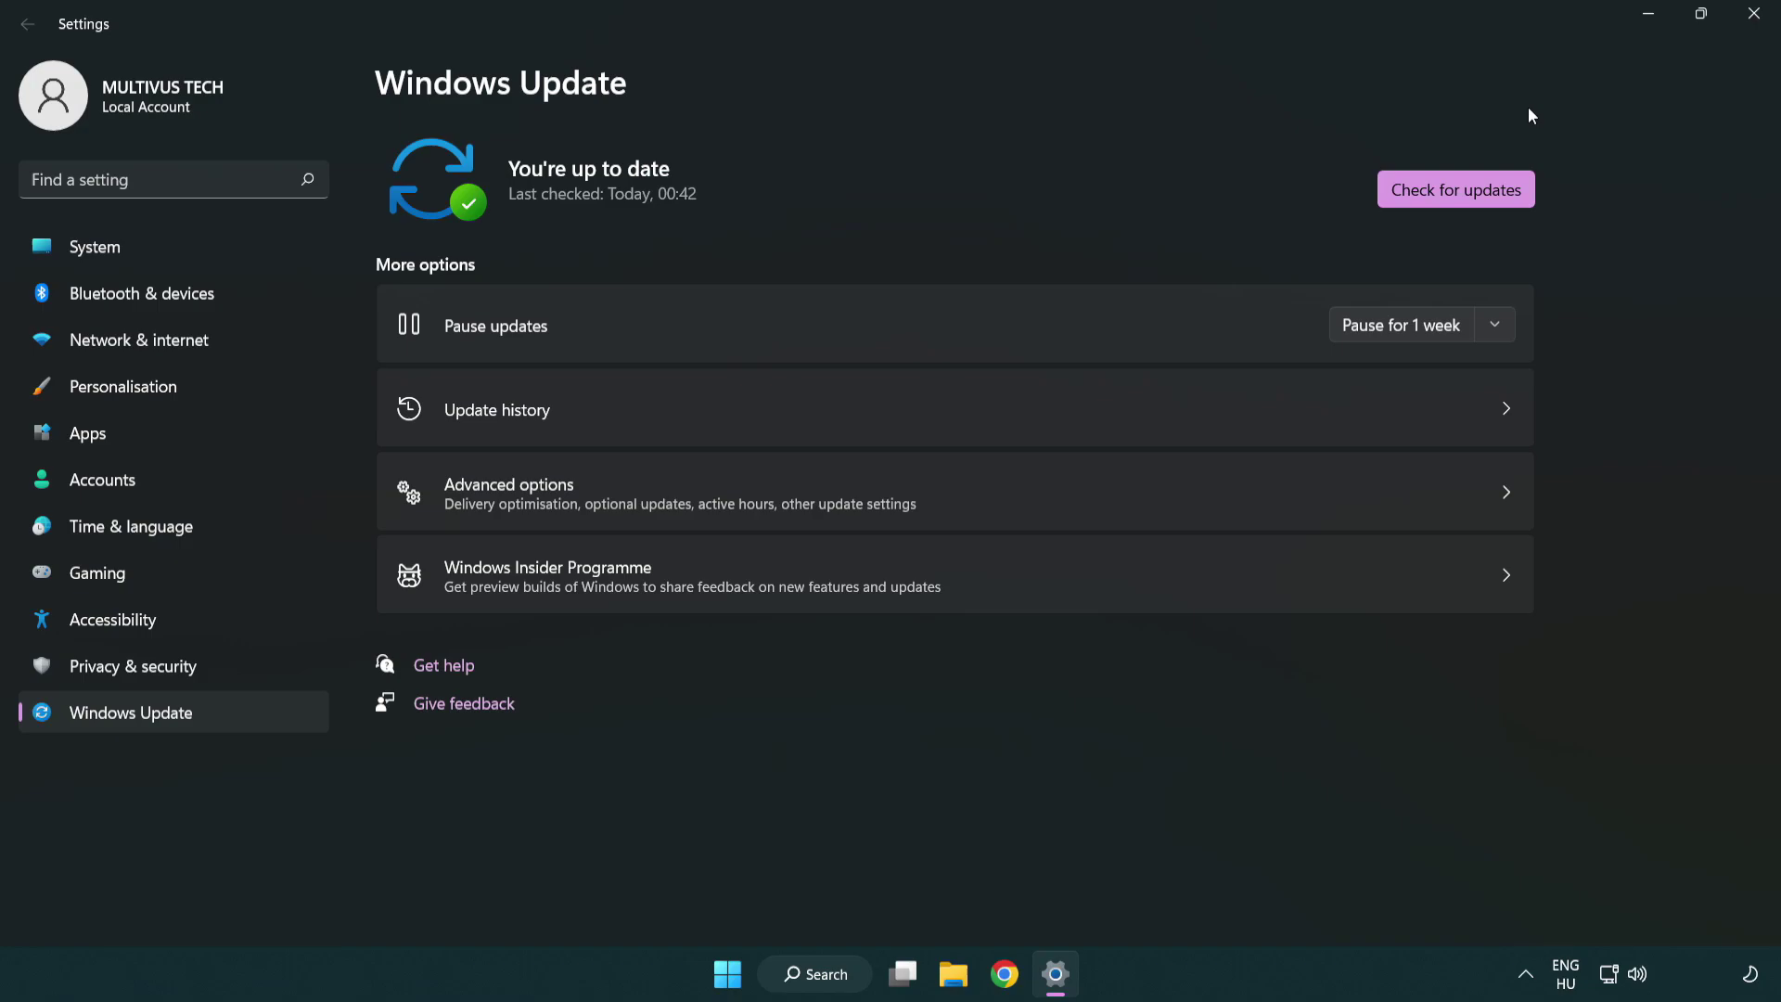
{"action": "left_click", "coordinate": [1748, 27]}
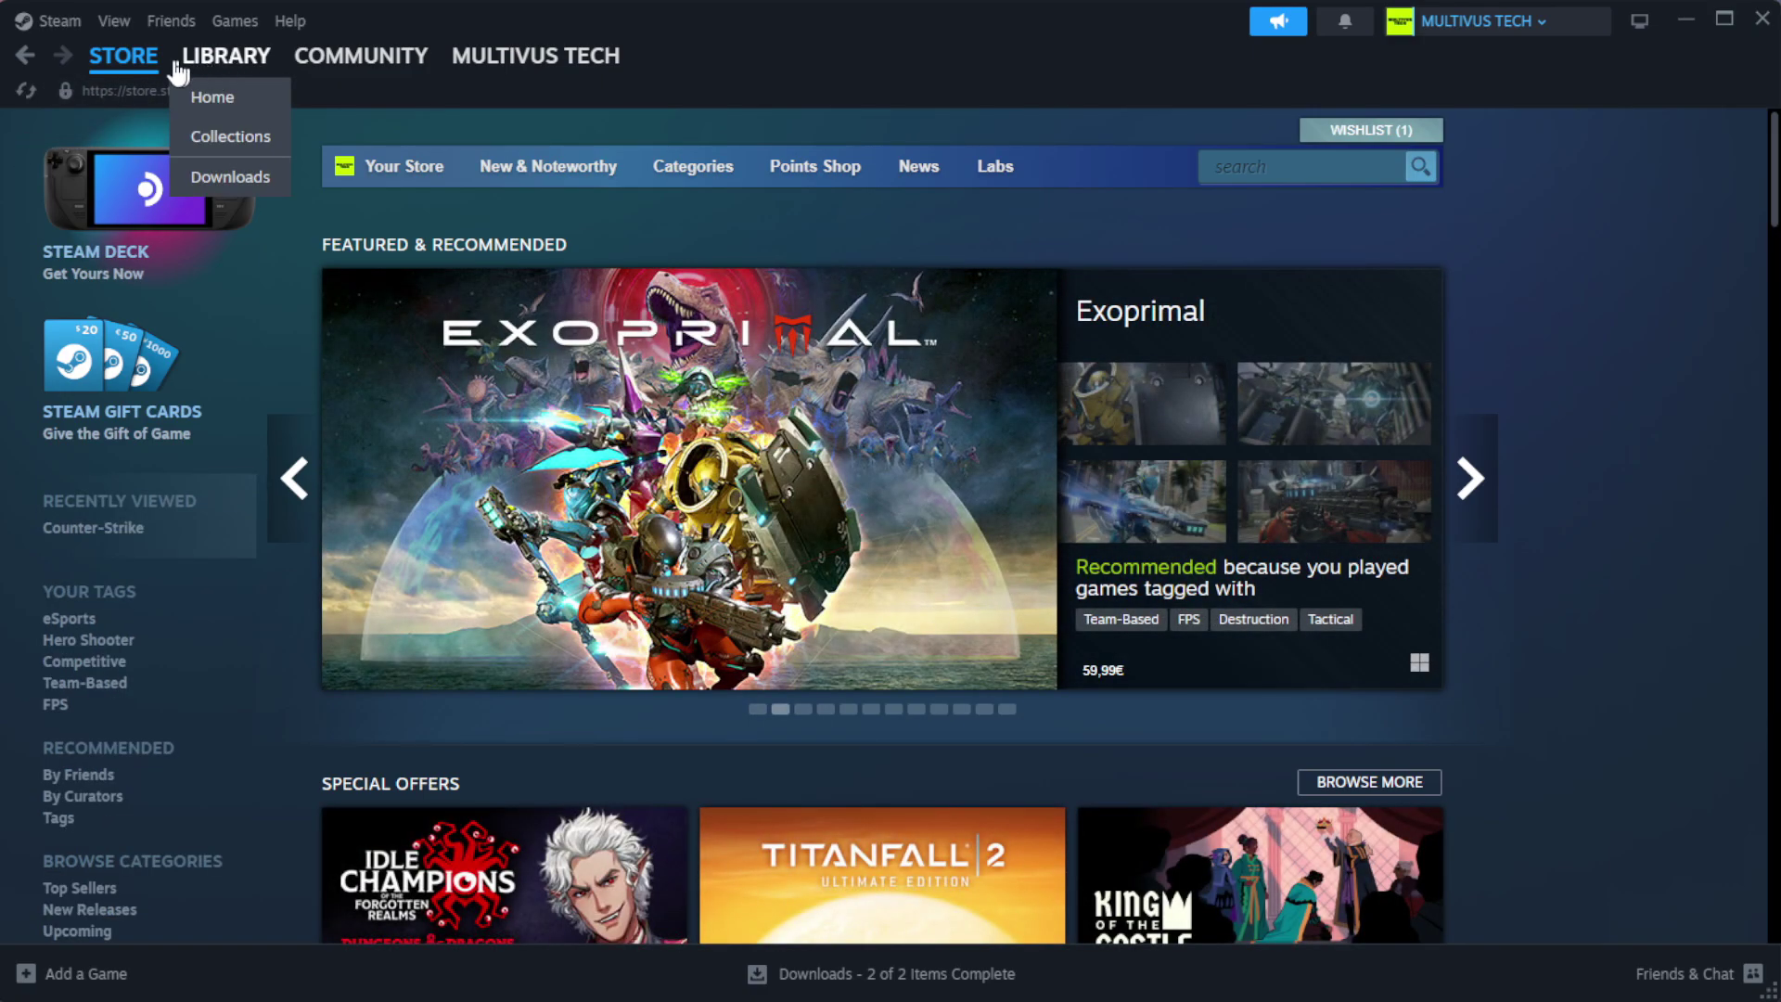
Step: From Steam's Library Home, open Properties for YOUR NOT WORKING GAME under Favorites
{"action": "left_click", "coordinate": [256, 98]}
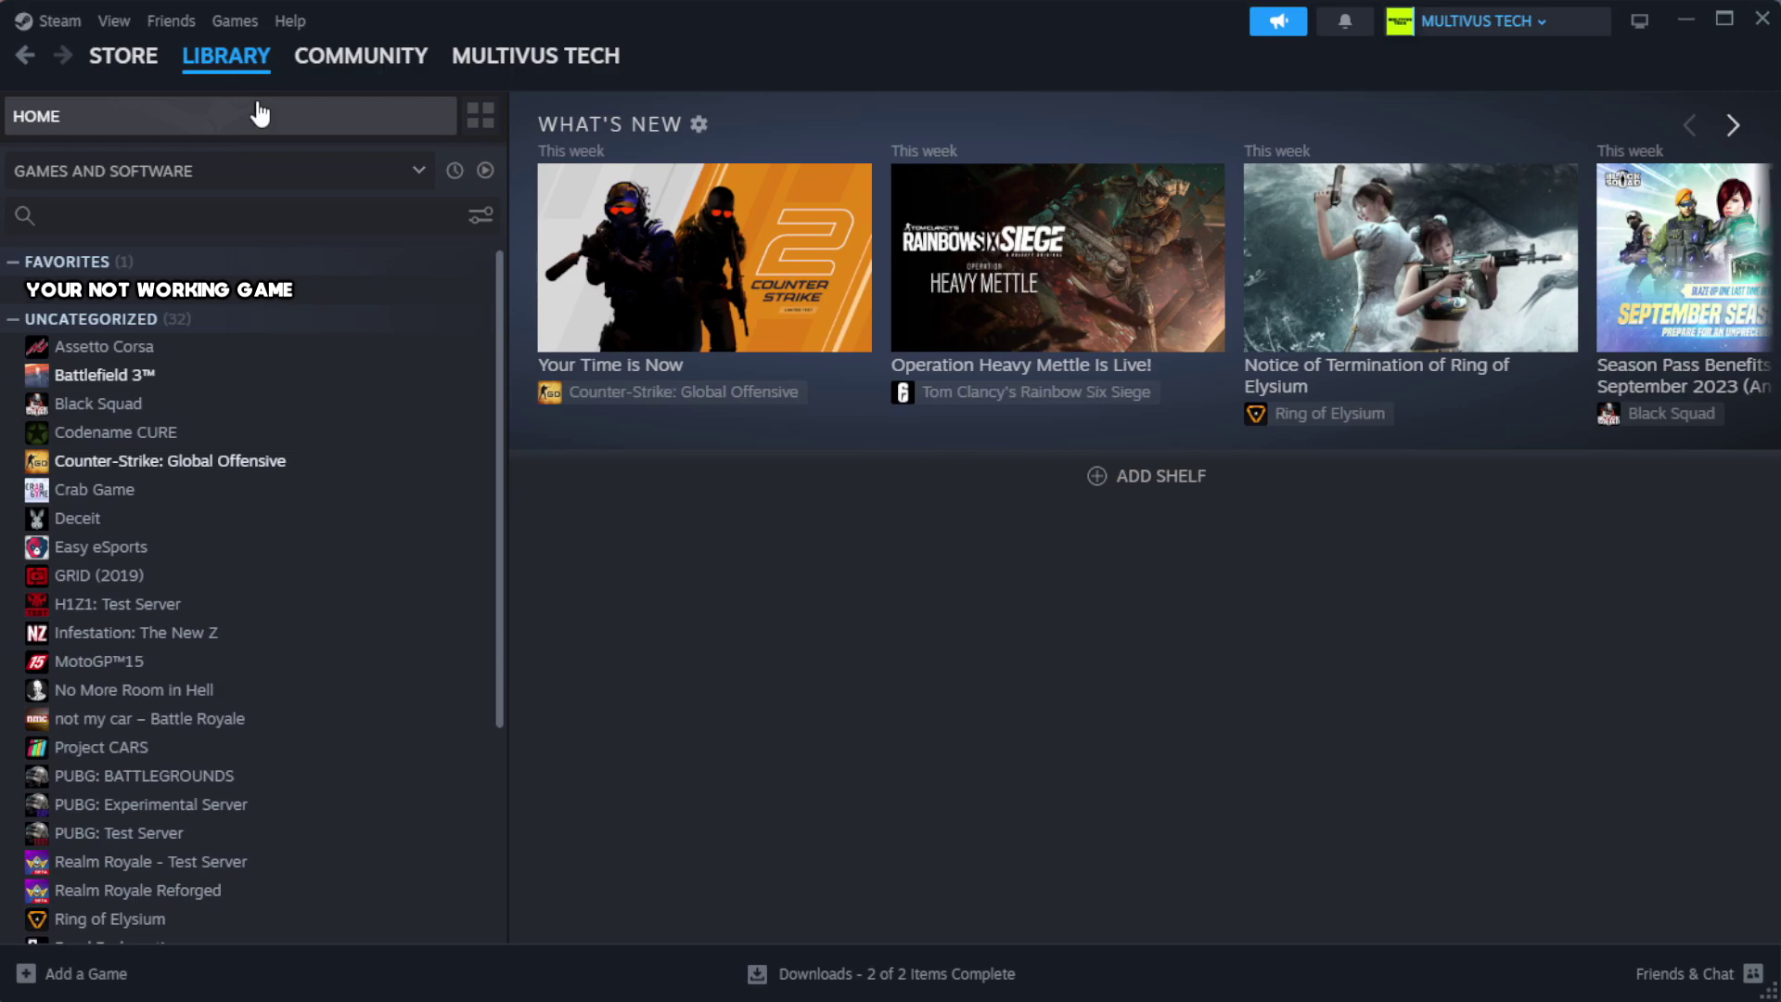
{"action": "right_click", "coordinate": [440, 293]}
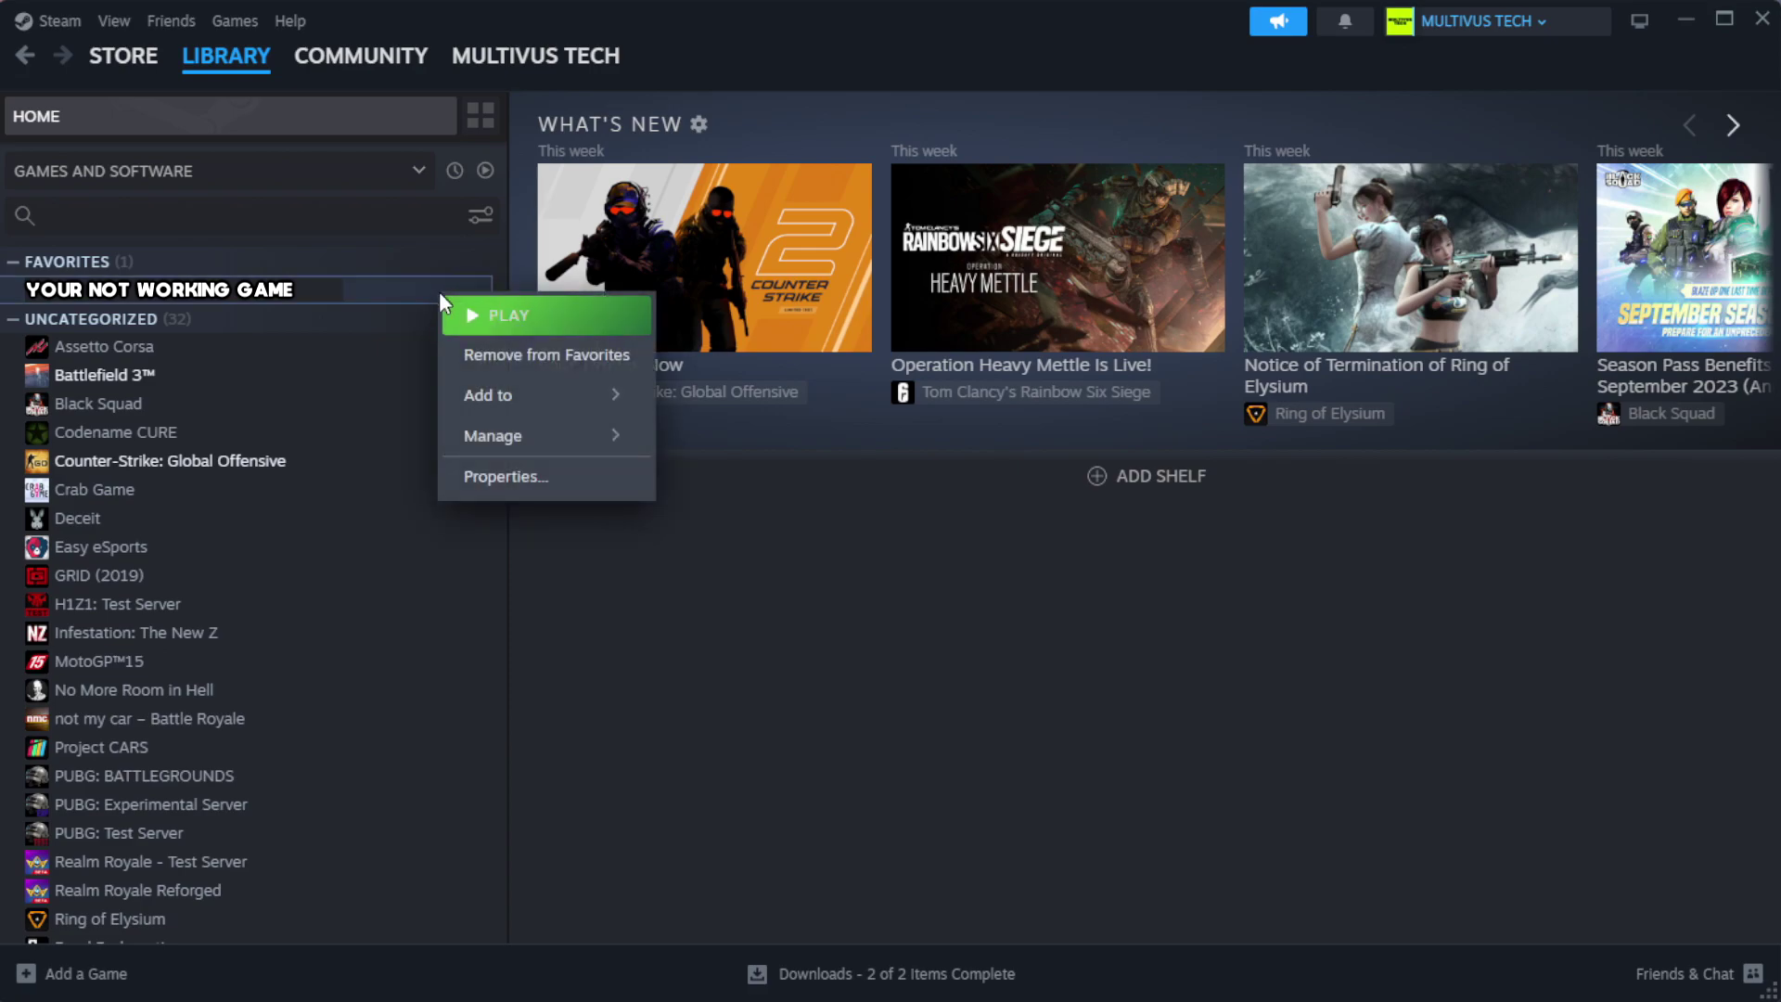
{"action": "left_click", "coordinate": [563, 478]}
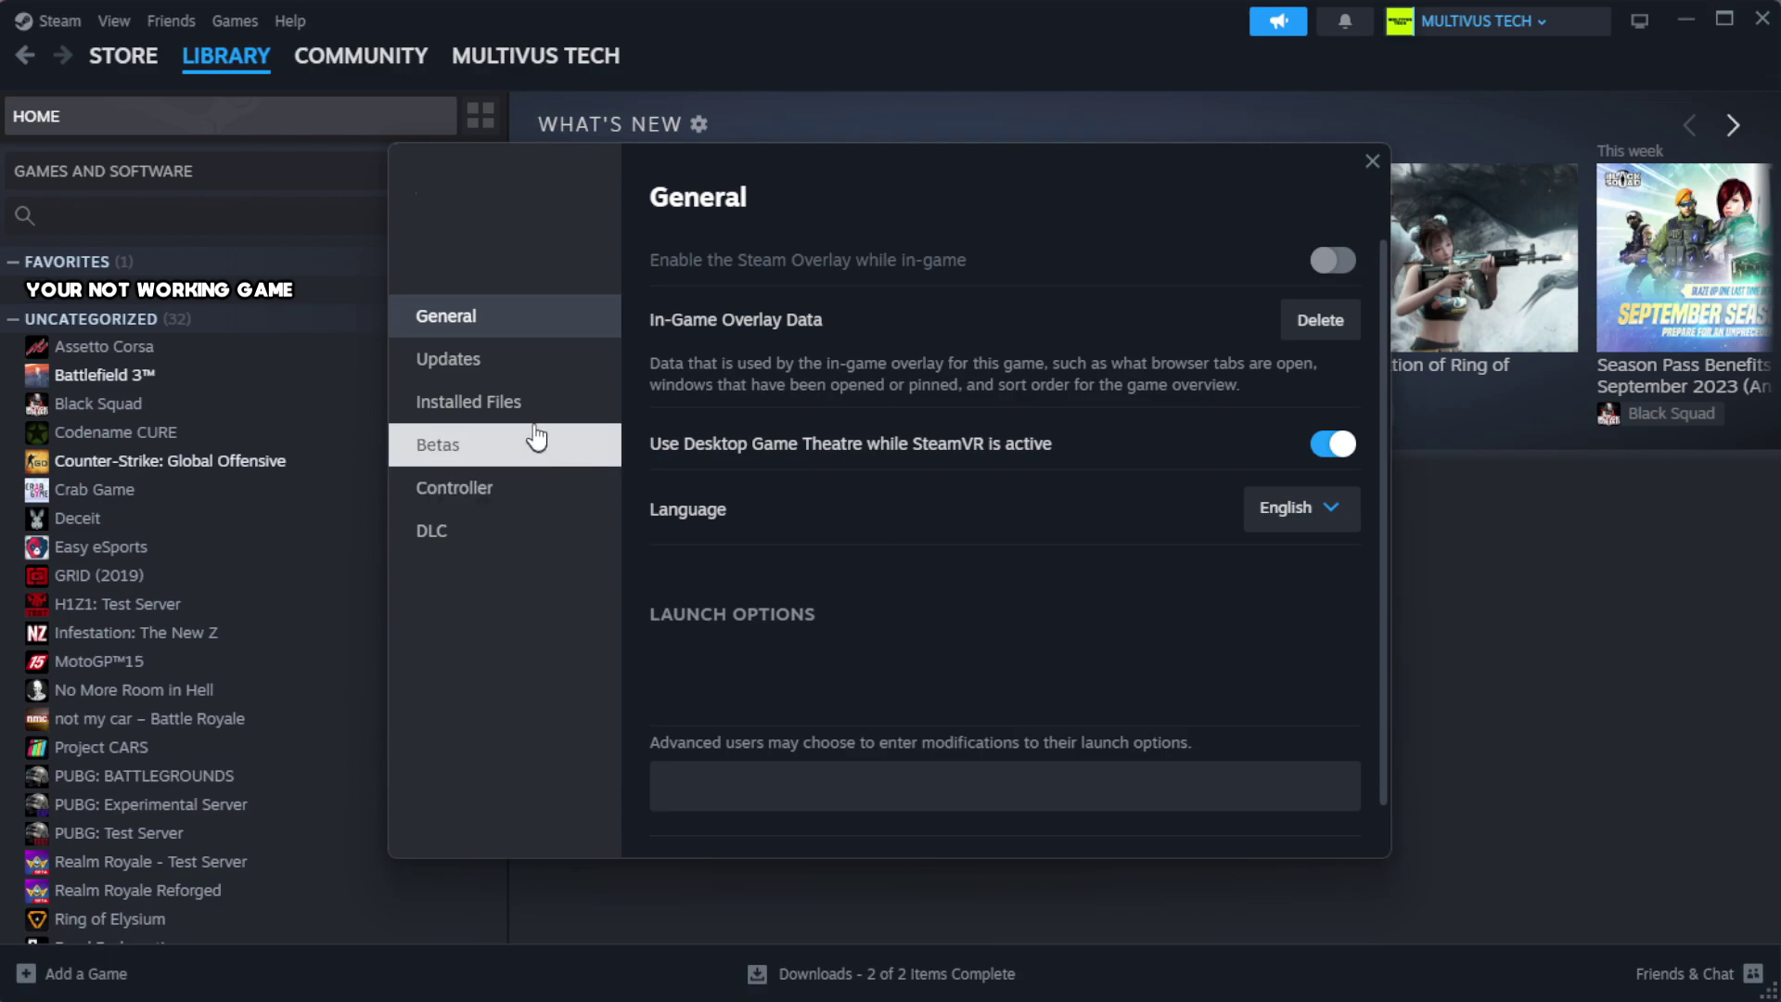
Step: Verify the game's installed files, validating all 1039 files
{"action": "left_click", "coordinate": [585, 422]}
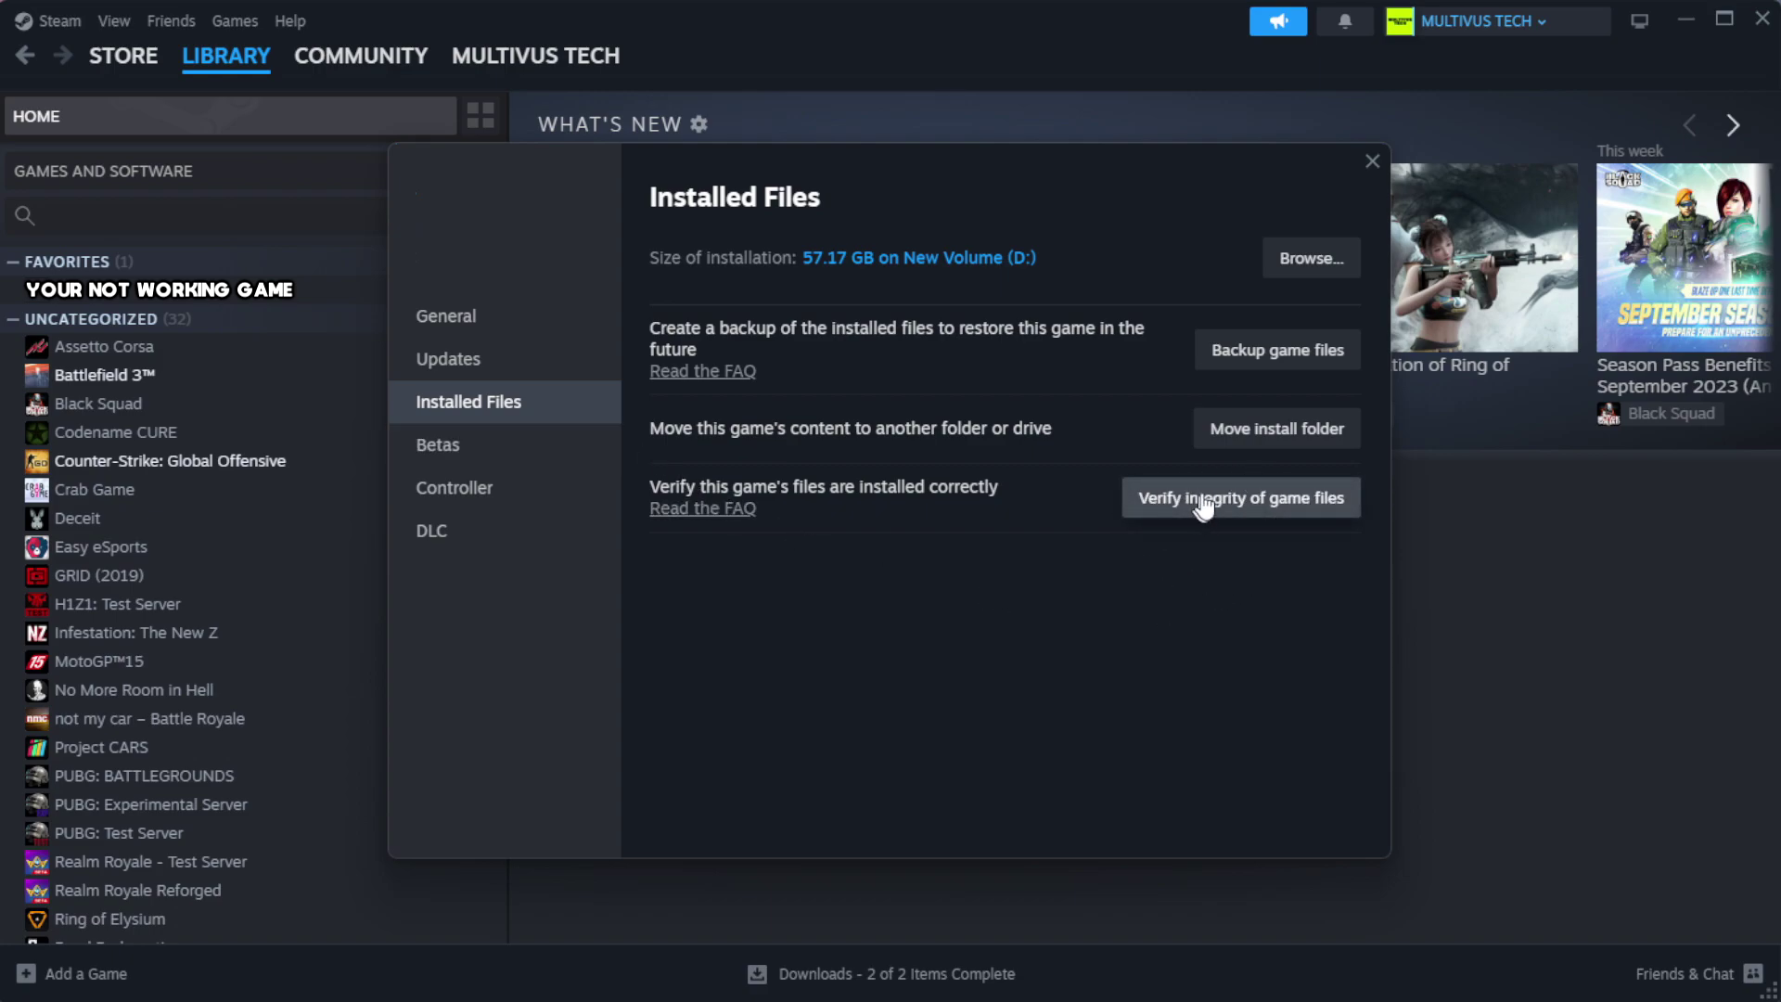
{"action": "left_click", "coordinate": [1251, 518]}
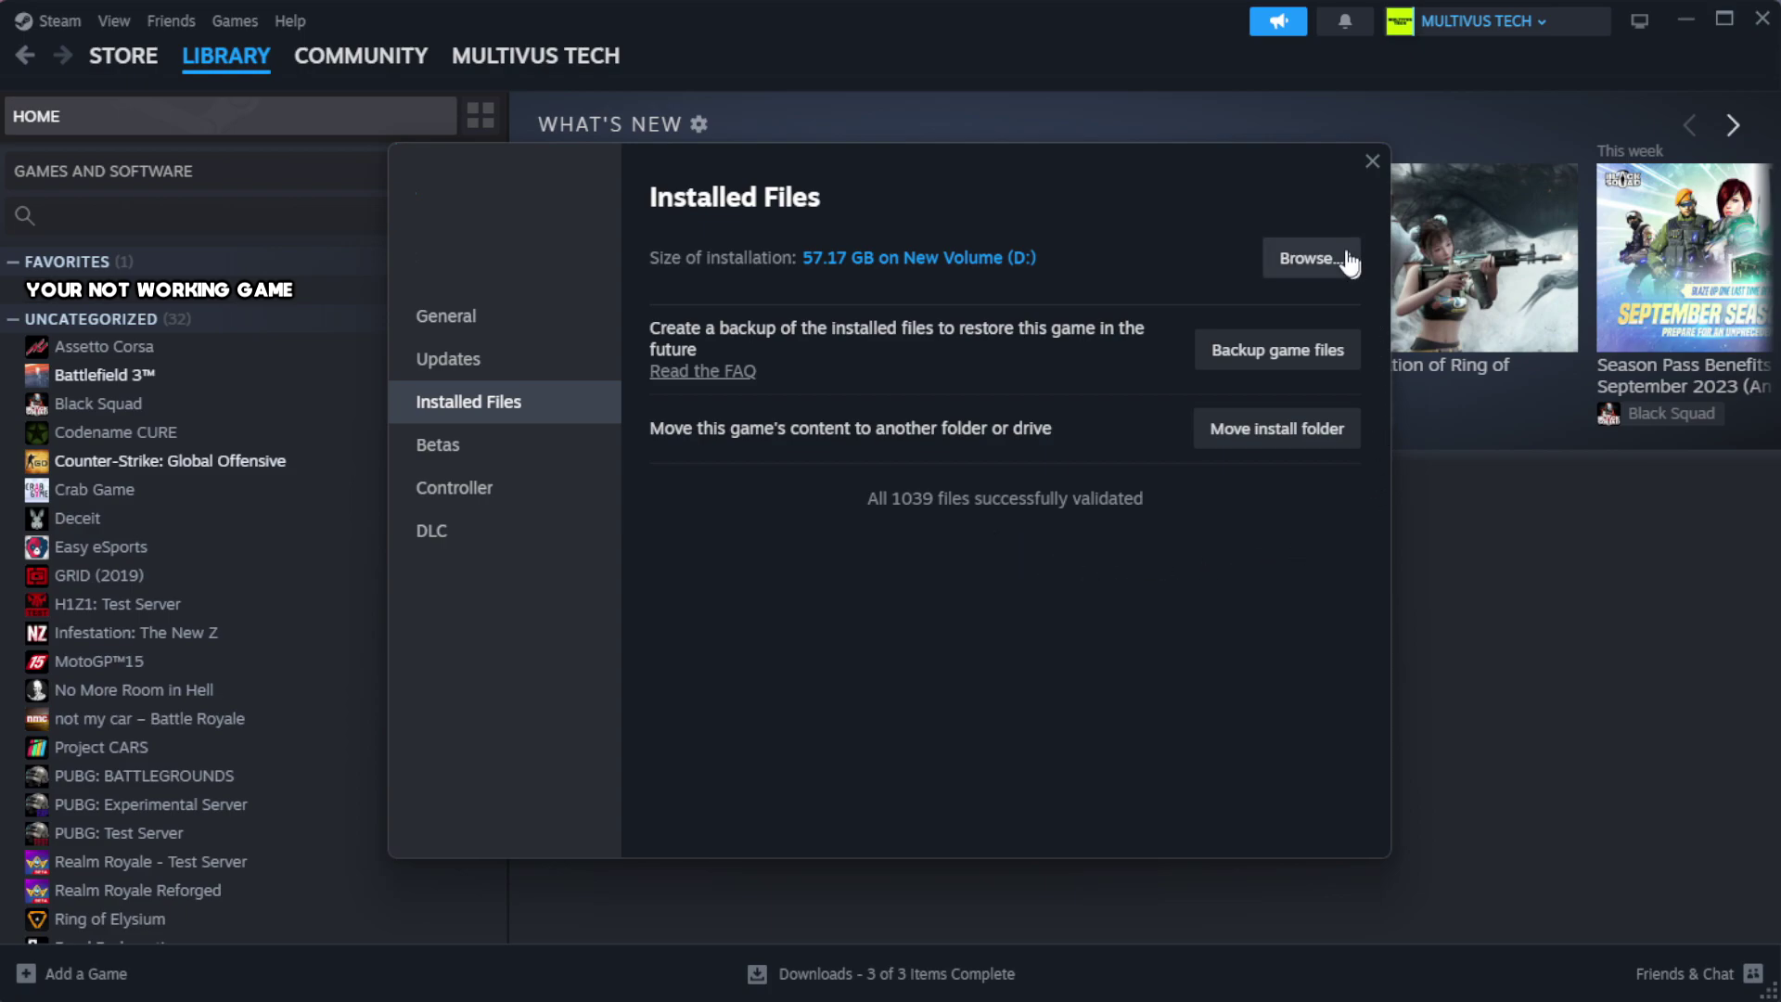
Step: Open the game's install folder and bring up the YOUR NOT WORKING GAME shortcut's Properties
{"action": "left_click", "coordinate": [1308, 267]}
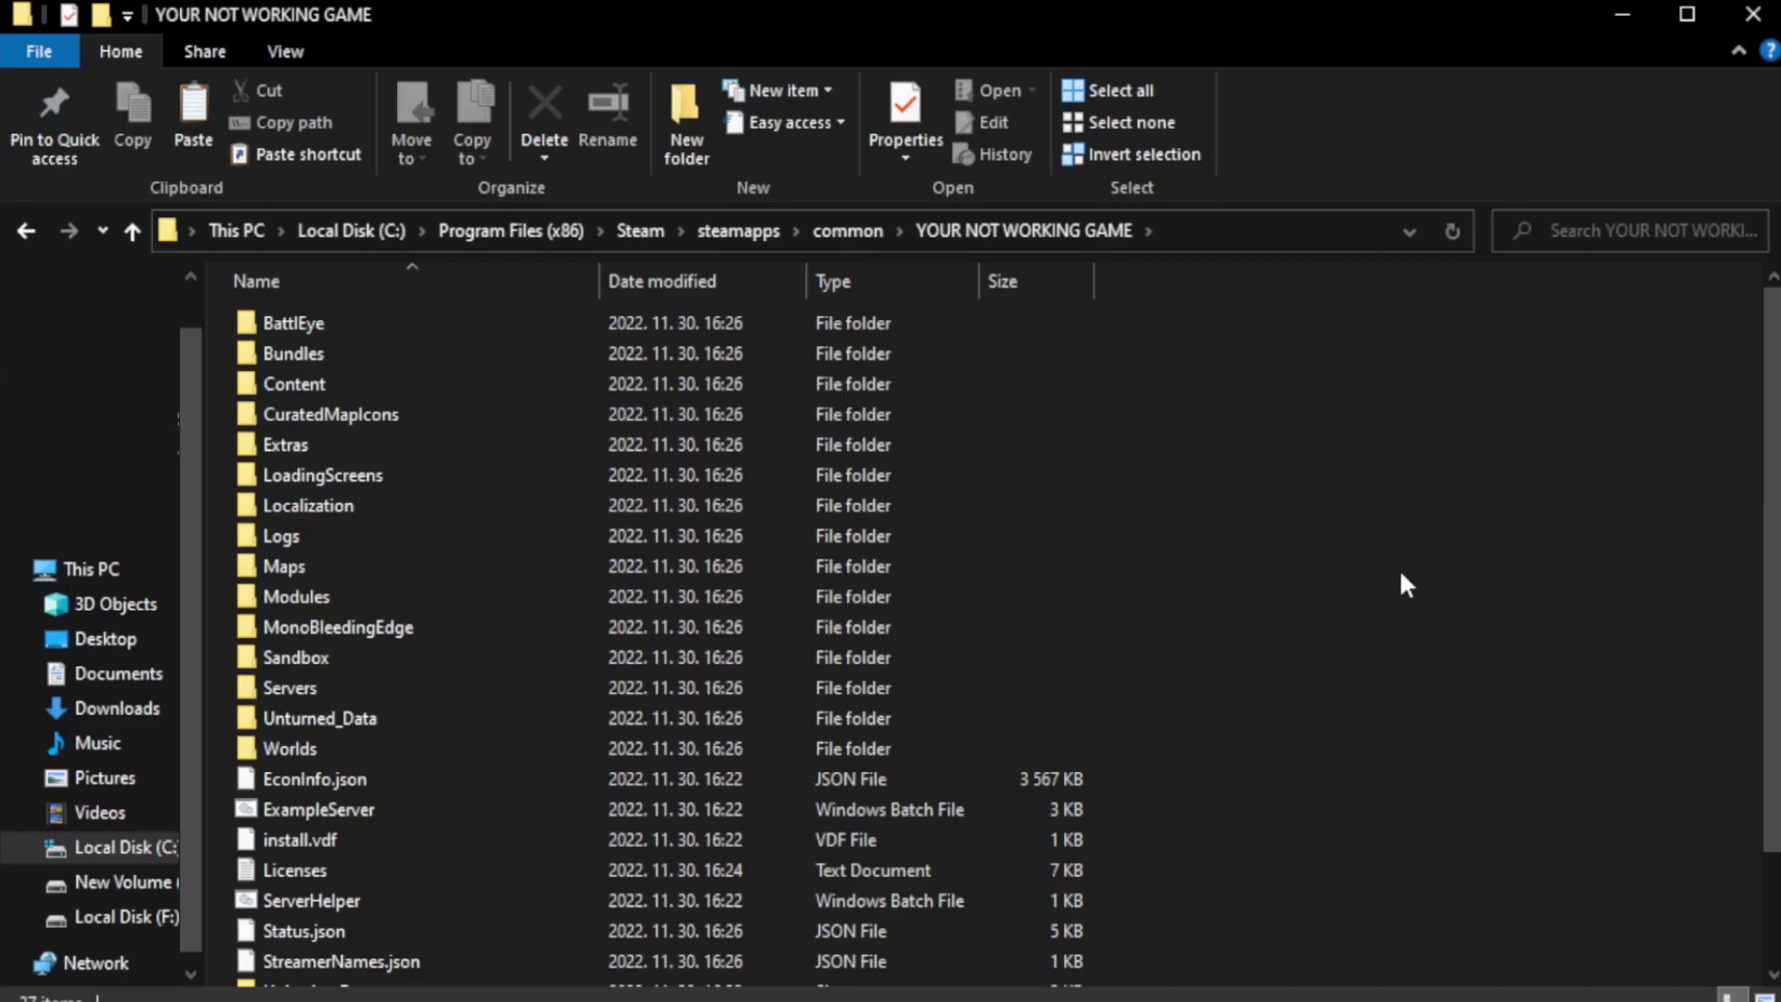
{"action": "left_click_drag", "start_coordinate": [1773, 551], "coordinate": [1773, 662]}
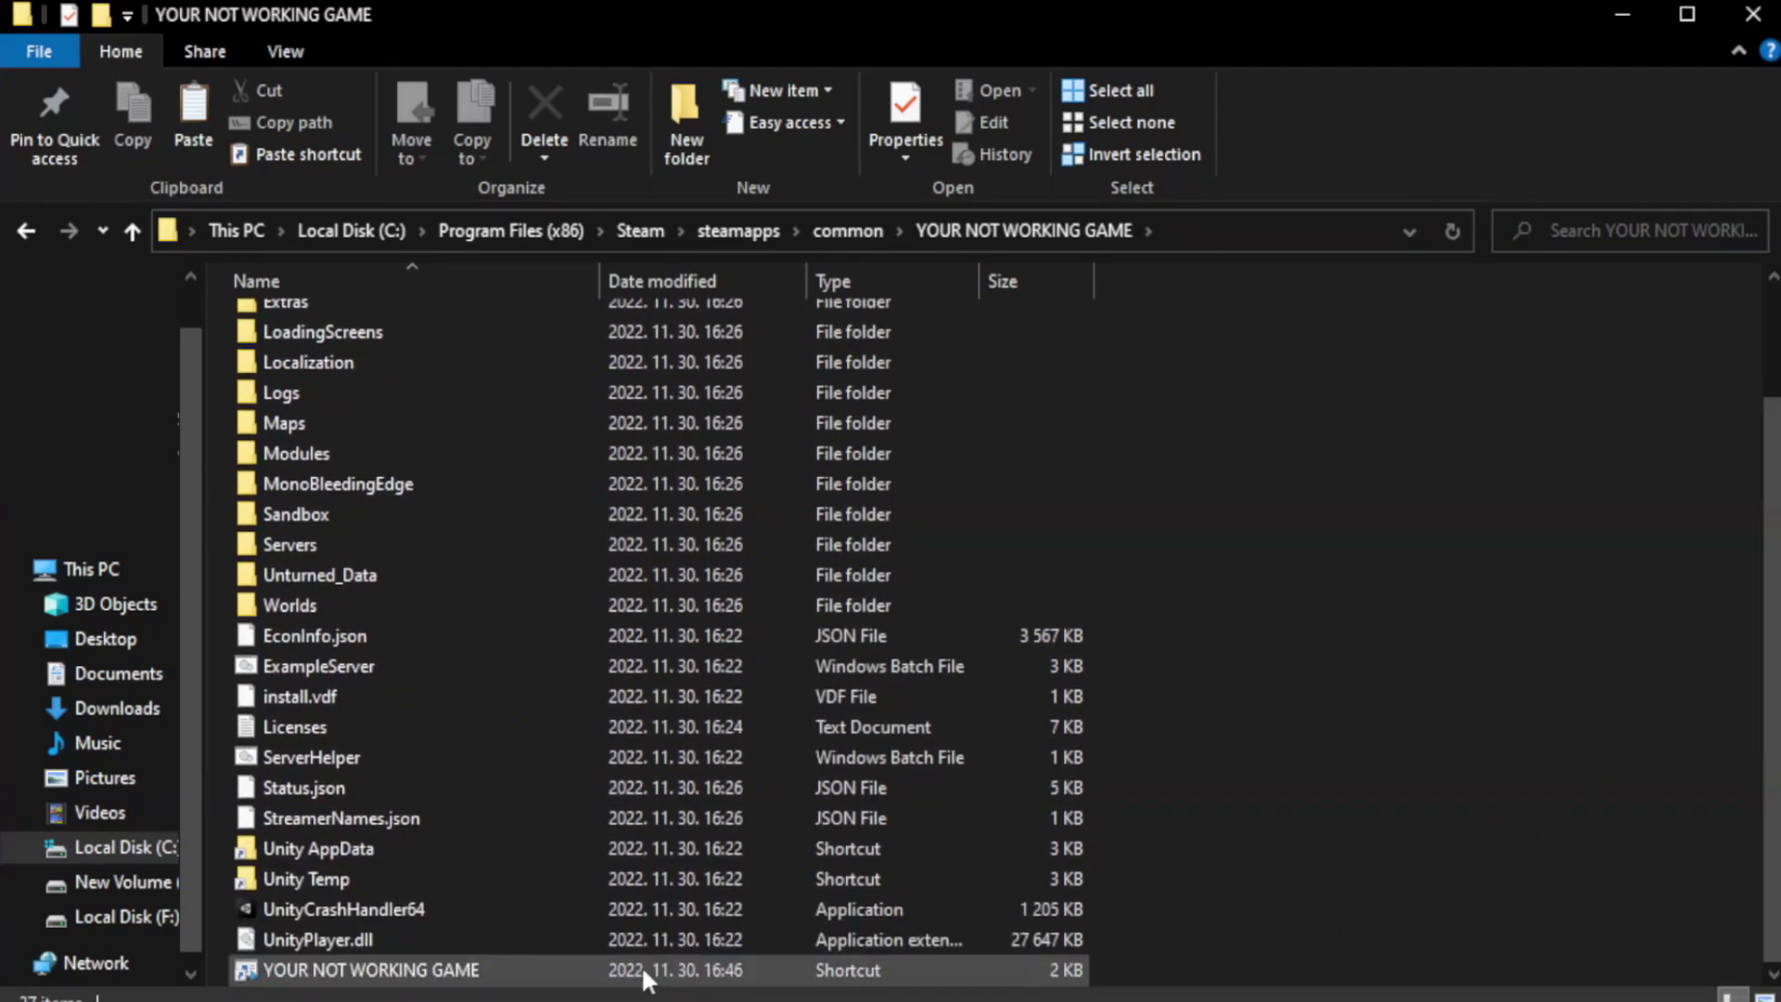
{"action": "left_click", "coordinate": [678, 970]}
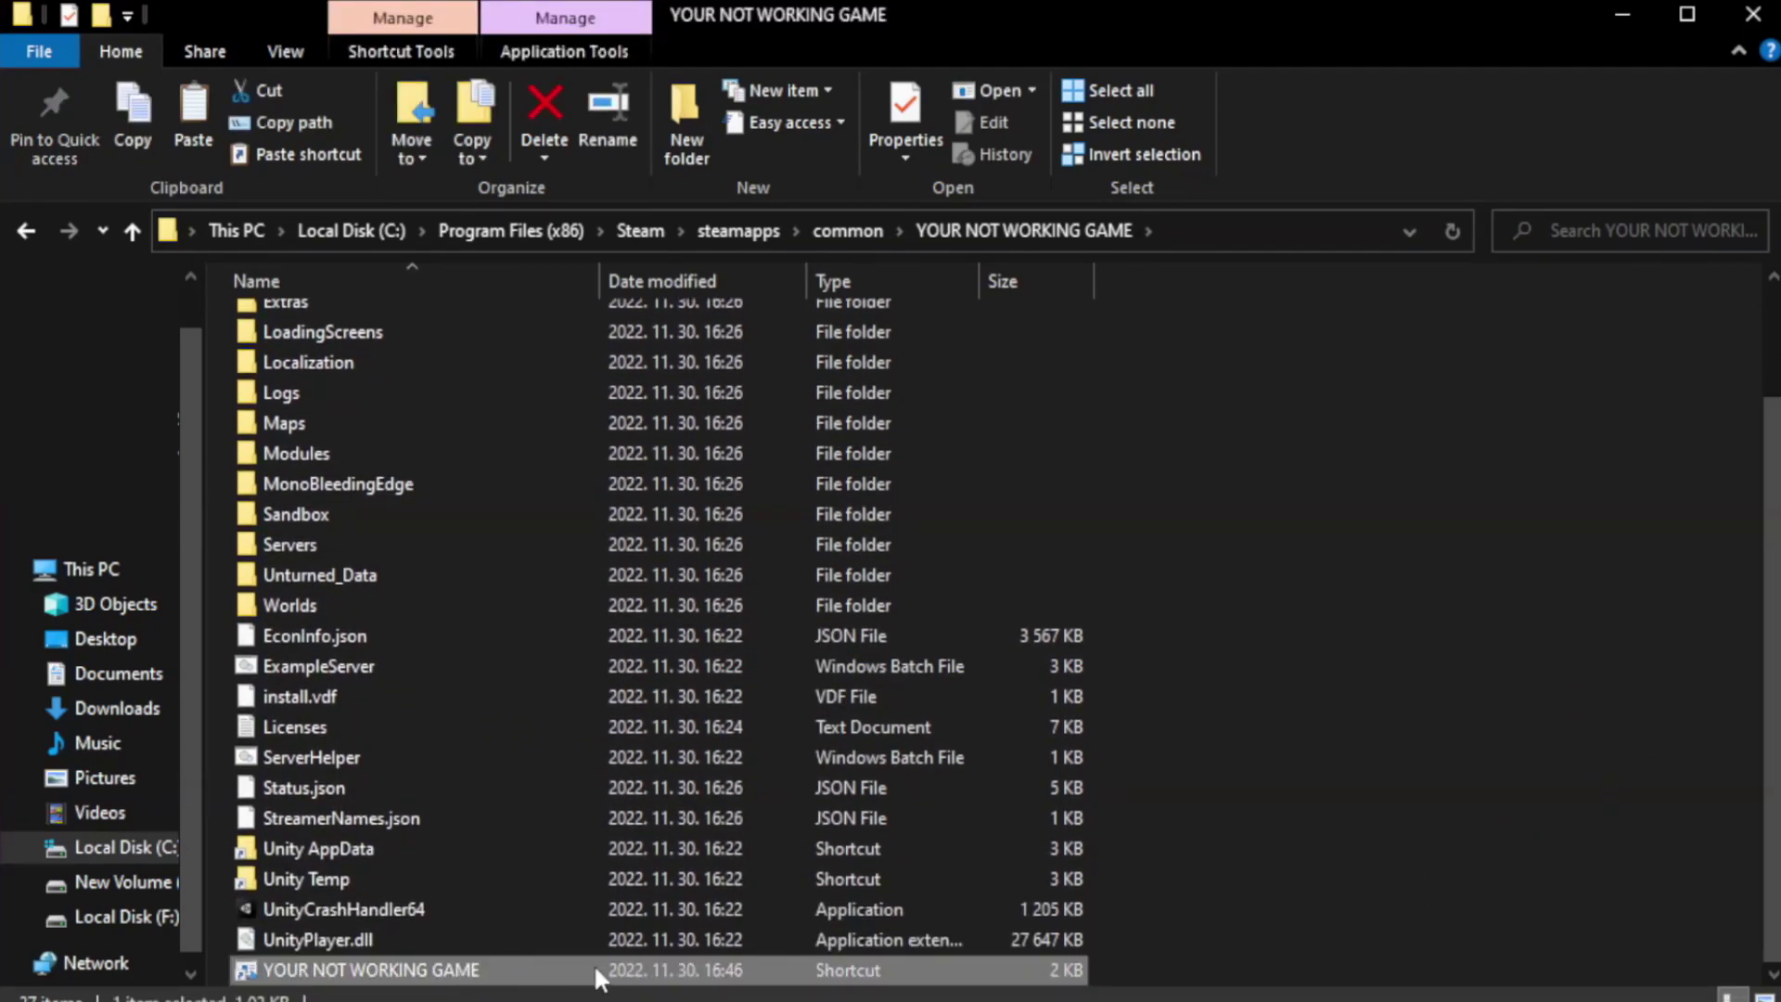
{"action": "right_click", "coordinate": [595, 969]}
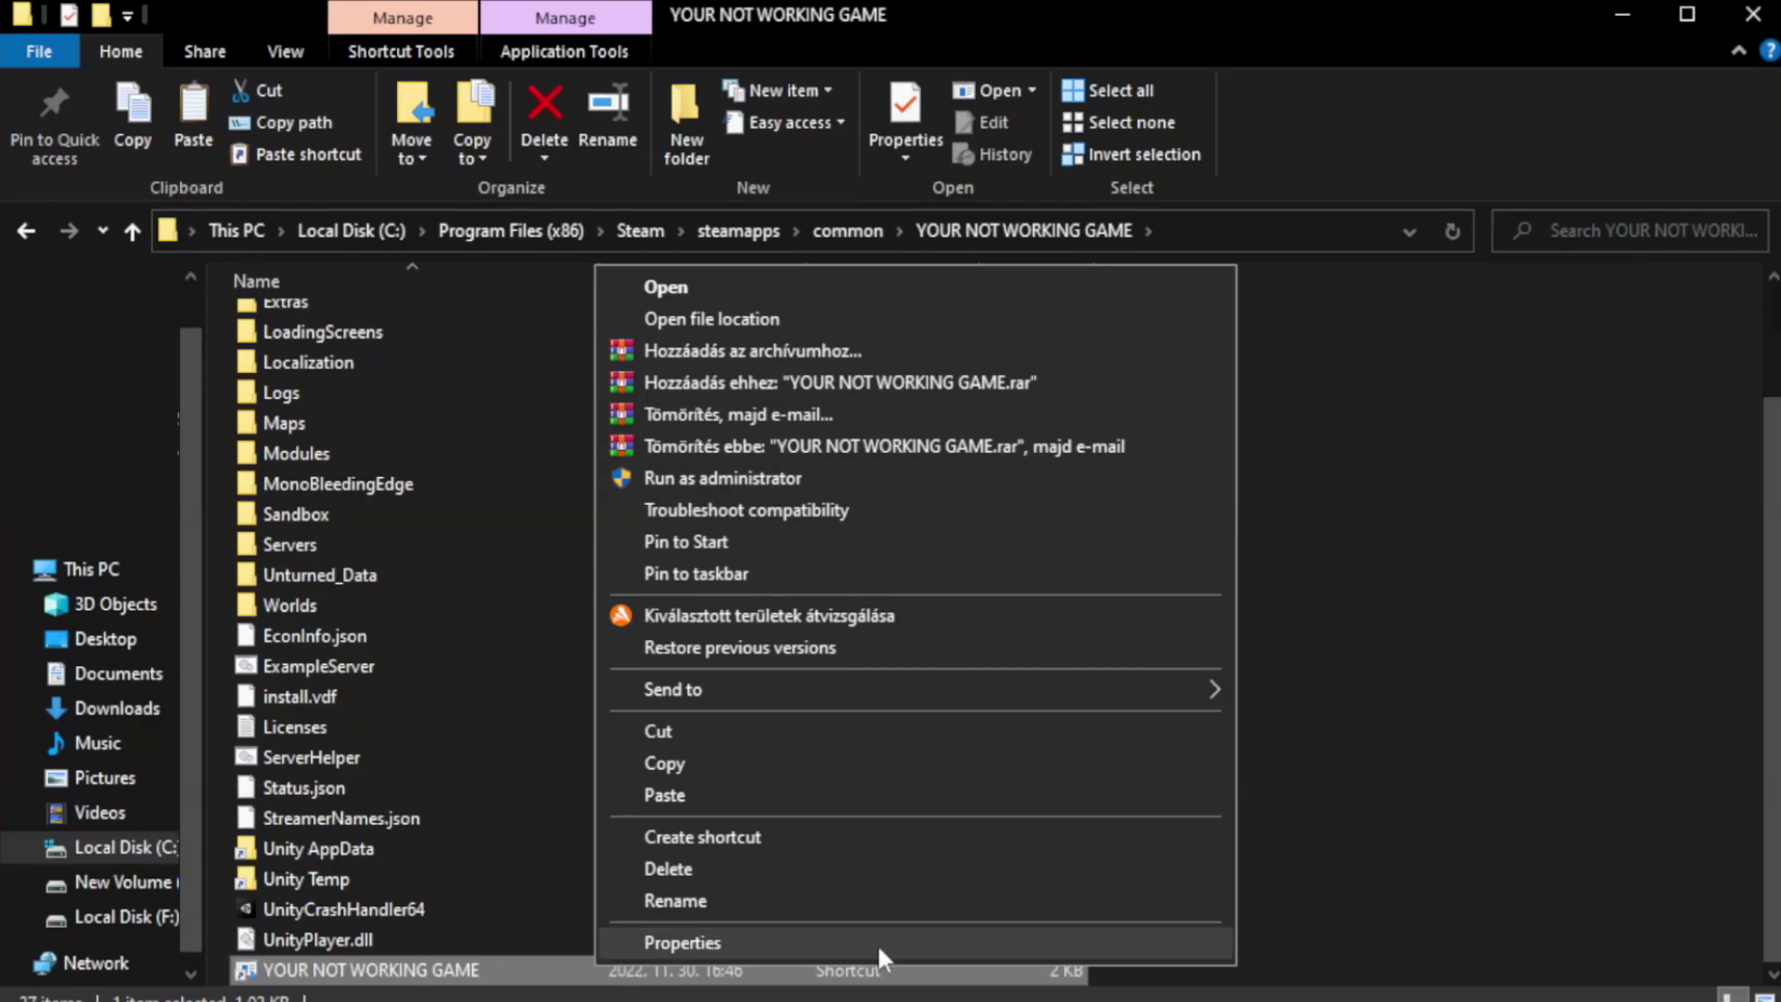
{"action": "left_click", "coordinate": [907, 942]}
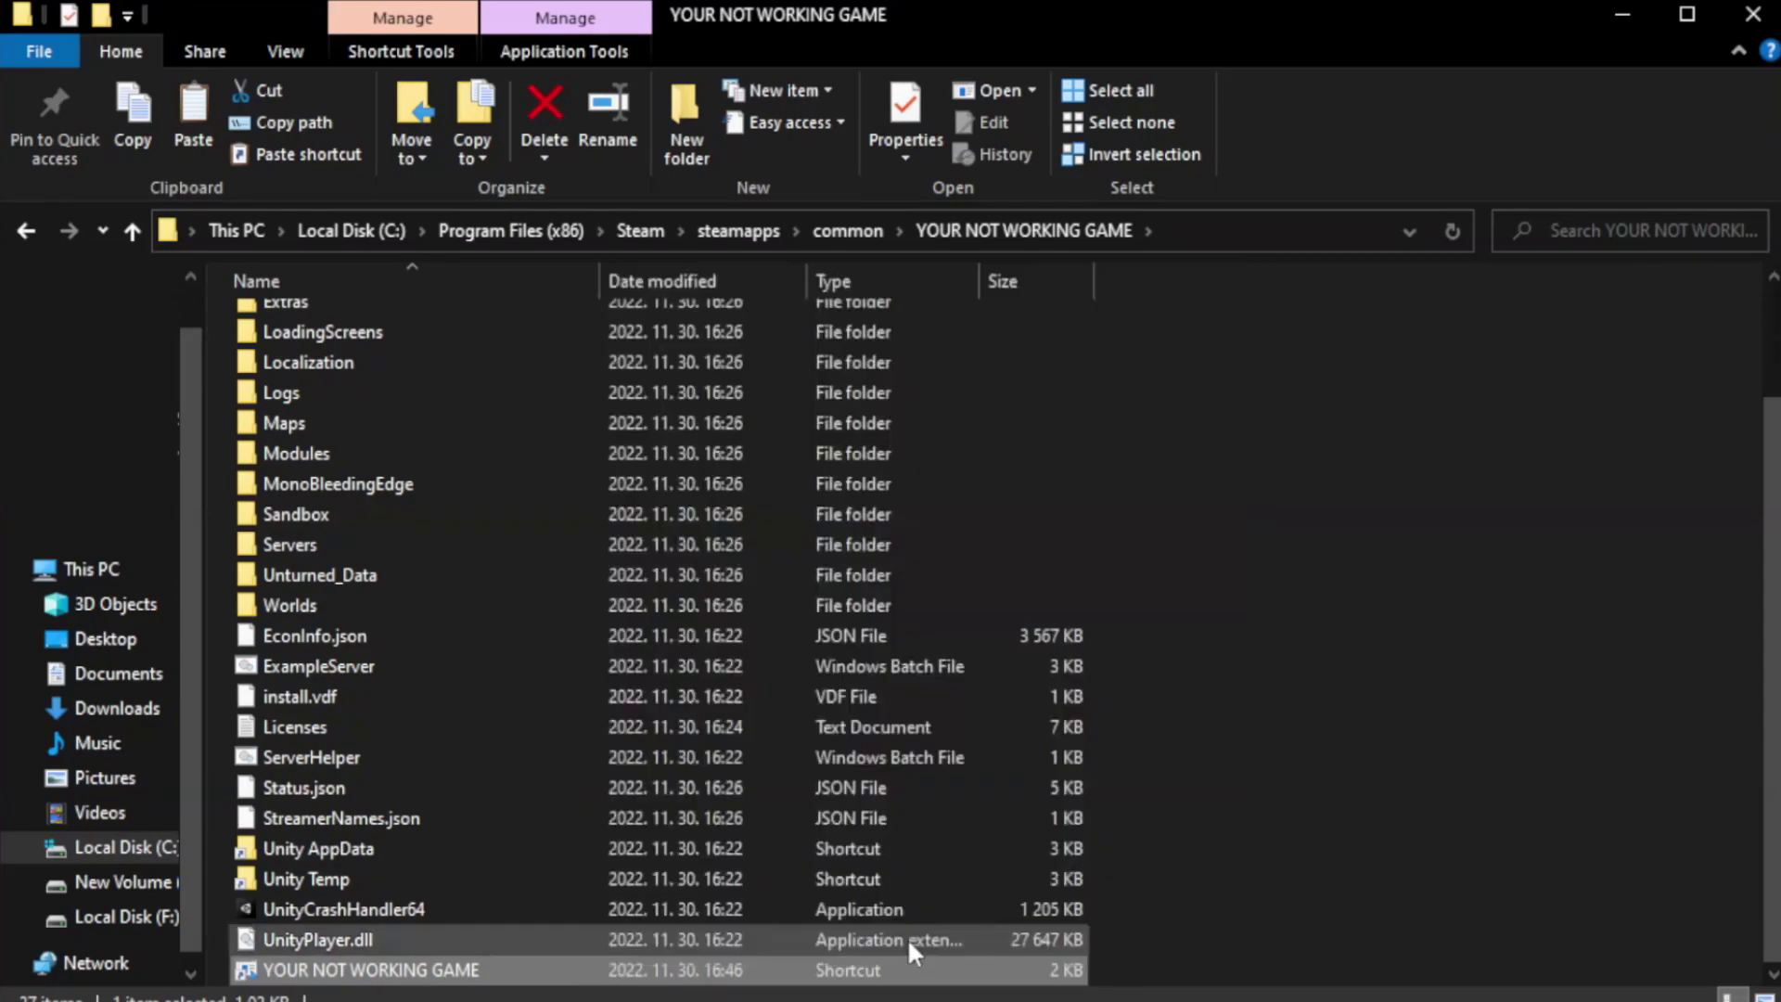
{"action": "left_click_drag", "start_coordinate": [889, 499], "coordinate": [894, 182]}
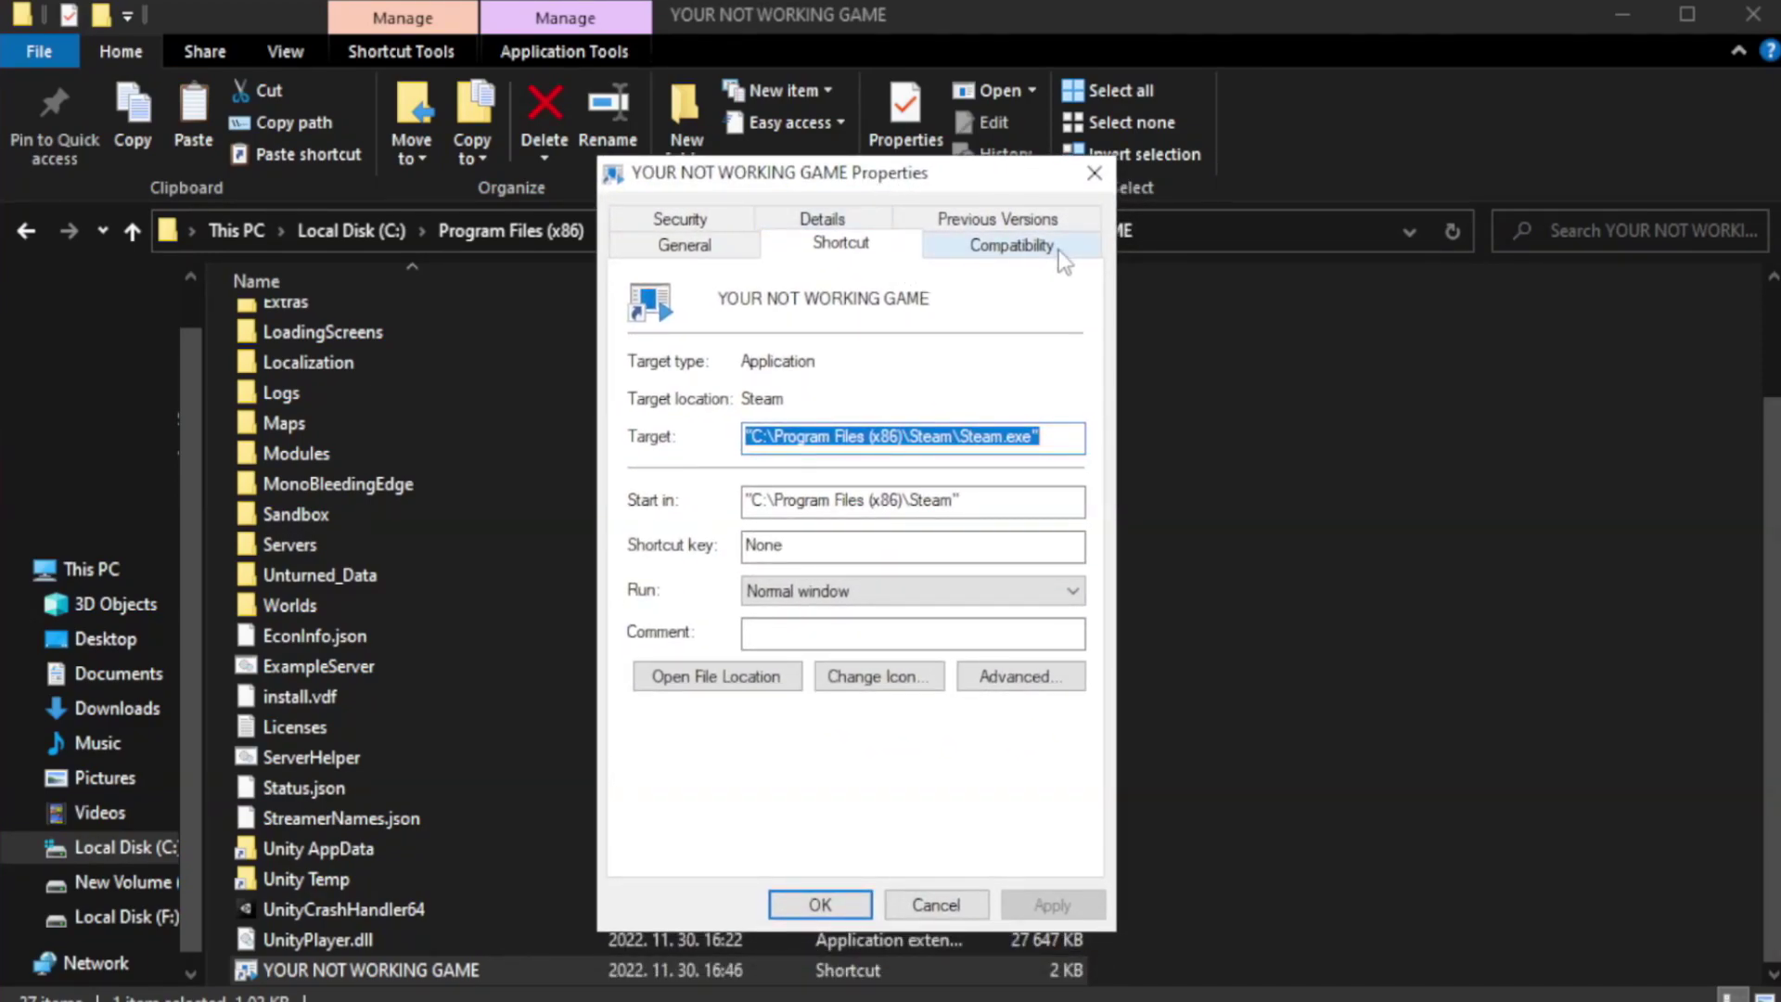
Step: Set the shortcut to Windows 8 compatibility mode, running as administrator, and apply the changes
{"action": "left_click", "coordinate": [1002, 249]}
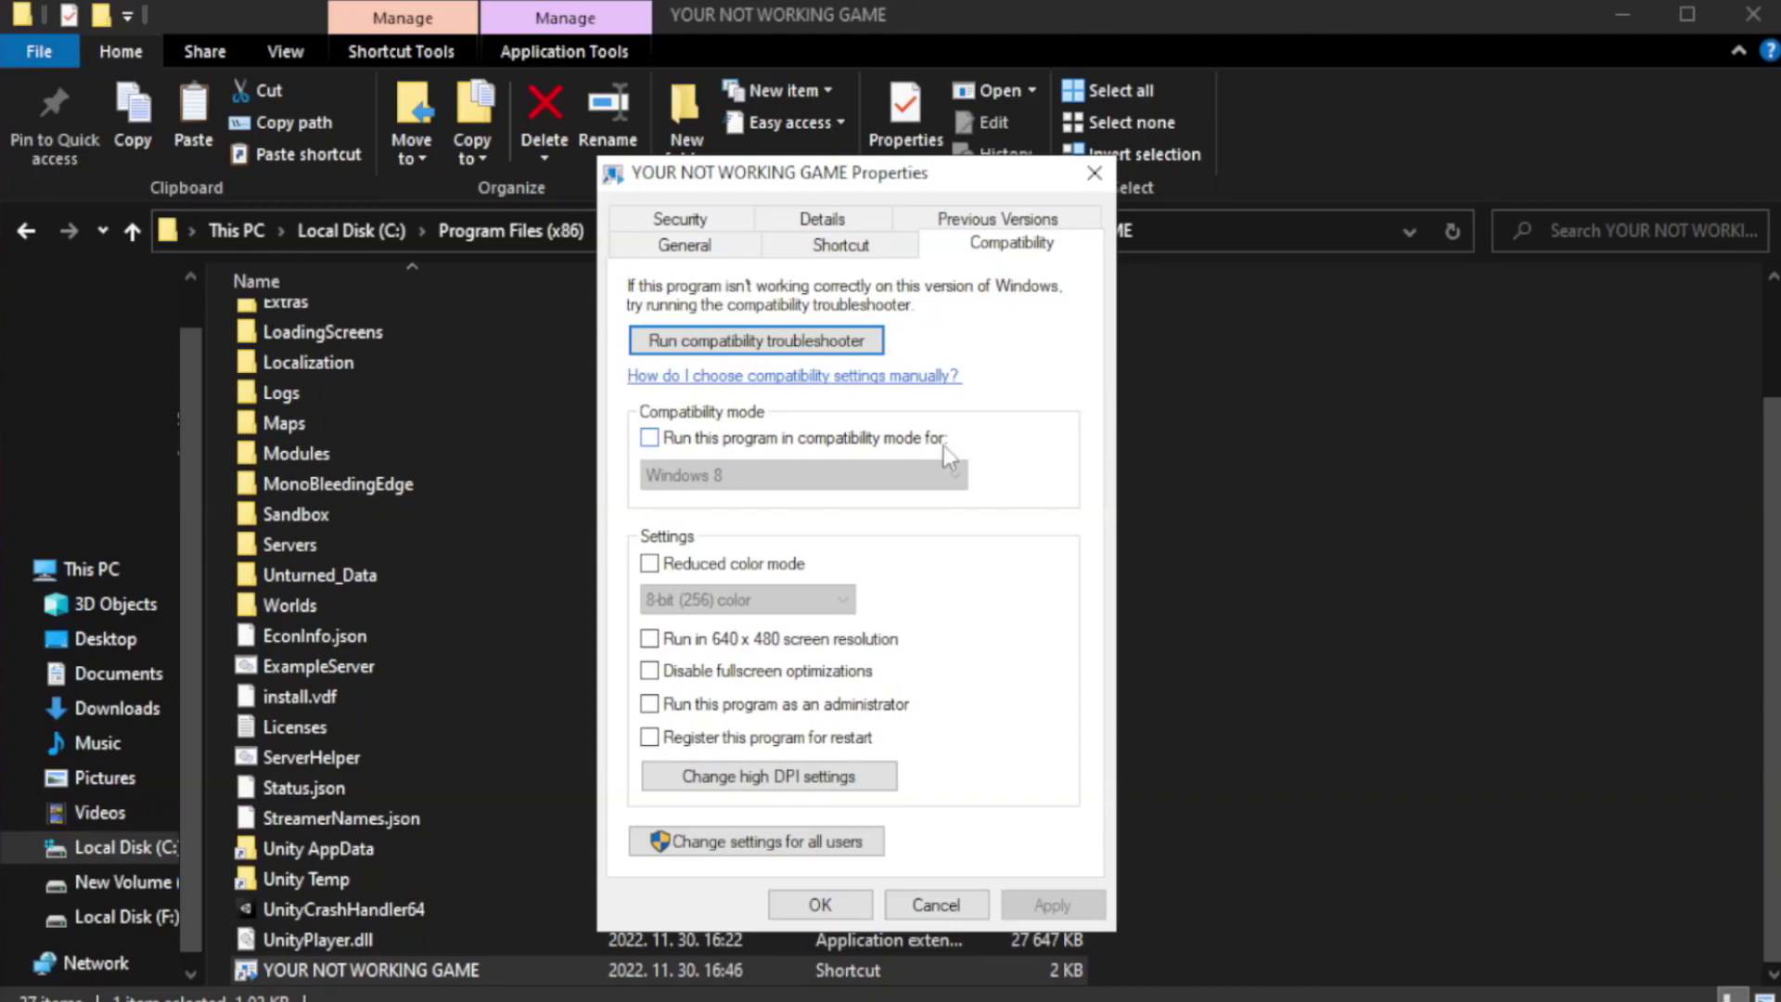
{"action": "left_click", "coordinate": [704, 438]}
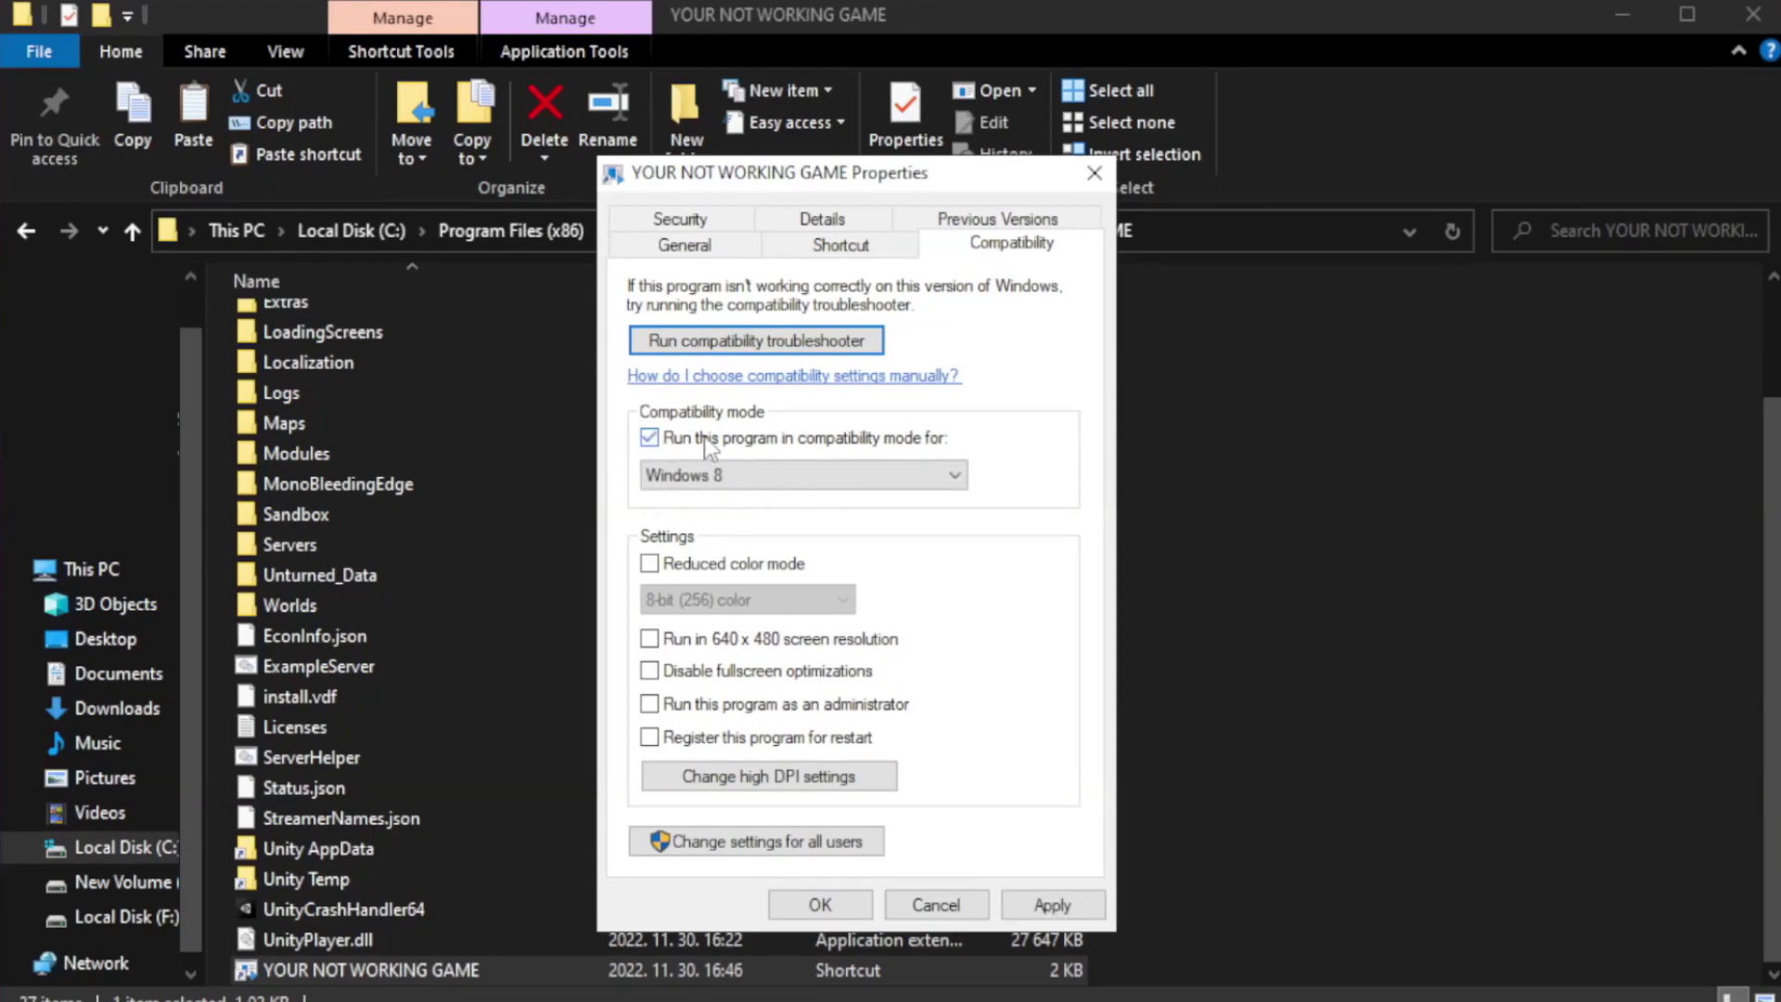
{"action": "left_click", "coordinate": [801, 476]}
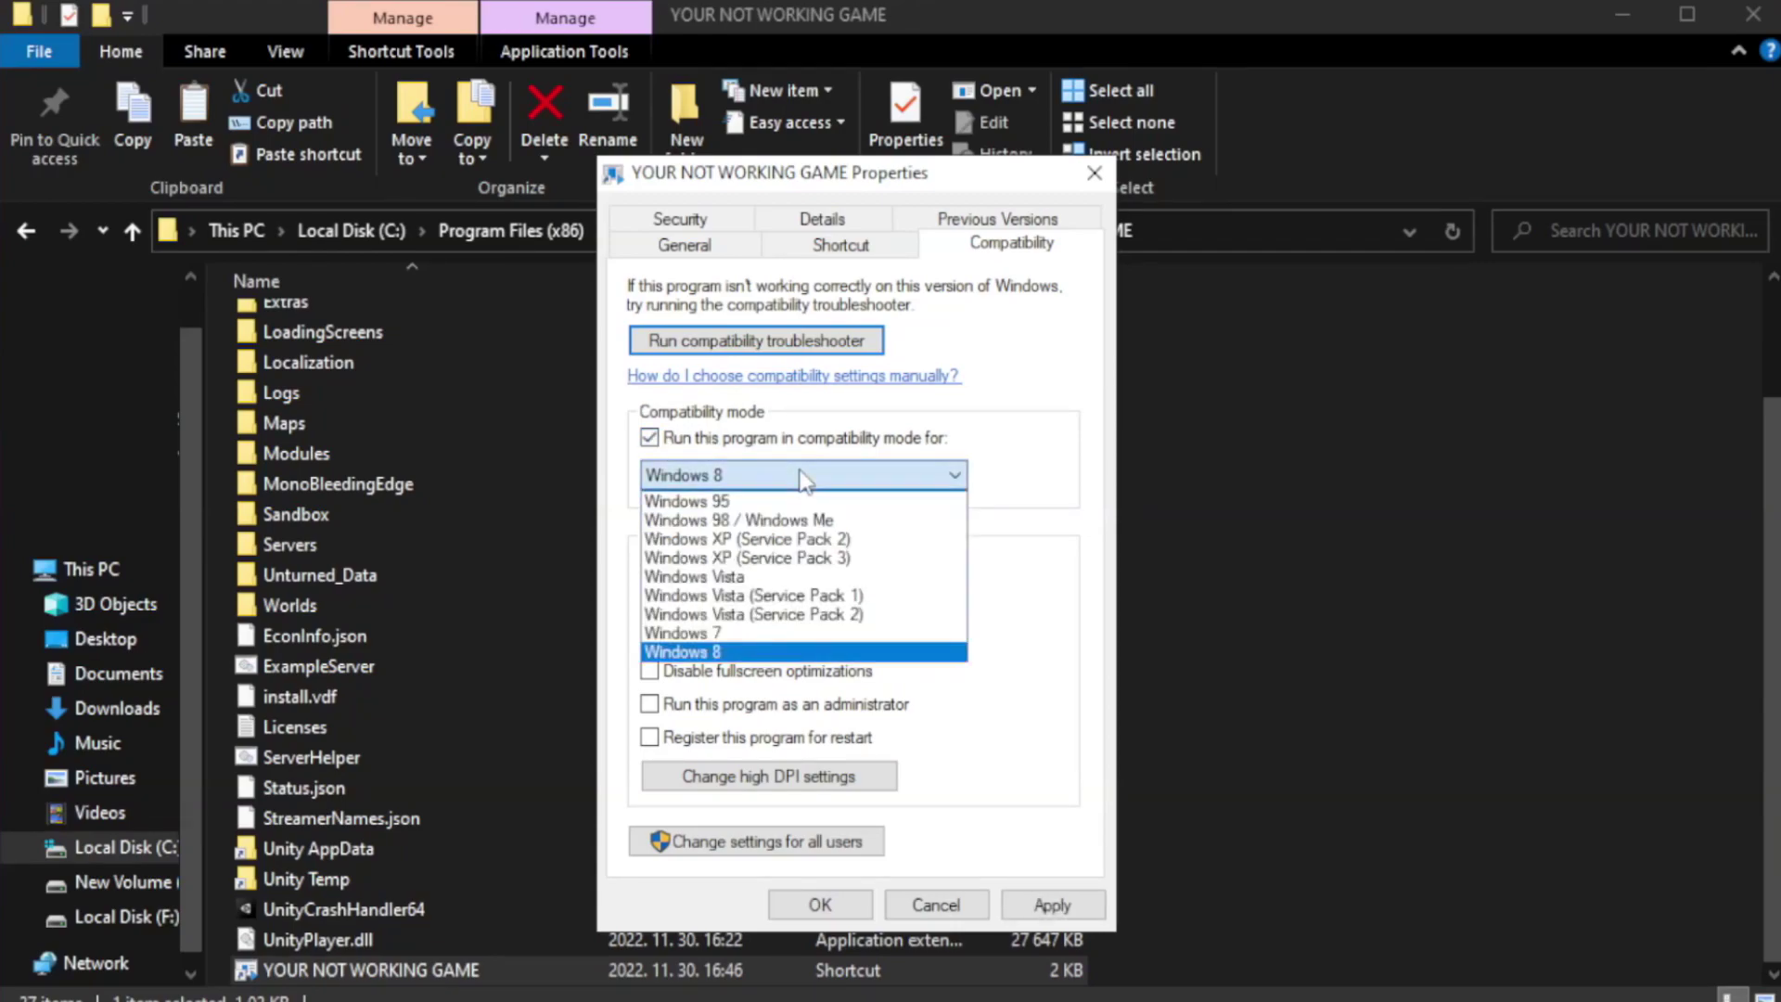
{"action": "left_click", "coordinate": [754, 652]}
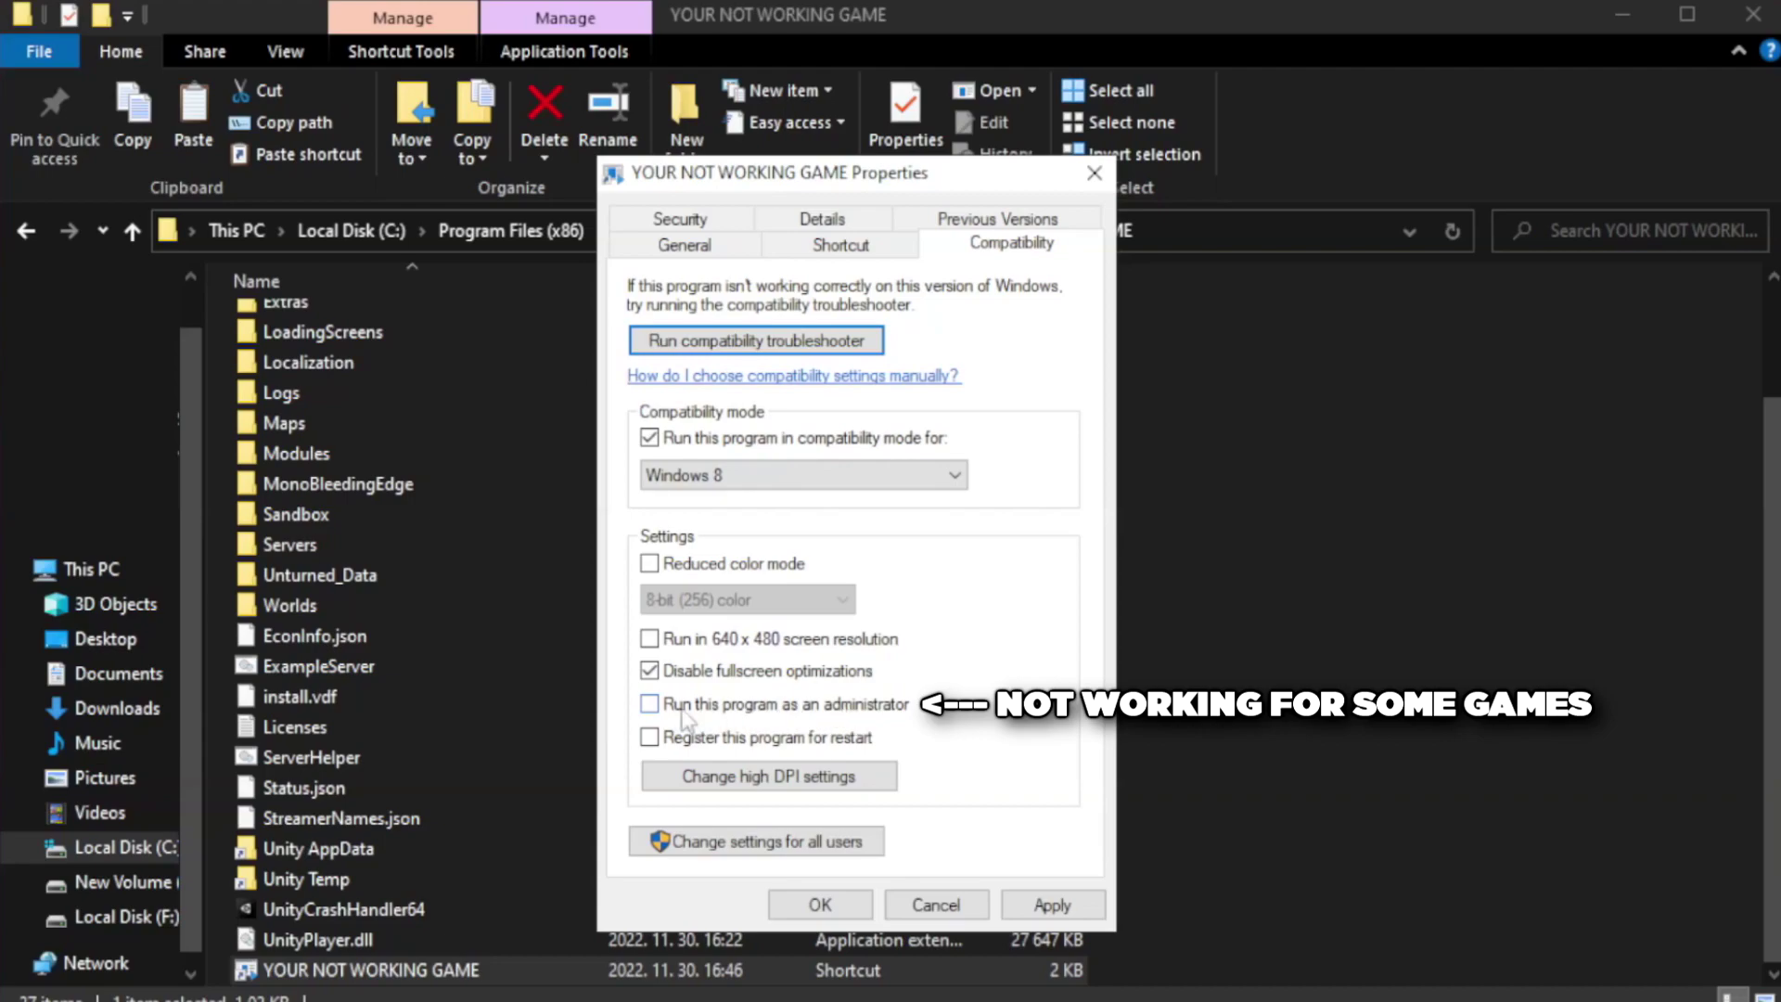
{"action": "left_click", "coordinate": [700, 716]}
{"action": "left_click", "coordinate": [1052, 905]}
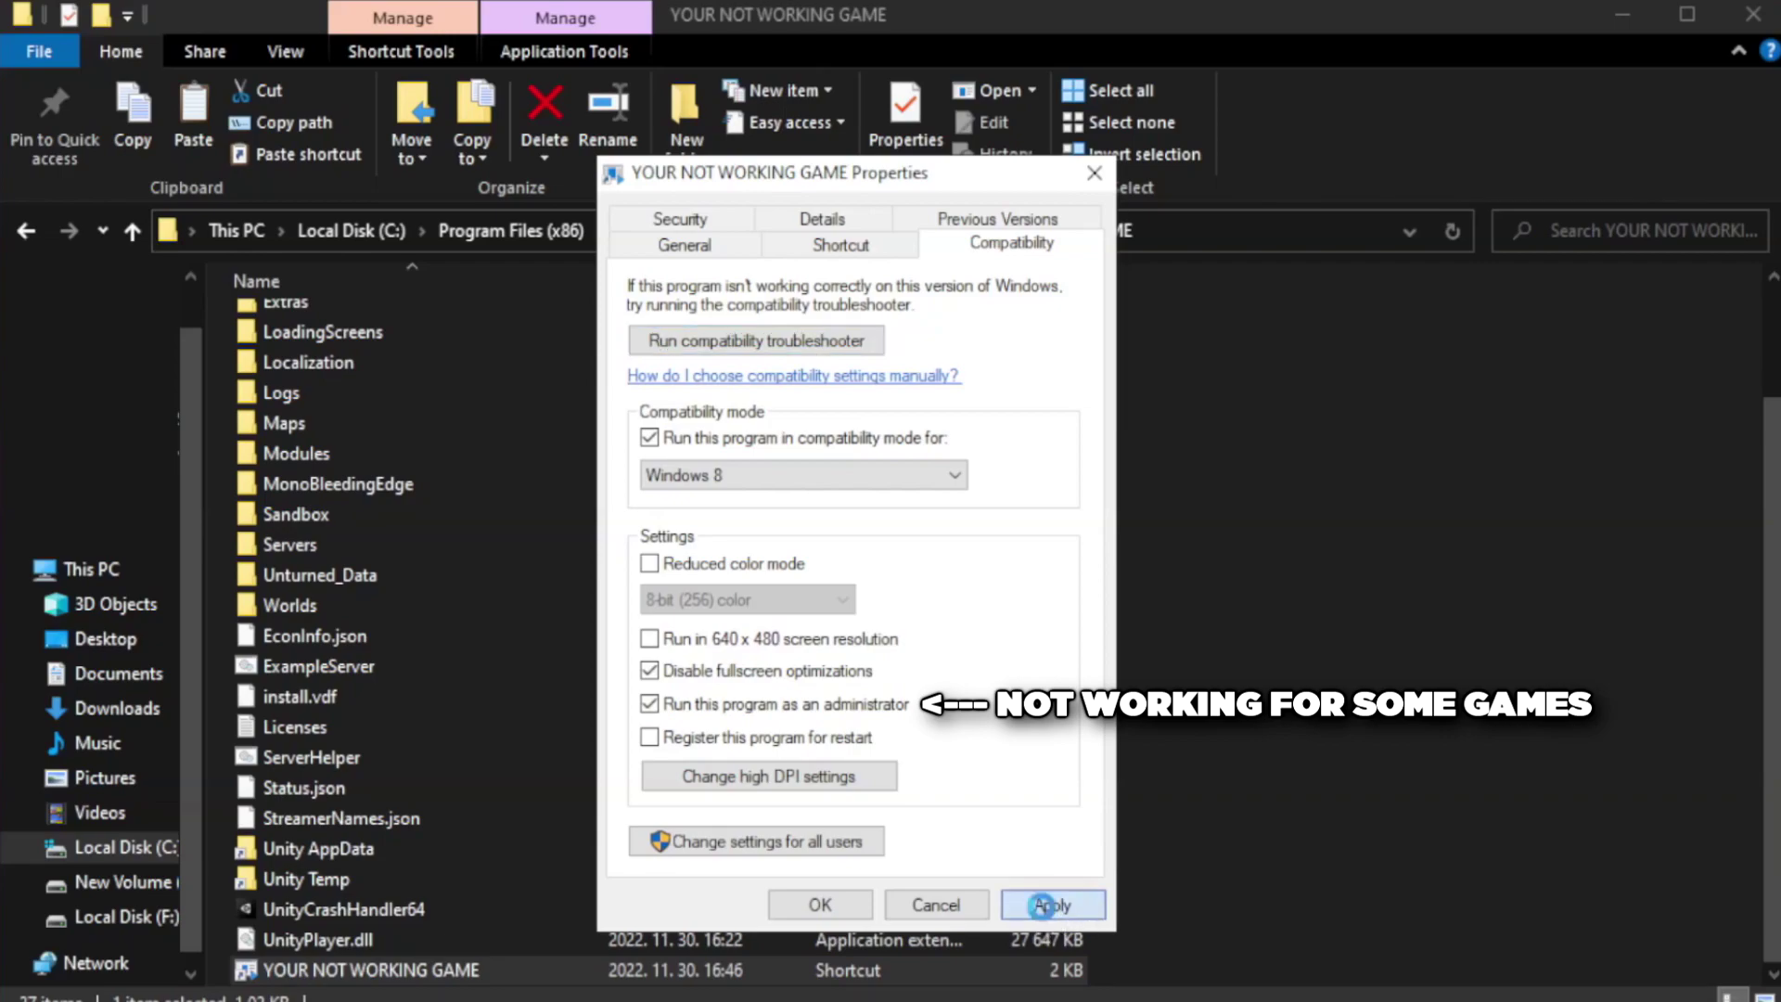
{"action": "left_click", "coordinate": [818, 906]}
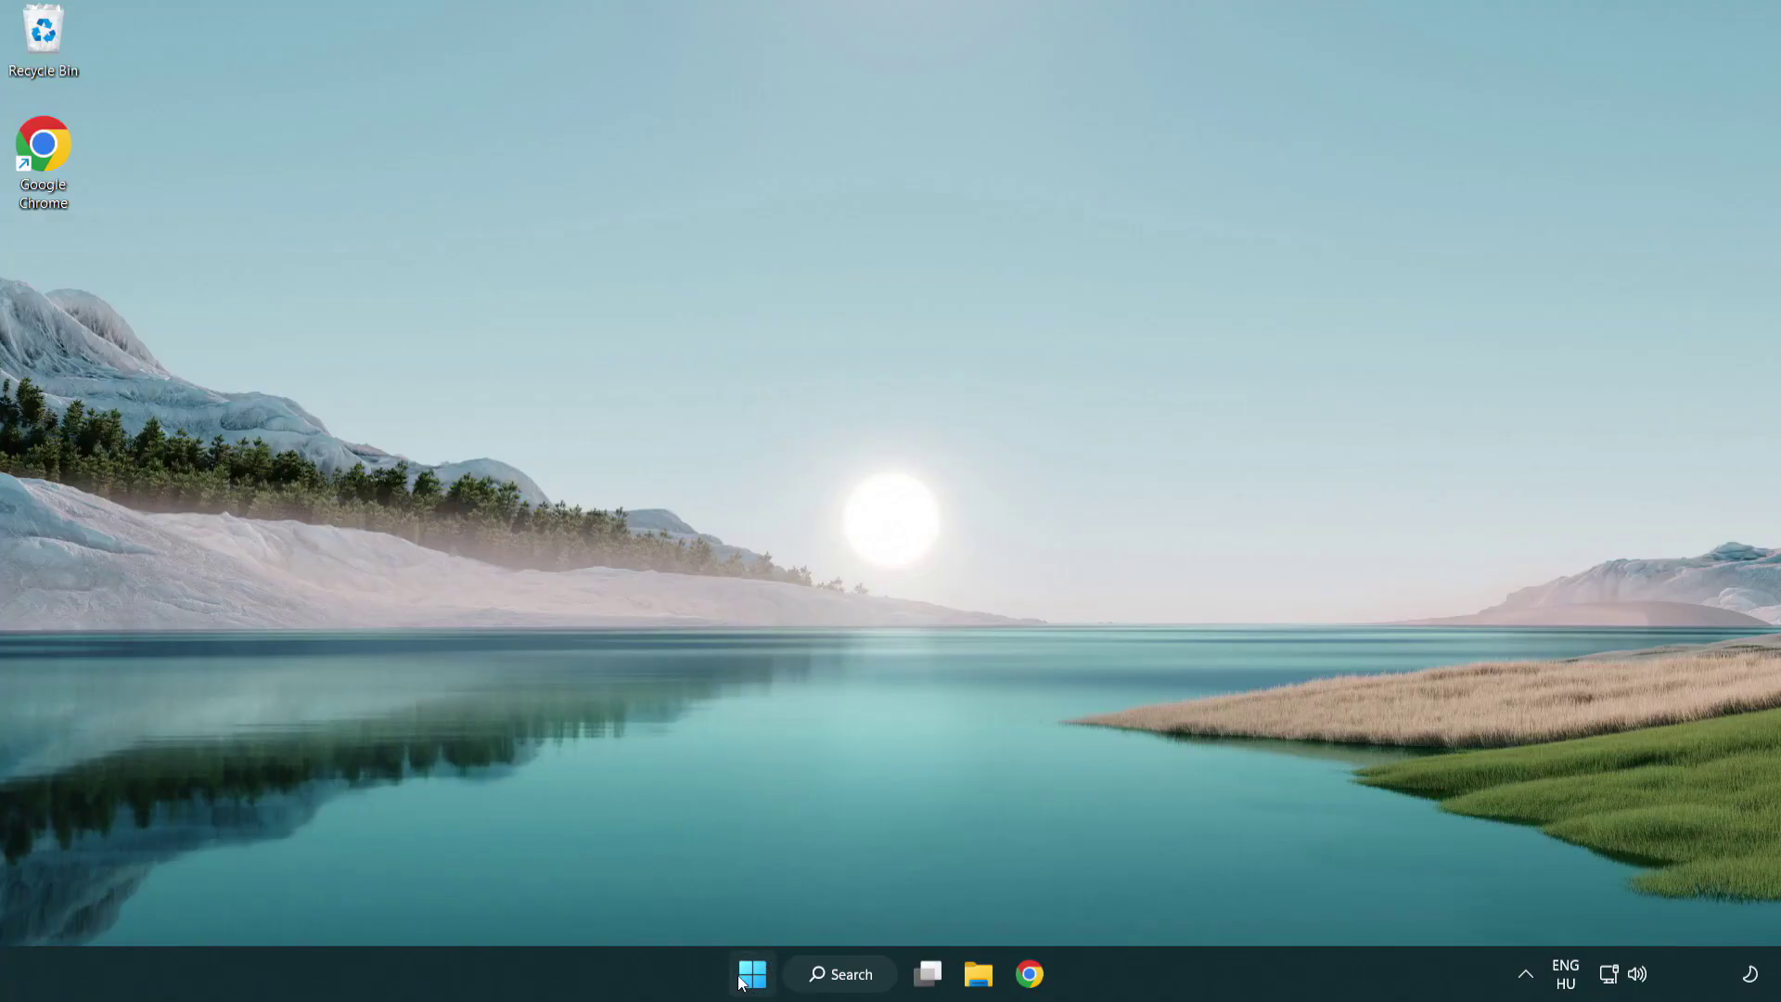
Step: Launch Task Manager from the Start button's Win+X menu
{"action": "right_click", "coordinate": [754, 976]}
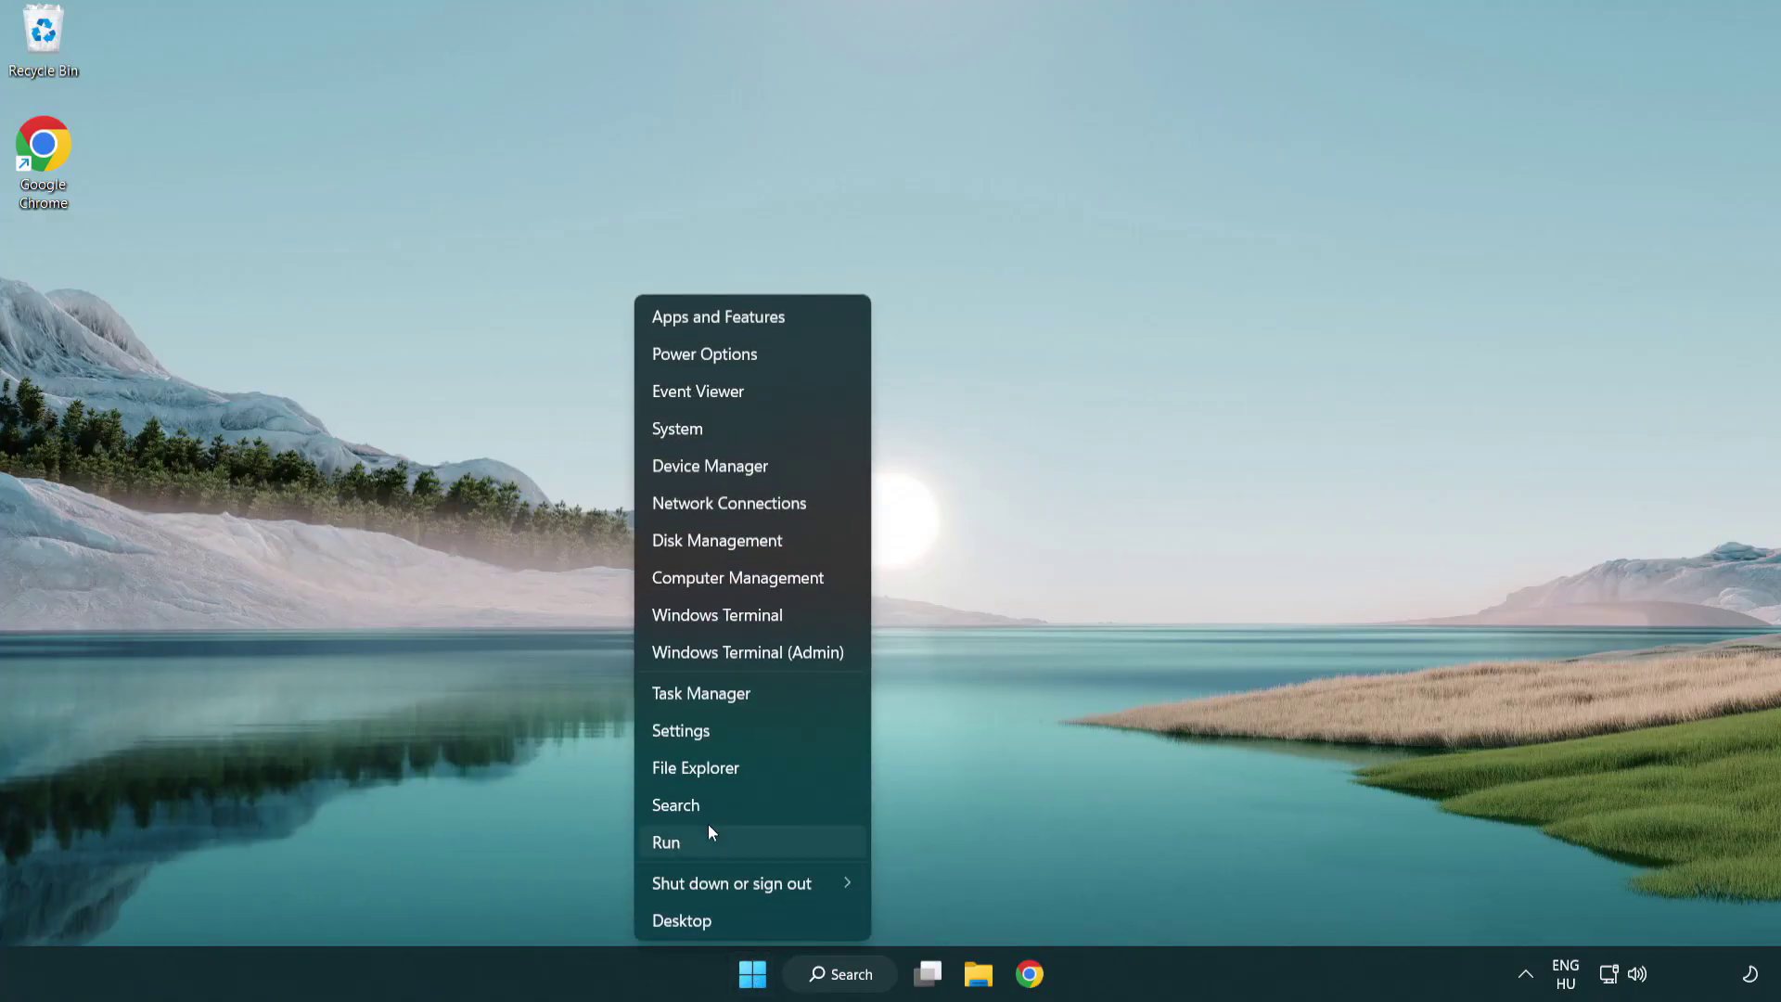
{"action": "left_click", "coordinate": [786, 696]}
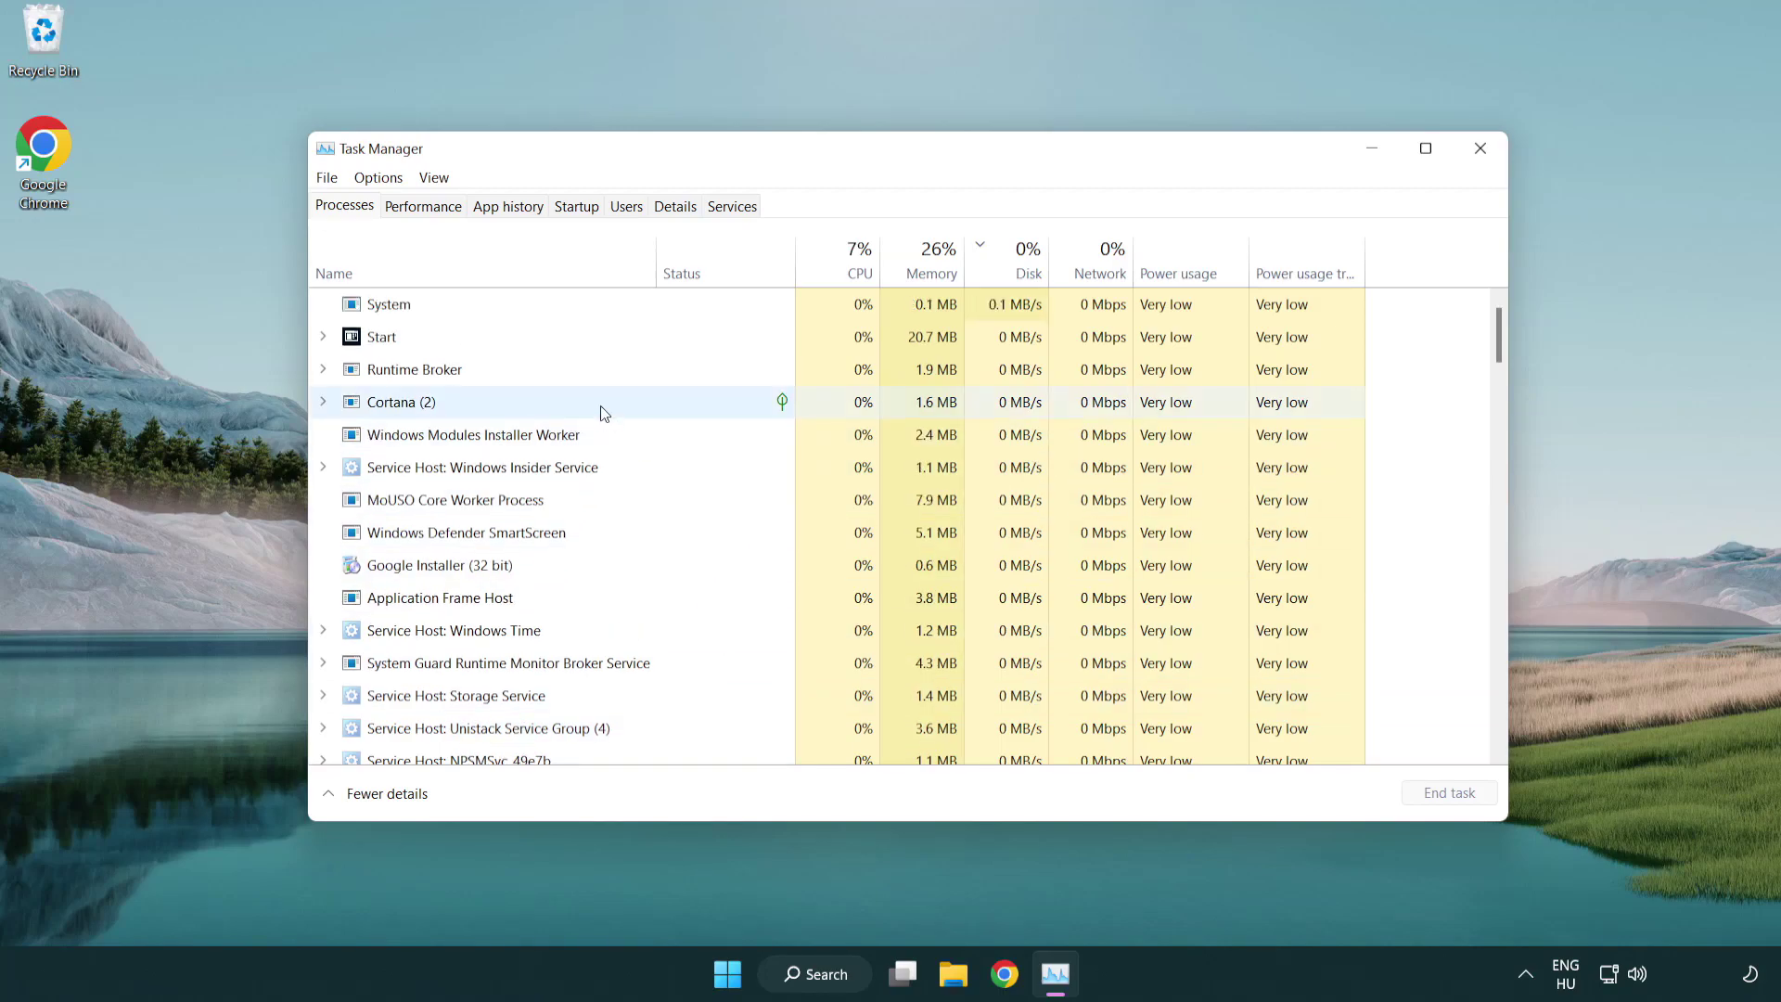
Step: Disable Terminal, Phone Link, Cortana and Windows Security notifications at startup, then close Task Manager
{"action": "left_click", "coordinate": [579, 207]}
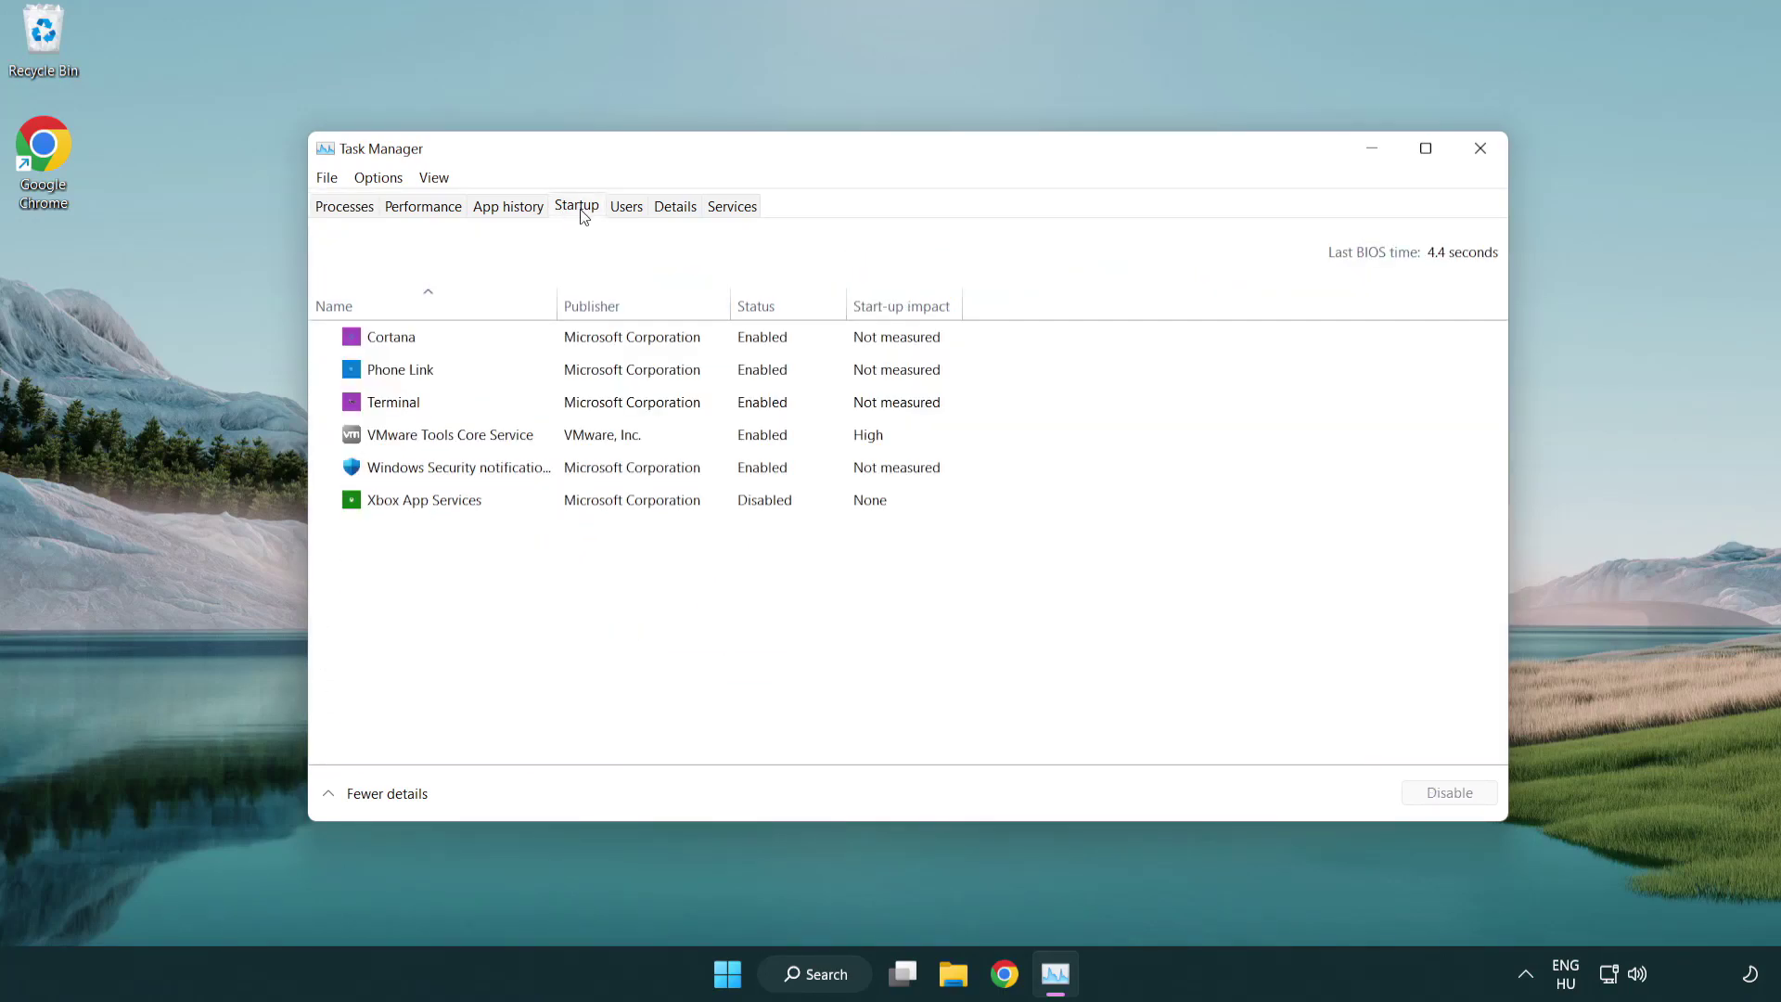
{"action": "left_click", "coordinate": [583, 405]}
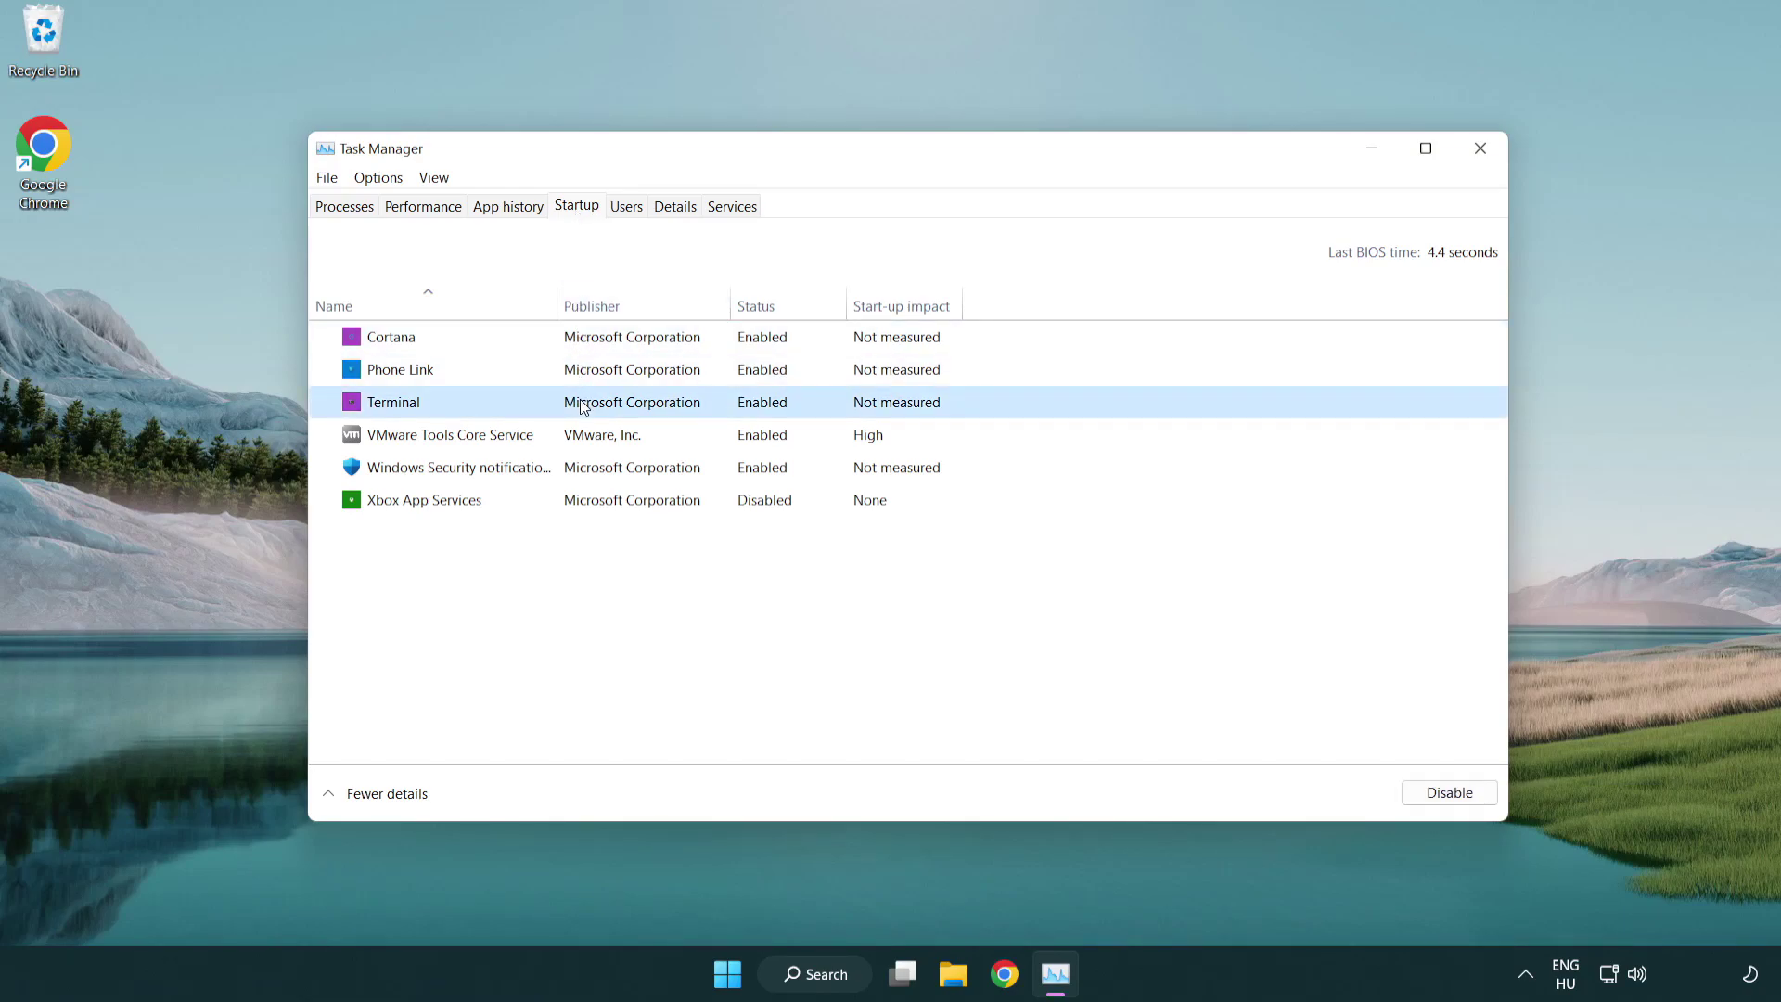
{"action": "left_click", "coordinate": [1419, 792]}
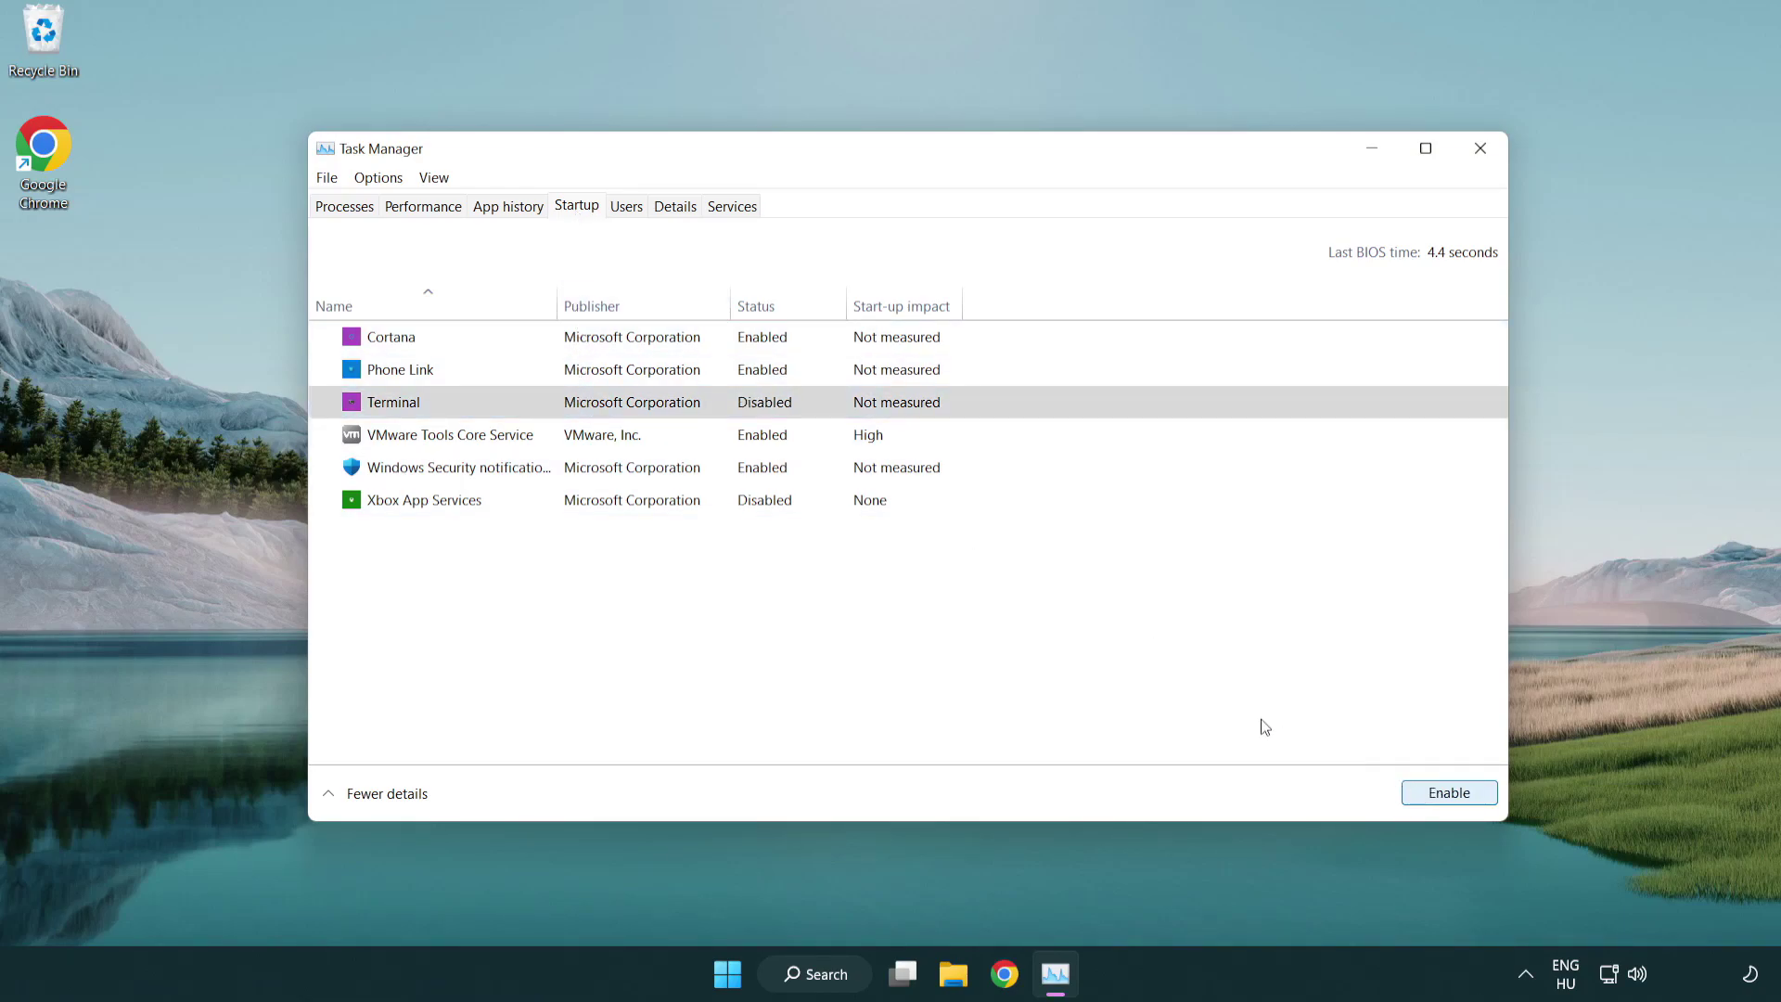
{"action": "left_click", "coordinate": [742, 376]}
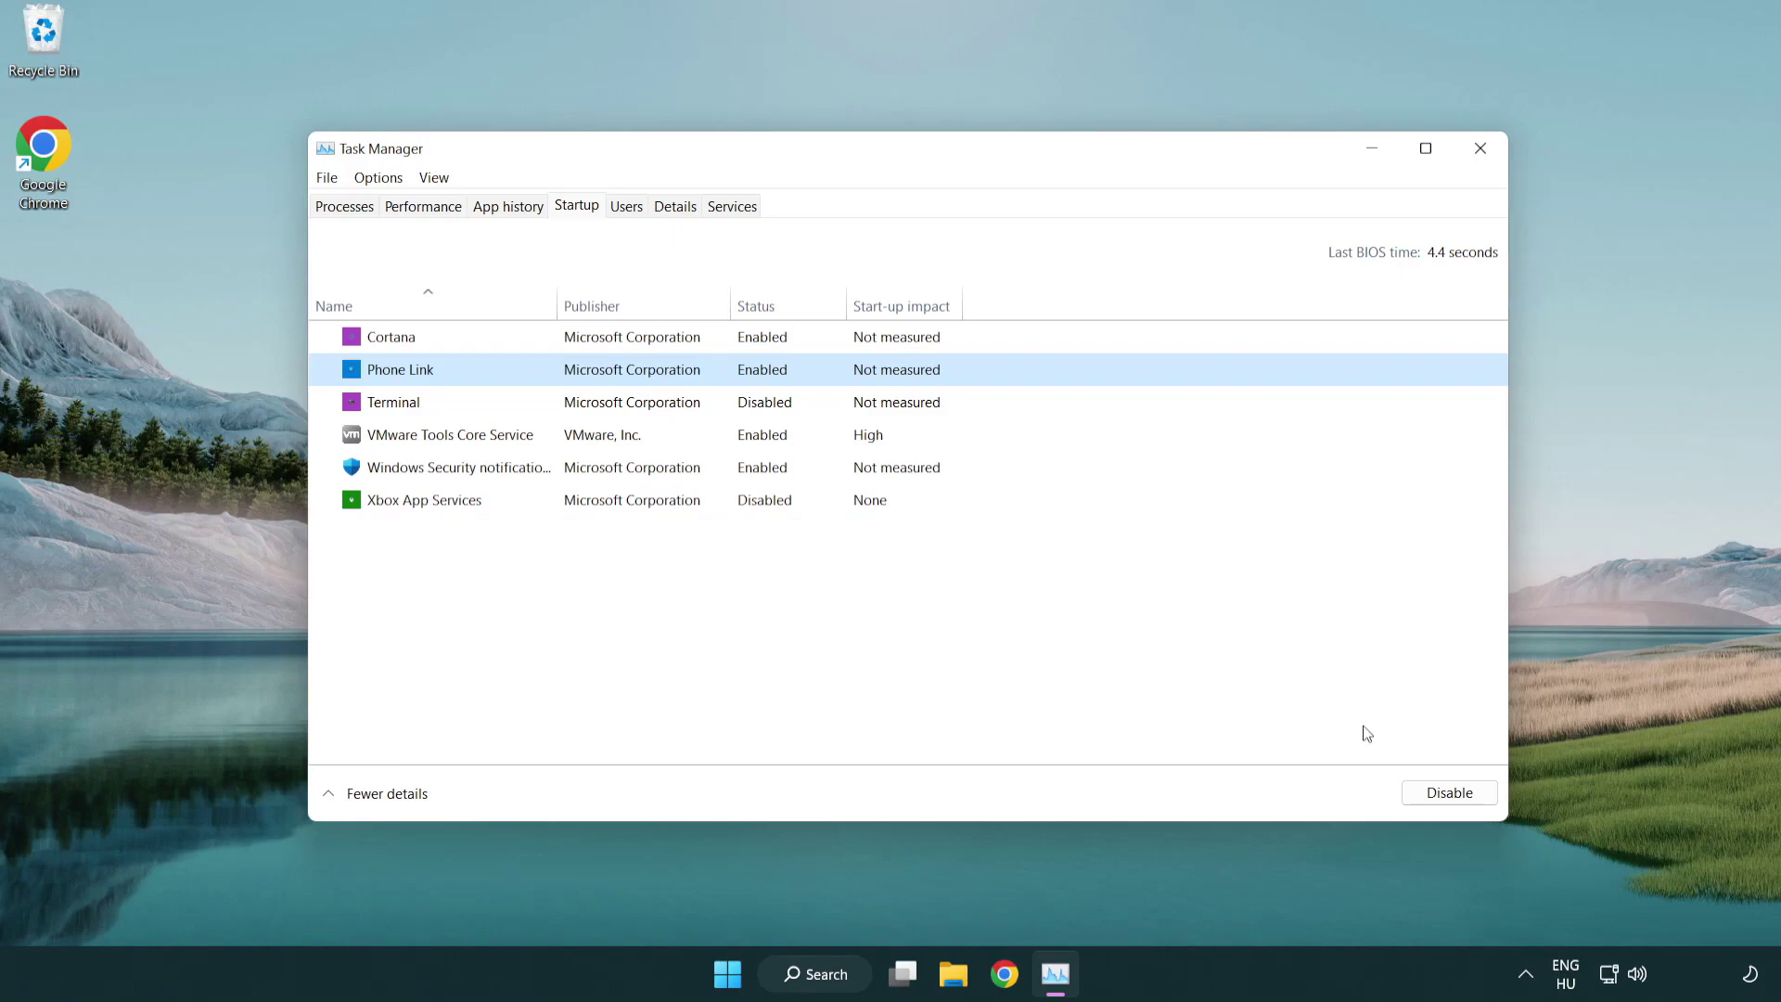
{"action": "left_click", "coordinate": [1447, 794]}
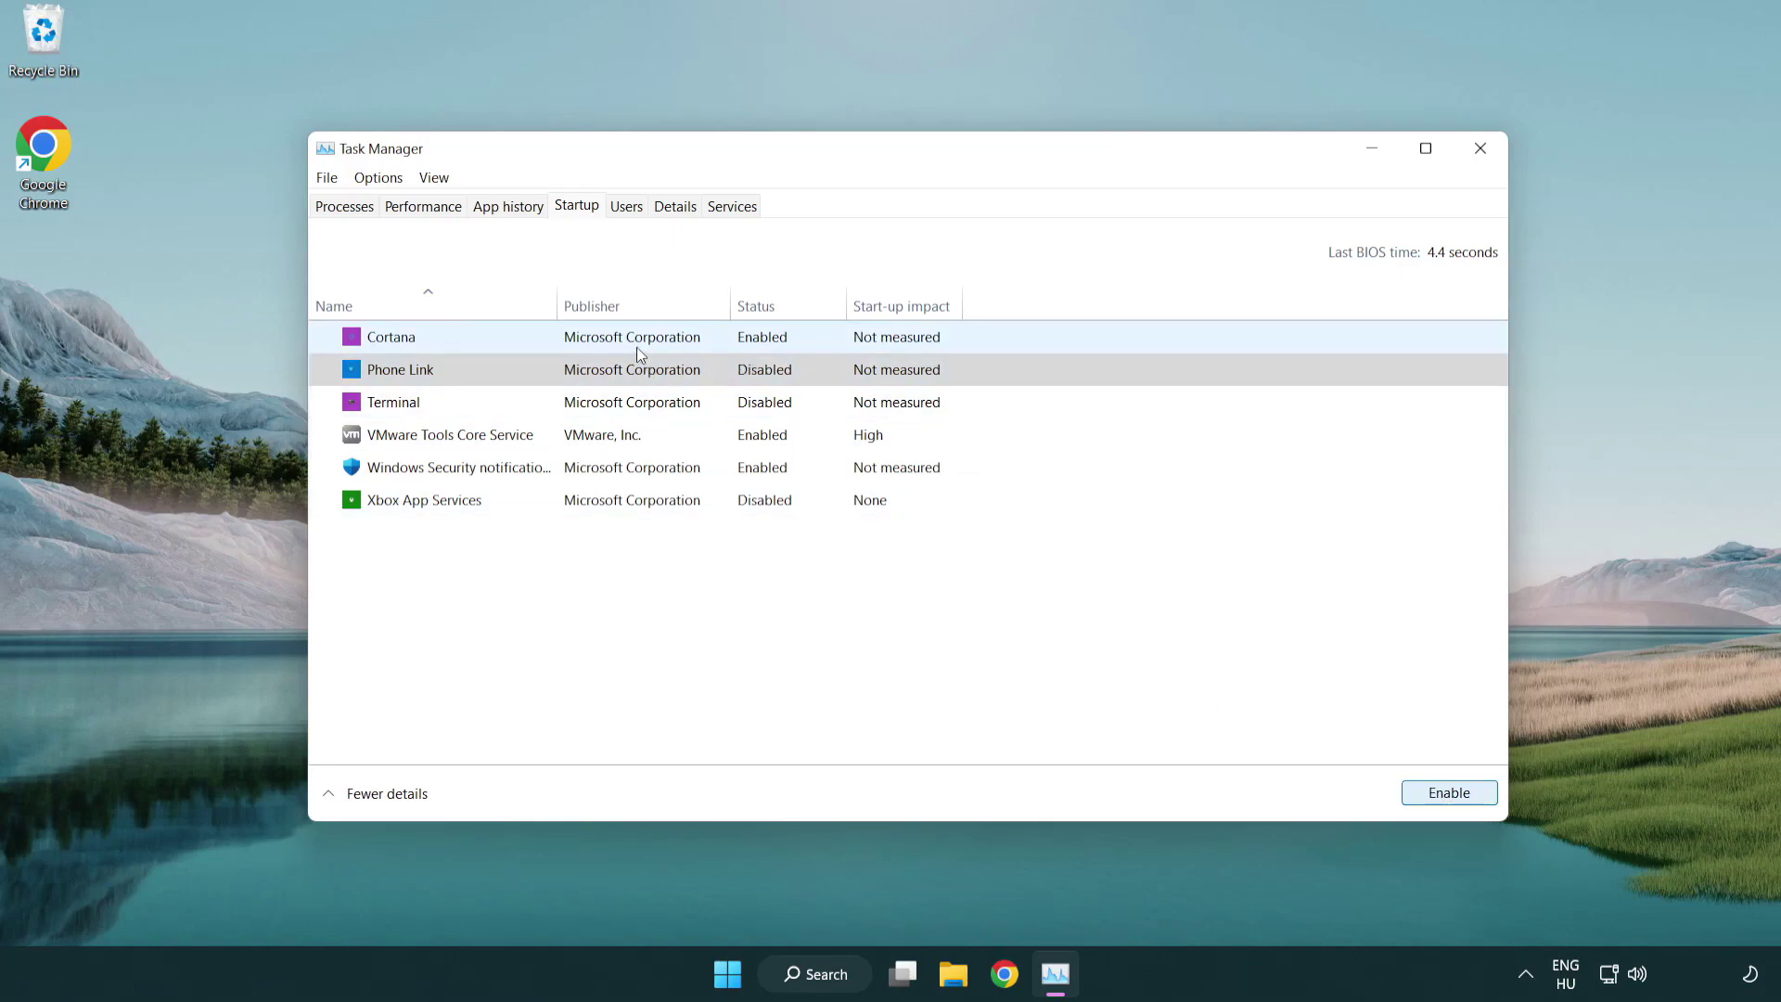
{"action": "left_click", "coordinate": [637, 347]}
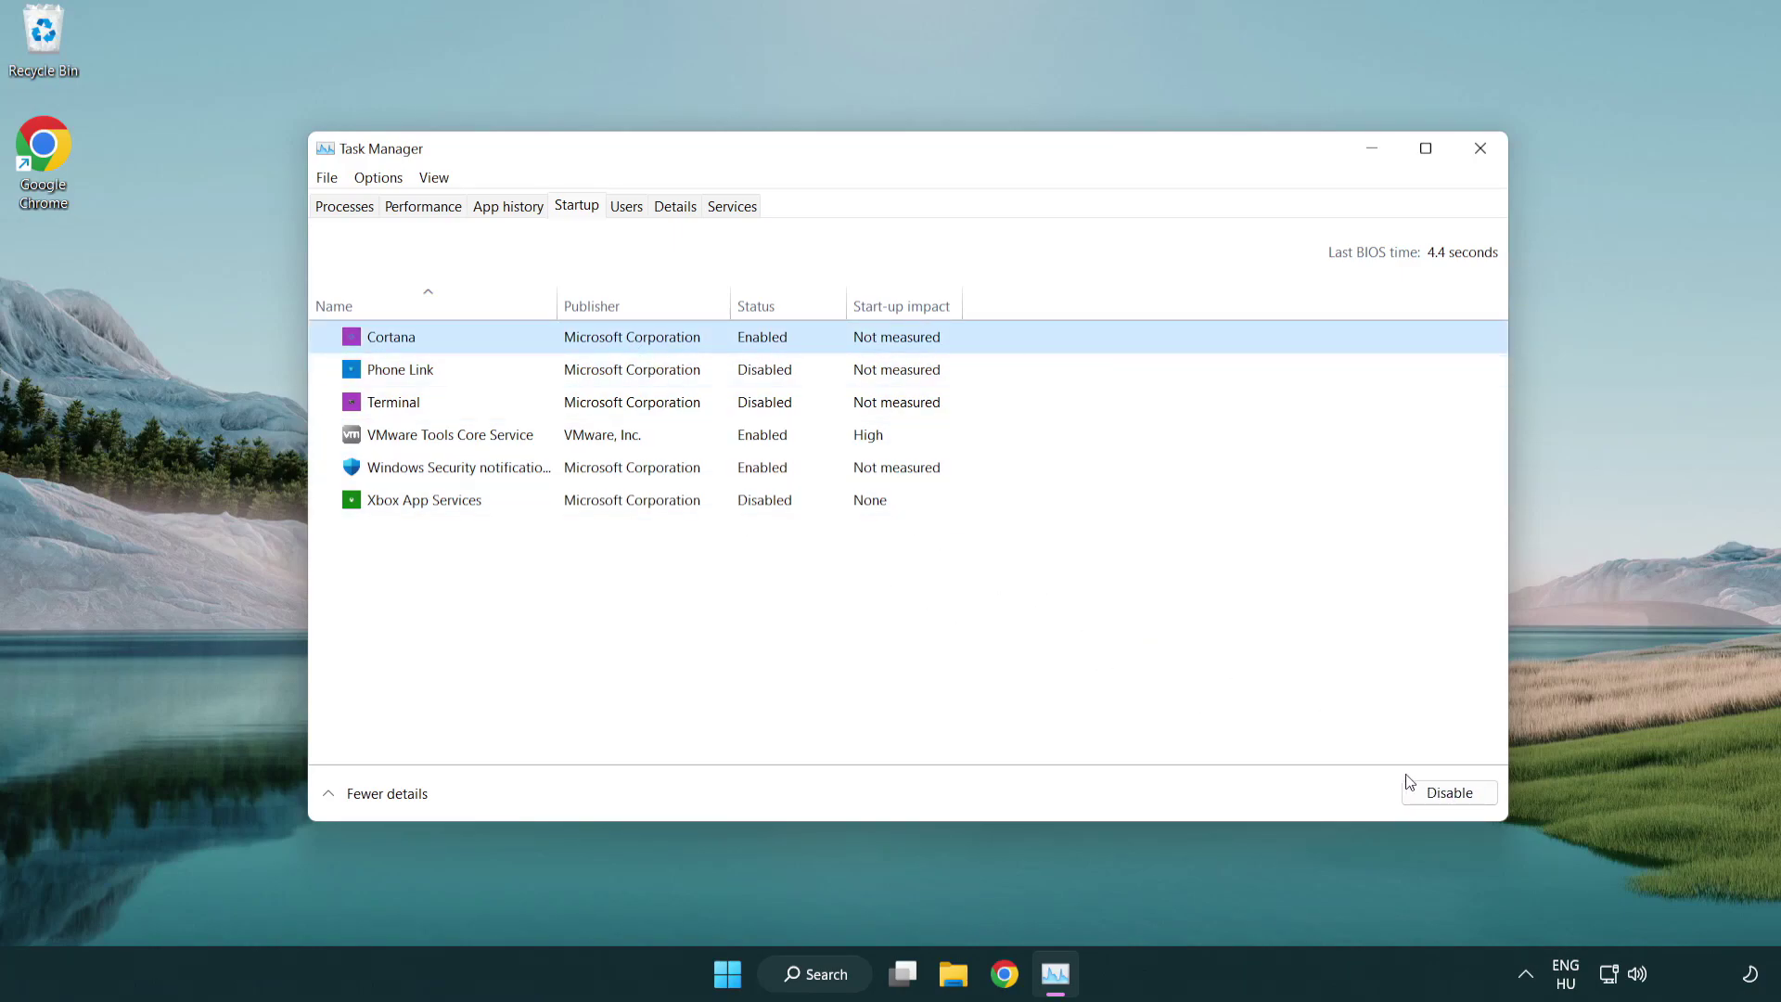
{"action": "left_click", "coordinate": [1442, 790]}
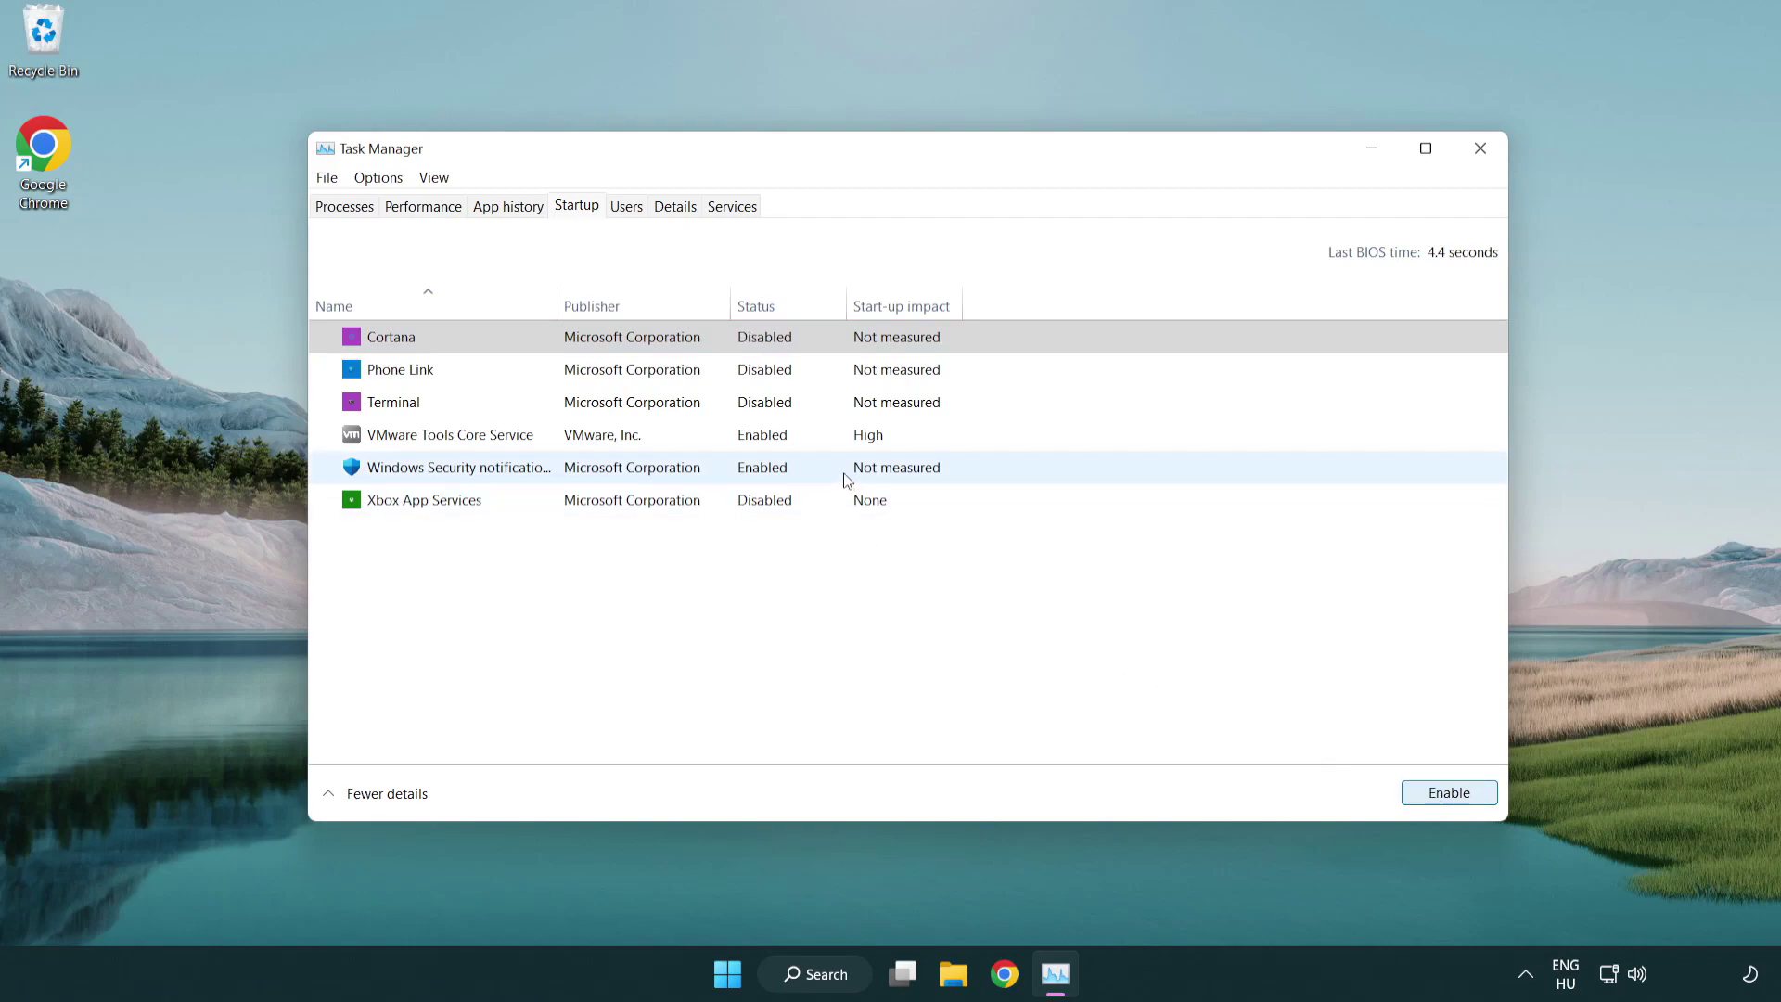
{"action": "left_click", "coordinate": [846, 479]}
{"action": "left_click", "coordinate": [1405, 788]}
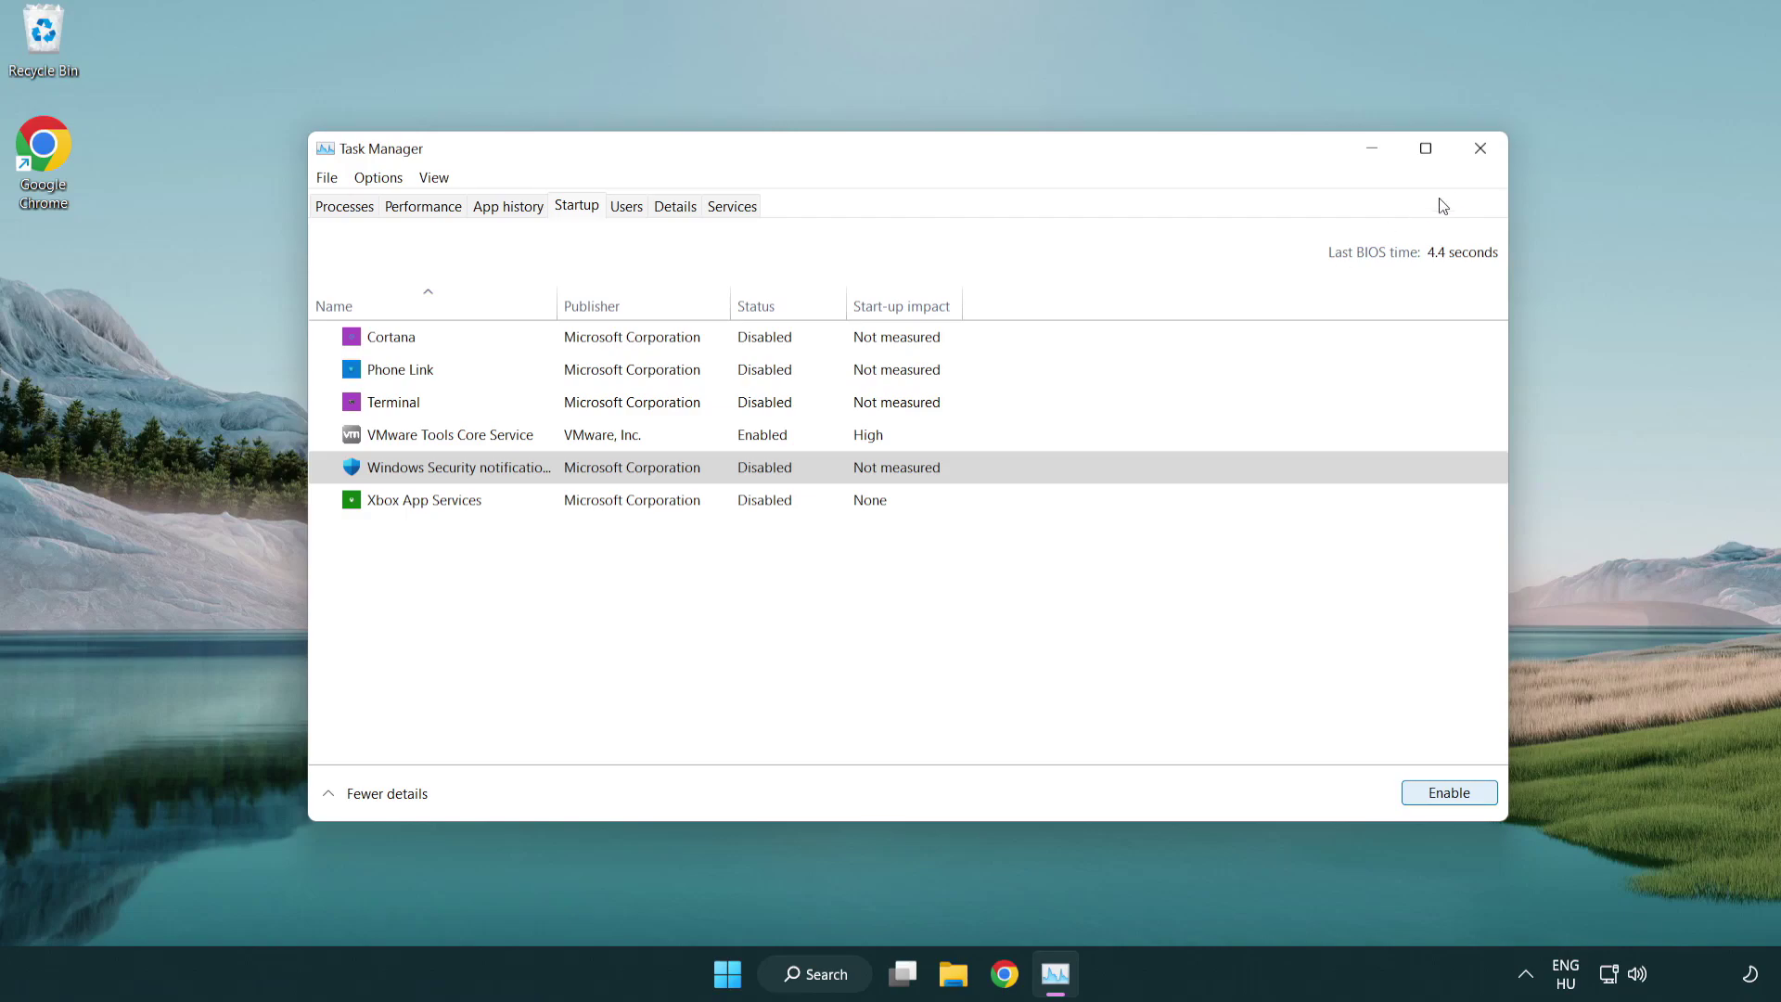
{"action": "left_click", "coordinate": [1483, 151]}
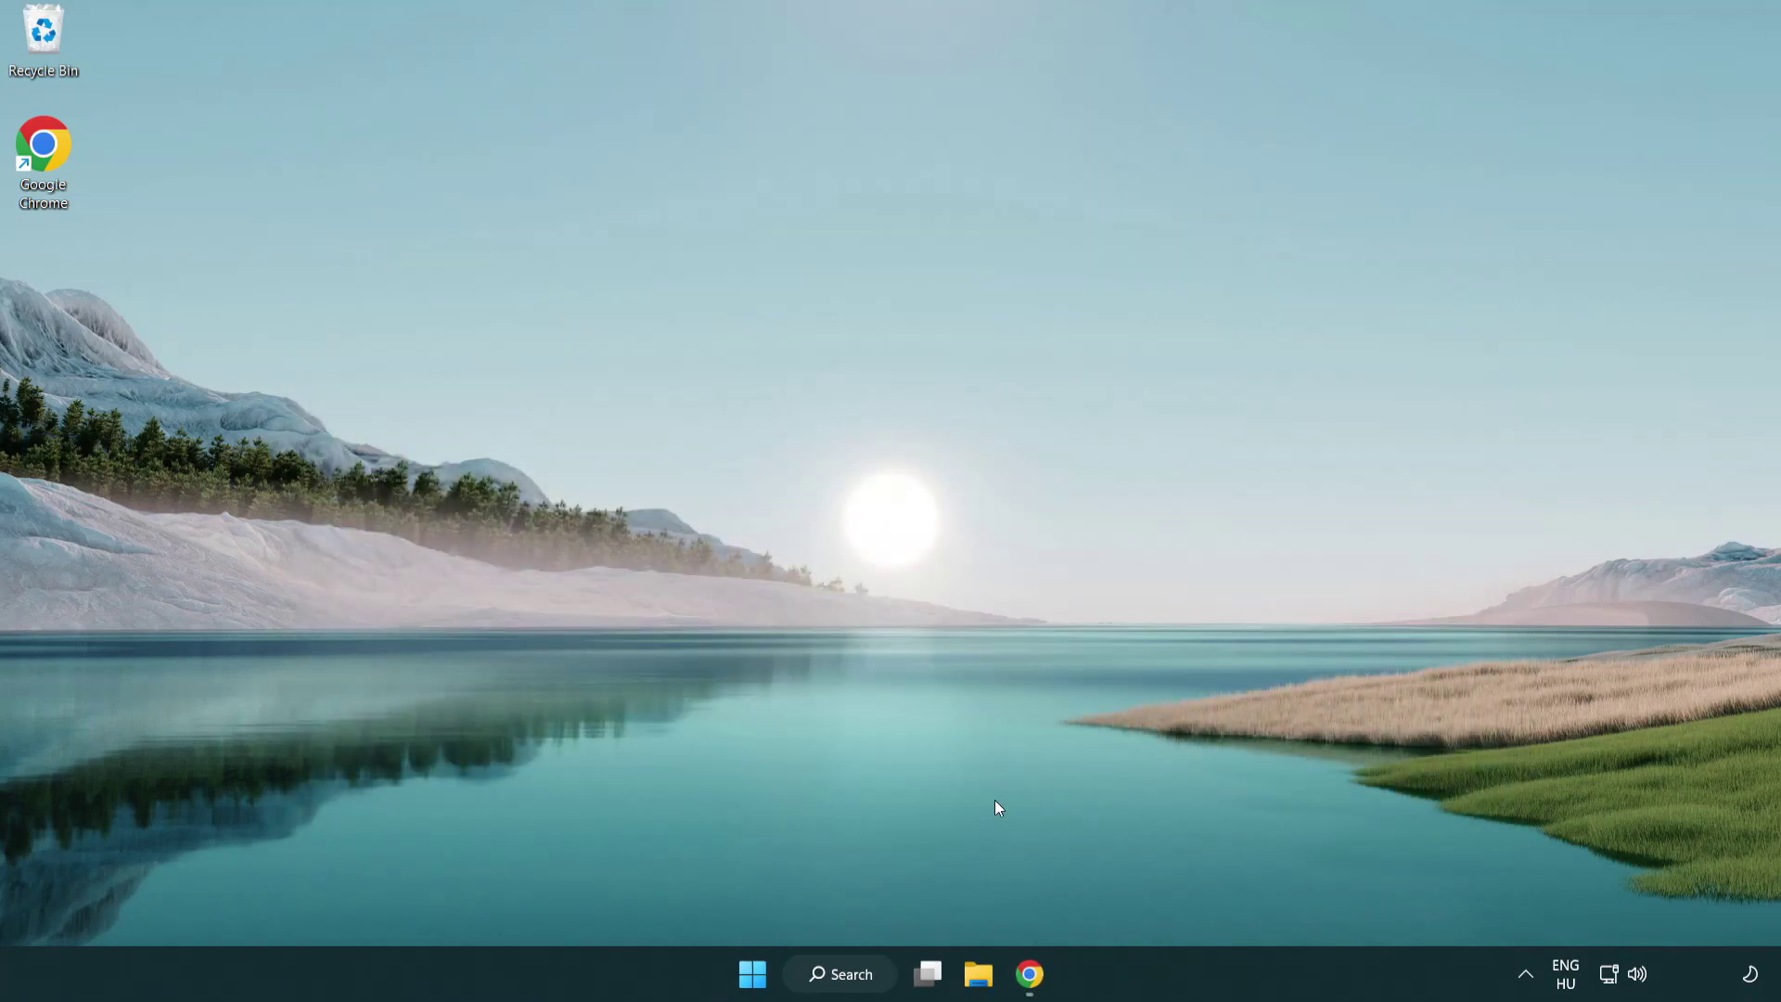
Step: Download the DirectX End-User Runtime Web Installer from Microsoft's Download Center page in Chrome
{"action": "left_click", "coordinate": [1030, 973]}
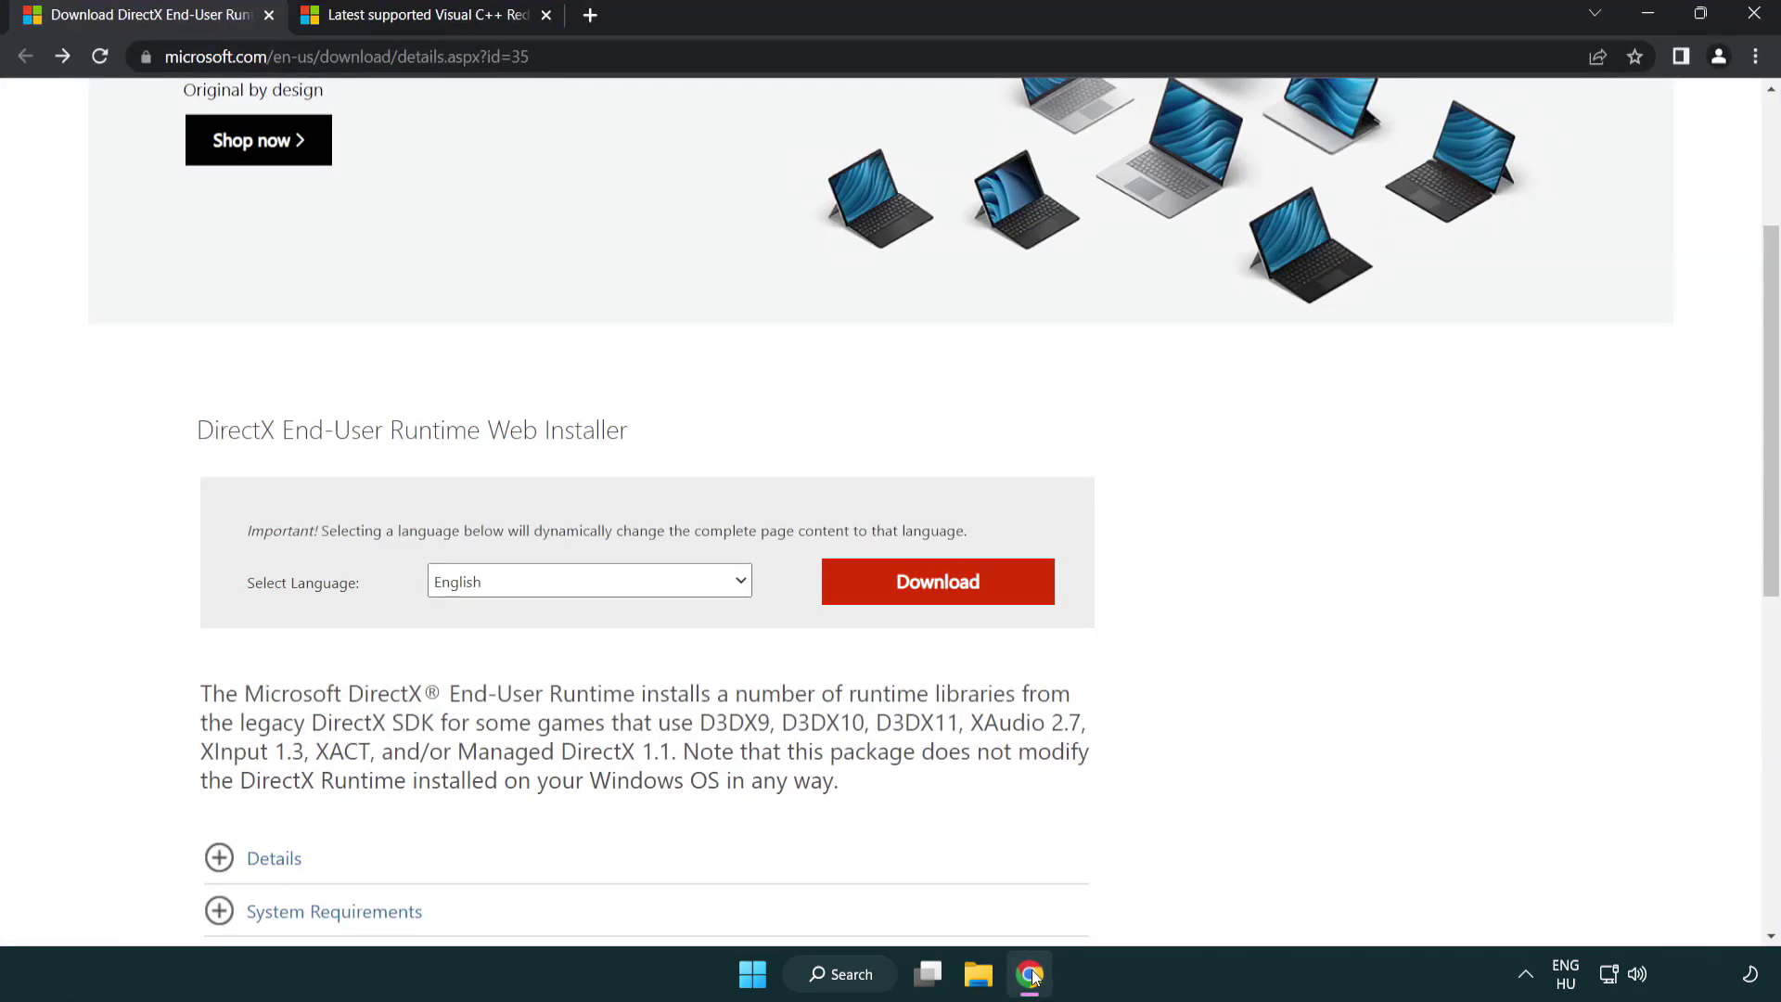
{"action": "scroll", "coordinate": [763, 829], "scroll_direction": "up", "scroll_amount": 3}
{"action": "left_click", "coordinate": [148, 56]}
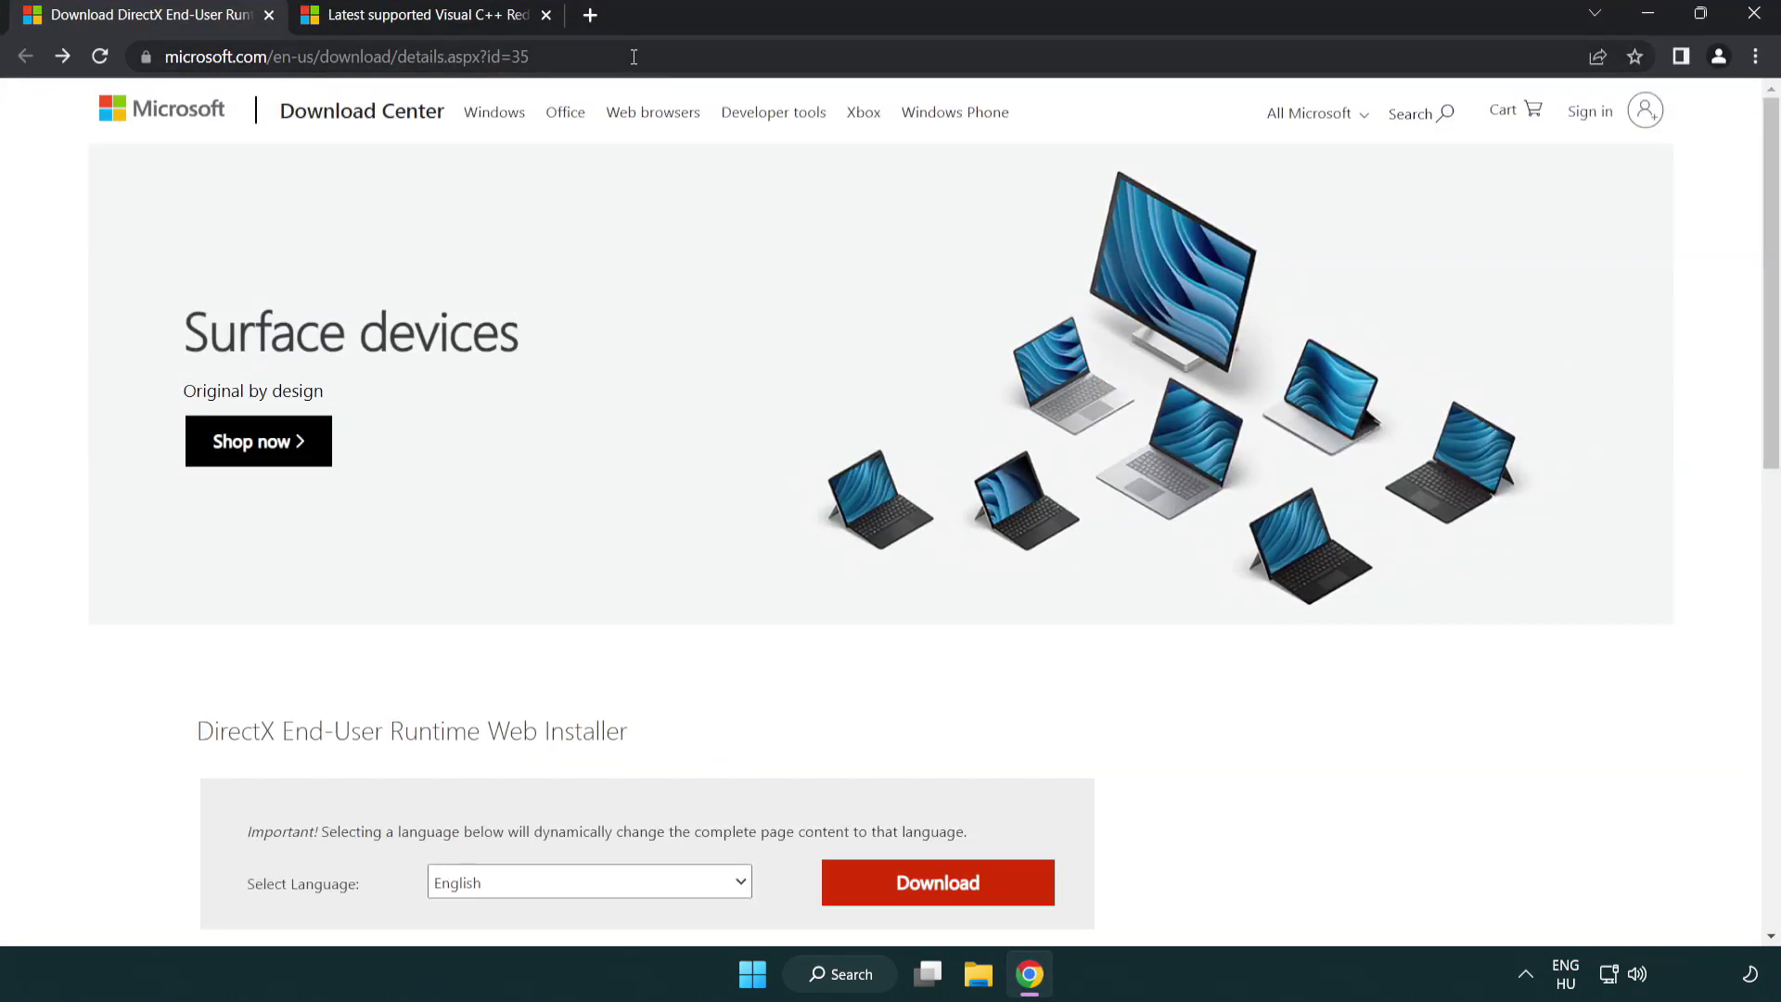
{"action": "left_click", "coordinate": [1703, 404]}
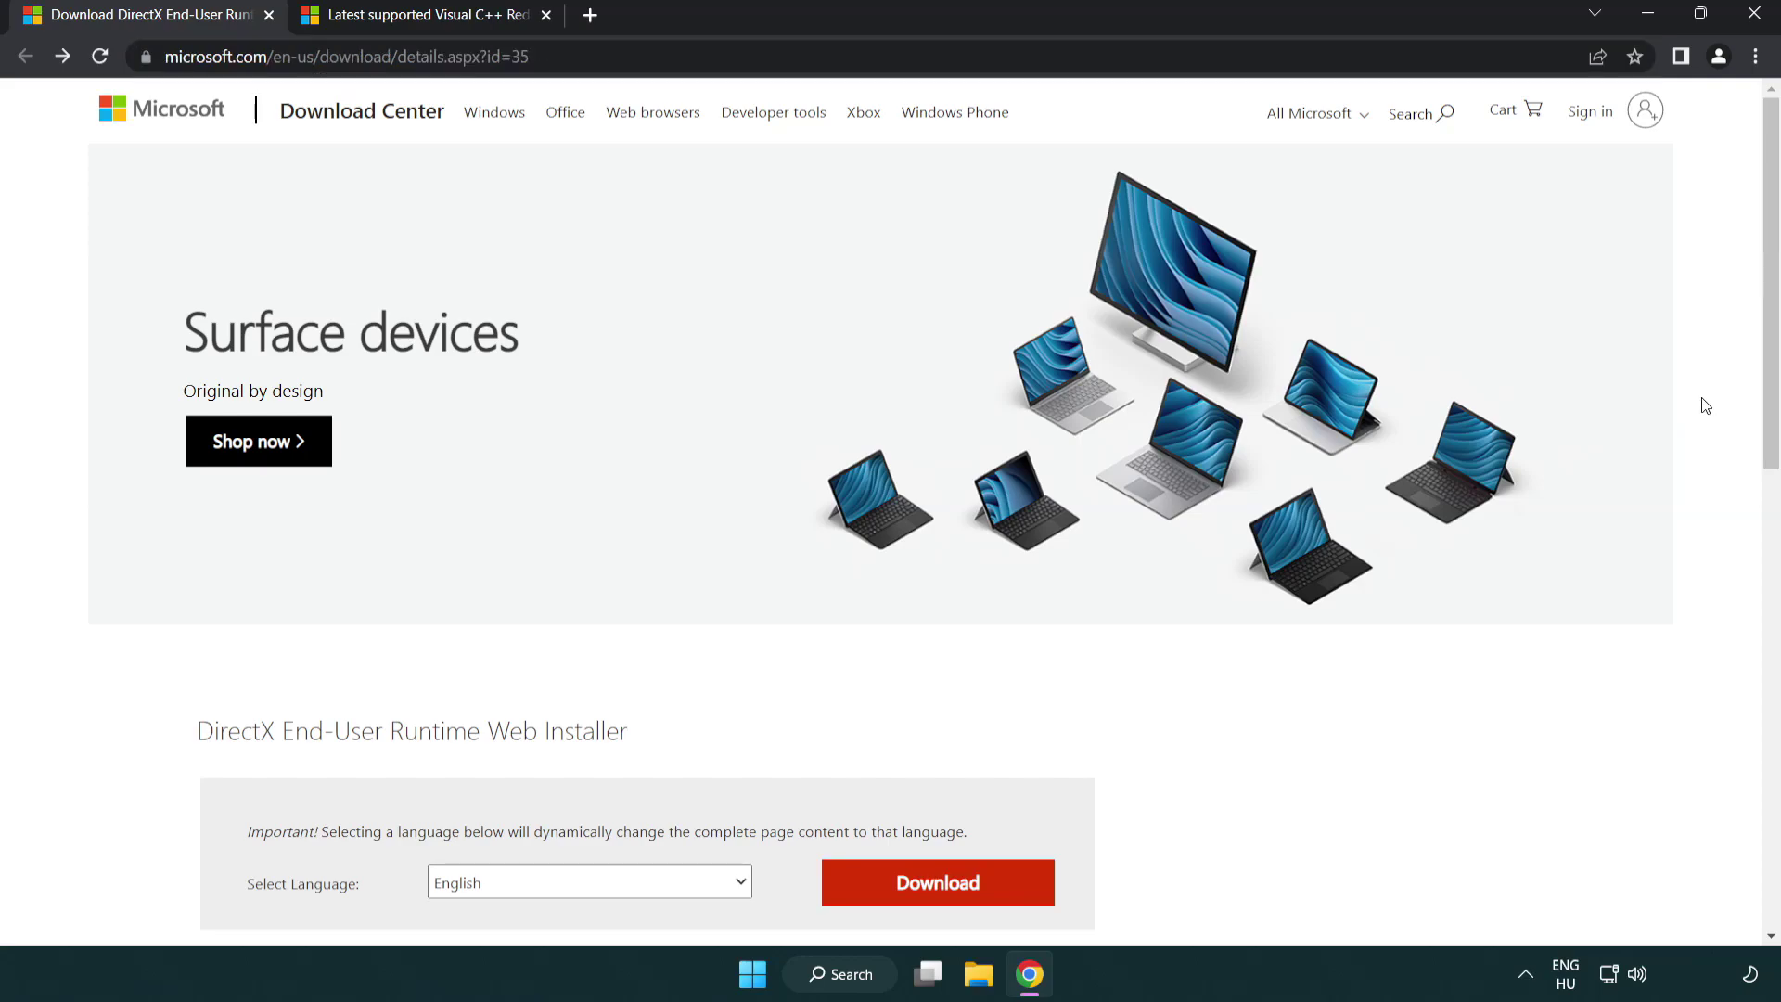
{"action": "left_click_drag", "start_coordinate": [1767, 402], "coordinate": [1767, 514]}
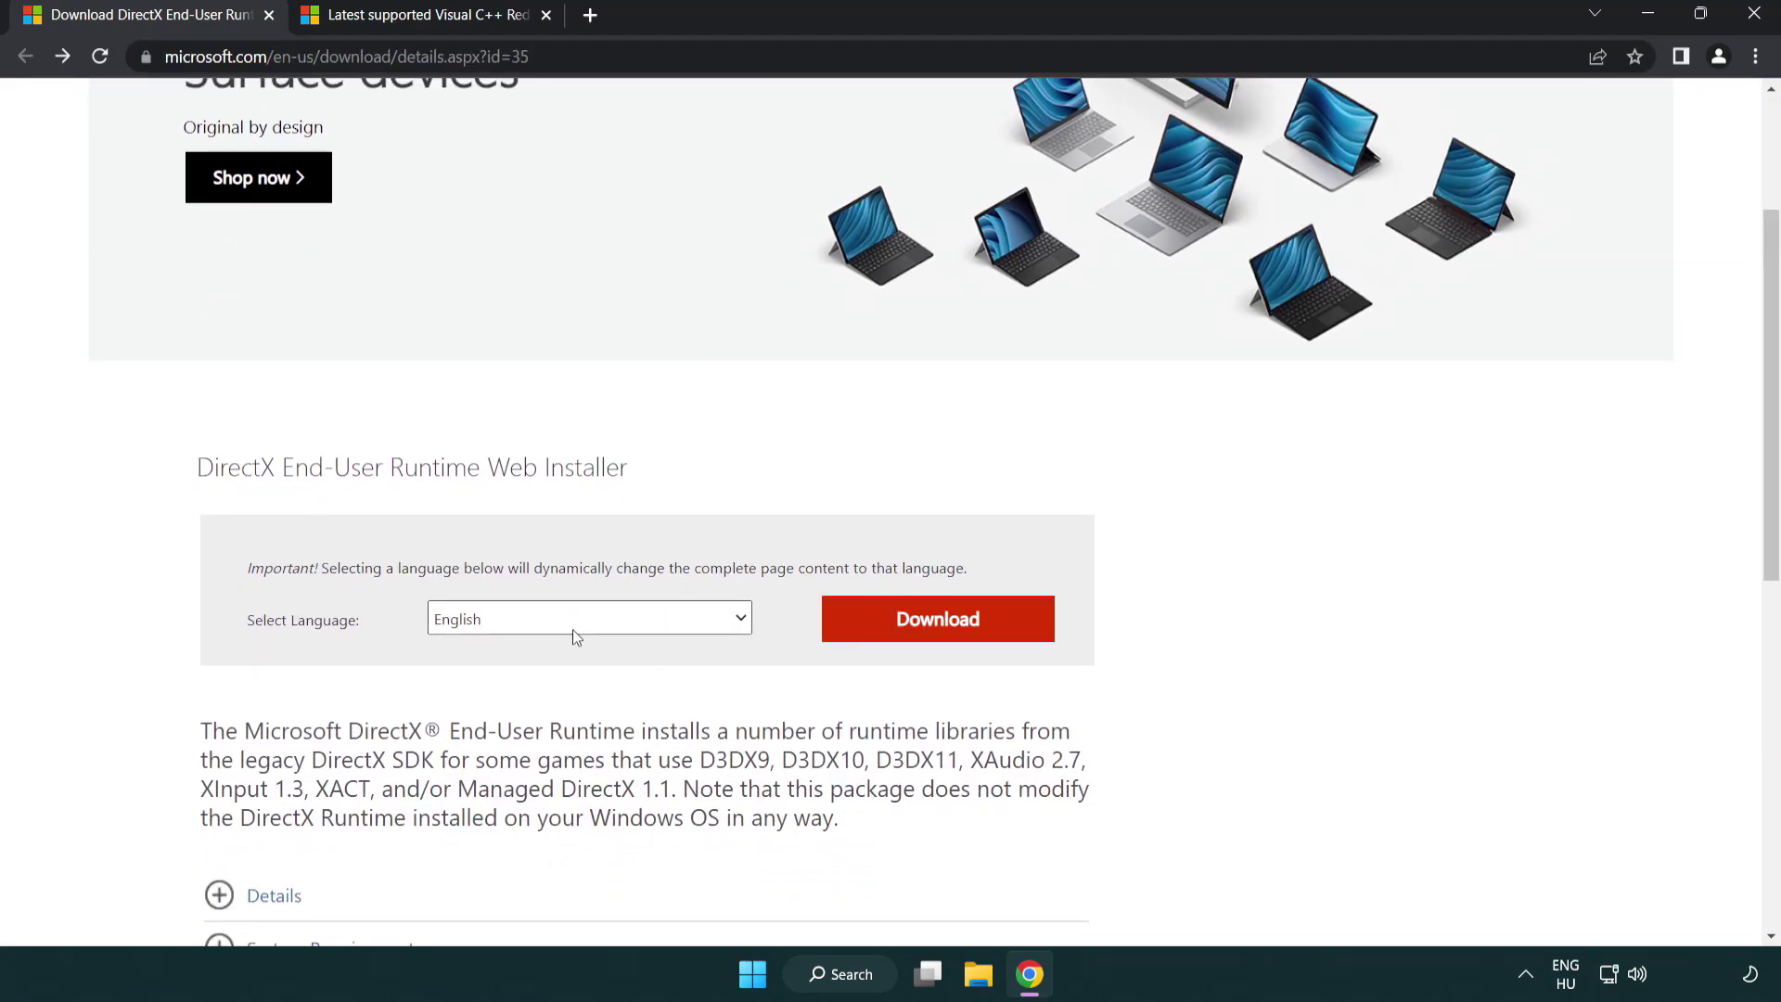
{"action": "left_click", "coordinate": [946, 637]}
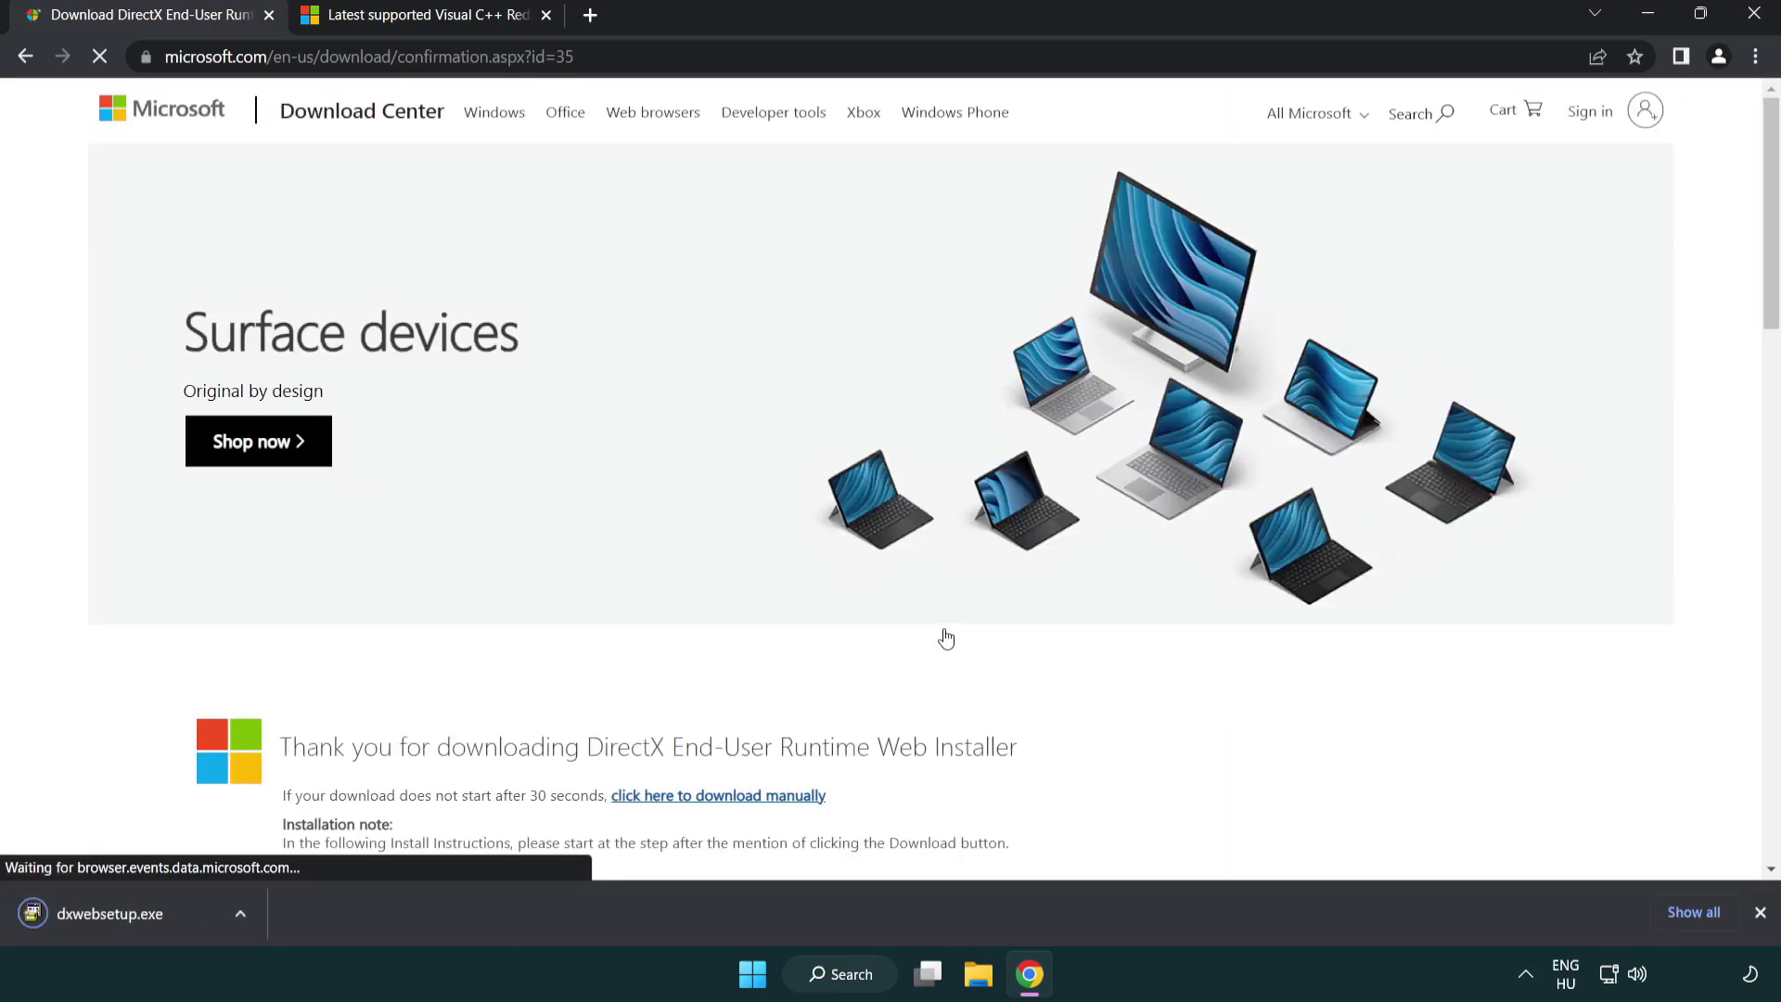
Step: Run the DirectX installer, accept the license, decline the Bing Bar offer and finish setup
{"action": "left_click", "coordinate": [115, 916]}
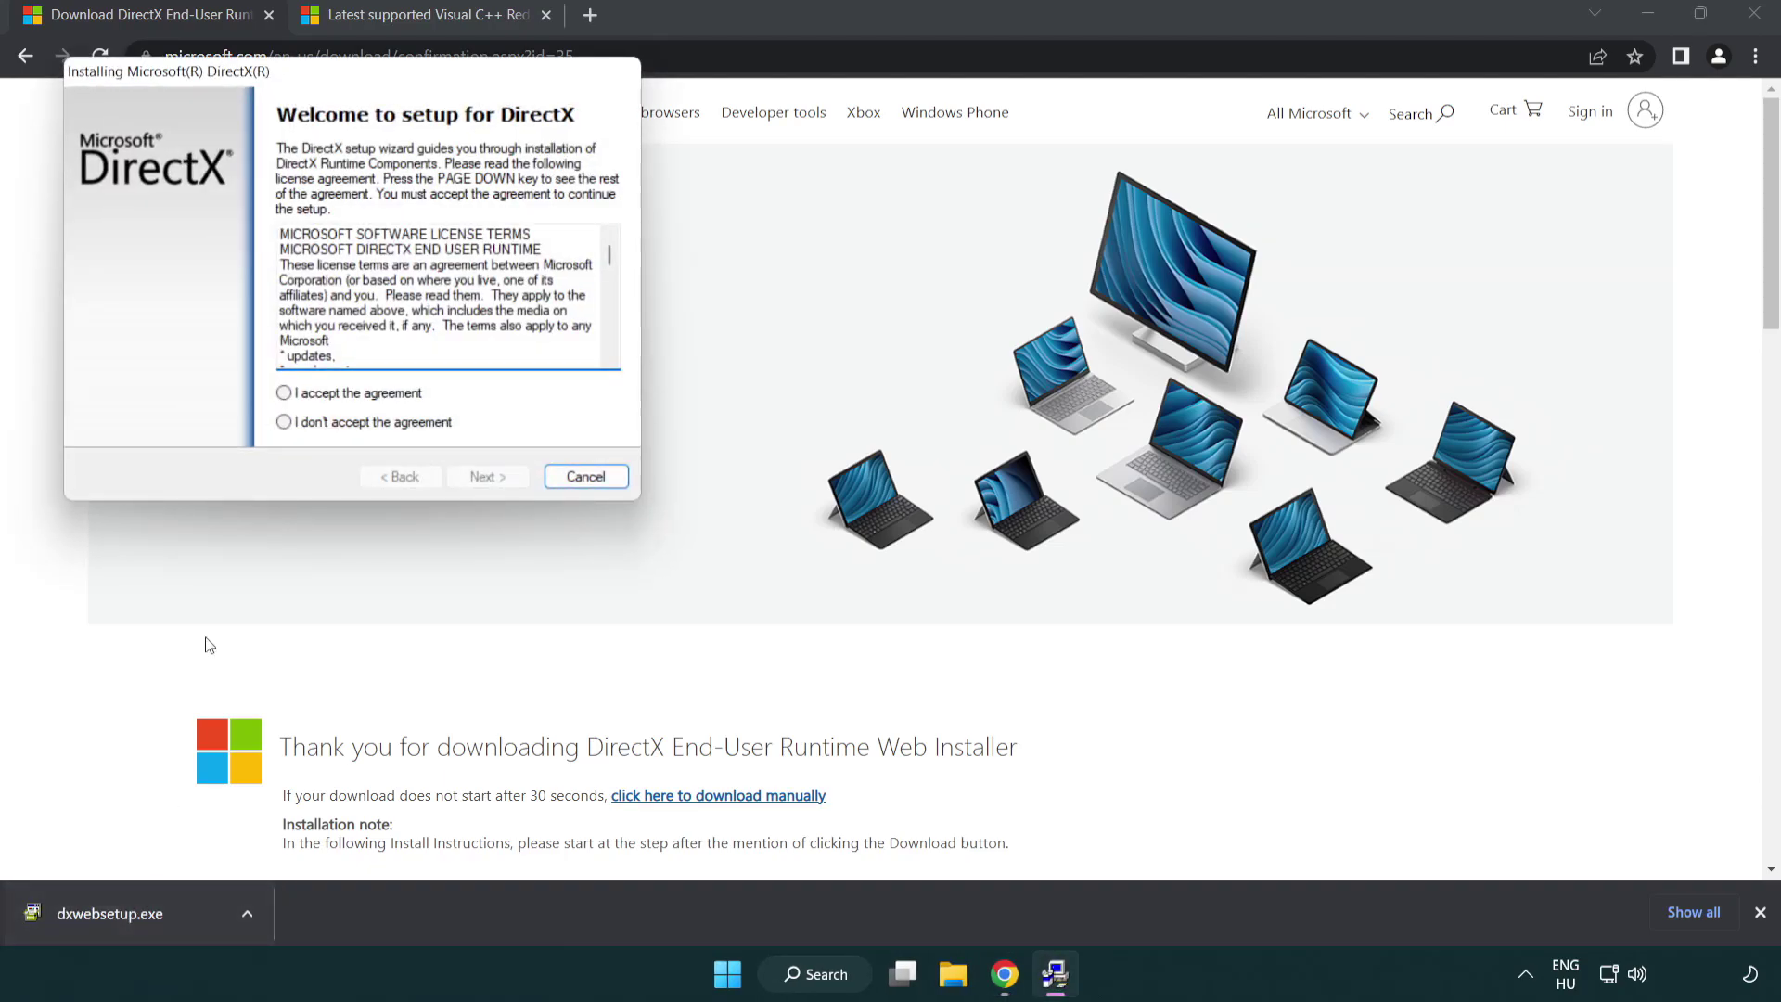
{"action": "left_click_drag", "start_coordinate": [271, 86], "coordinate": [784, 281]}
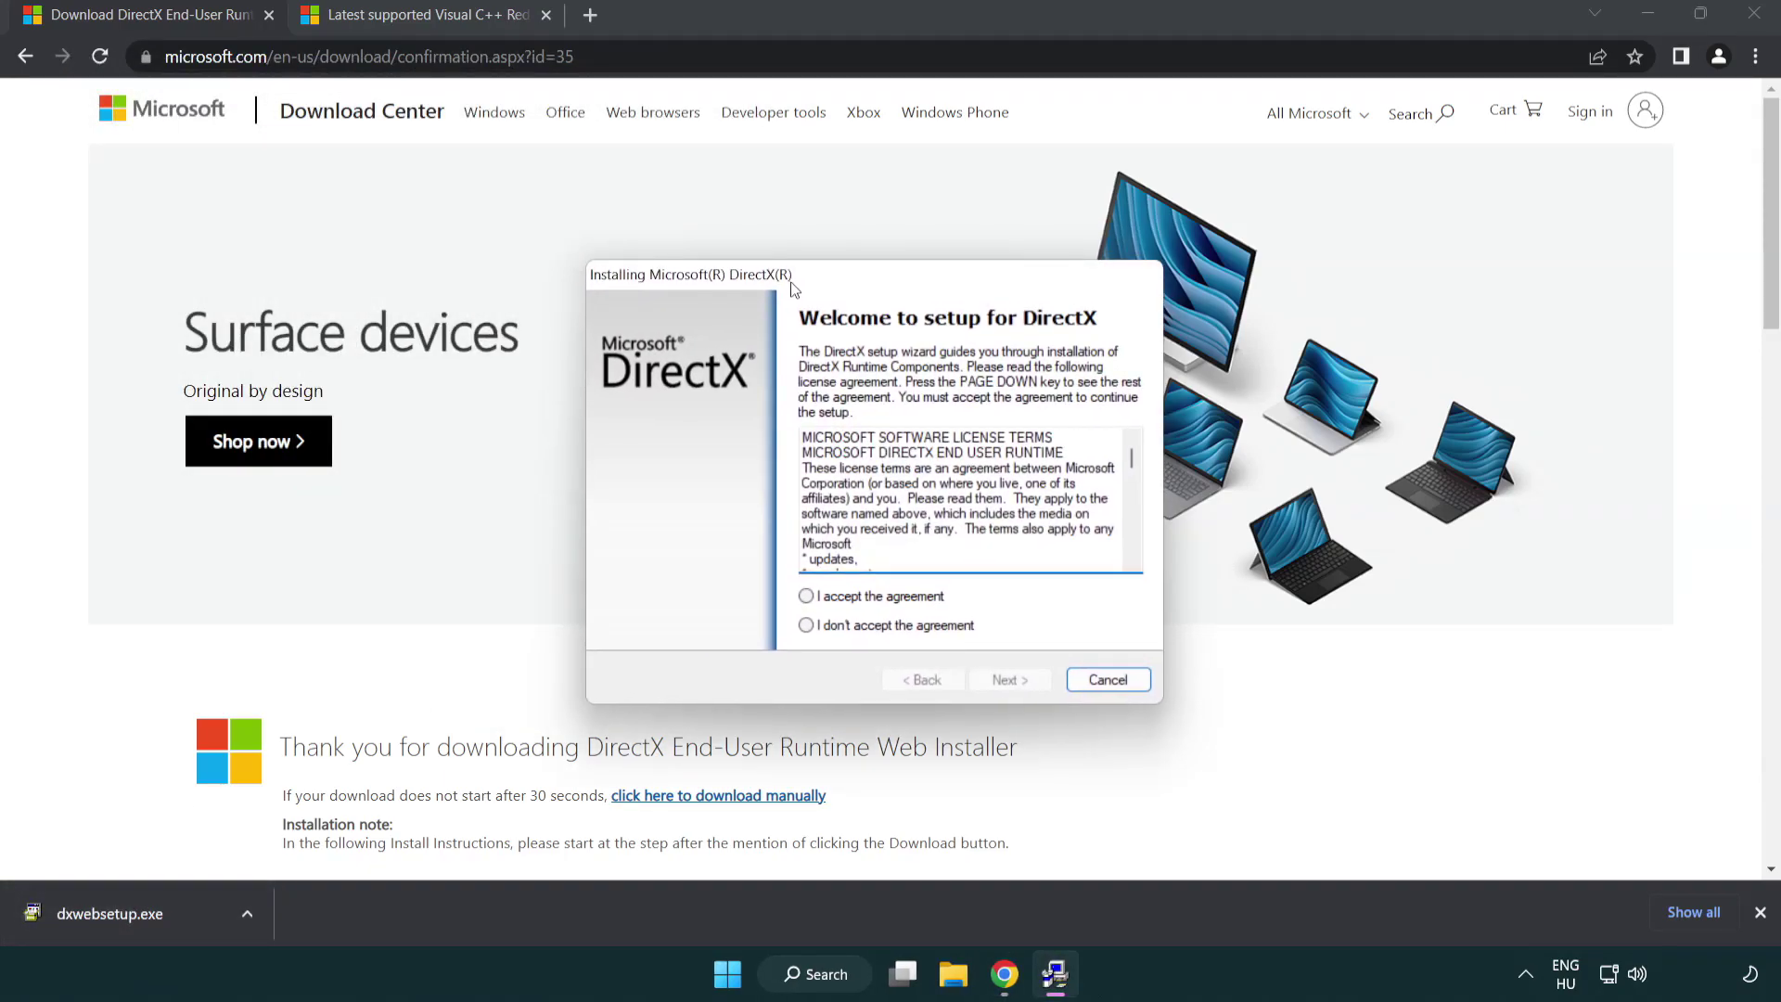
{"action": "left_click_drag", "start_coordinate": [1126, 453], "coordinate": [1079, 592]}
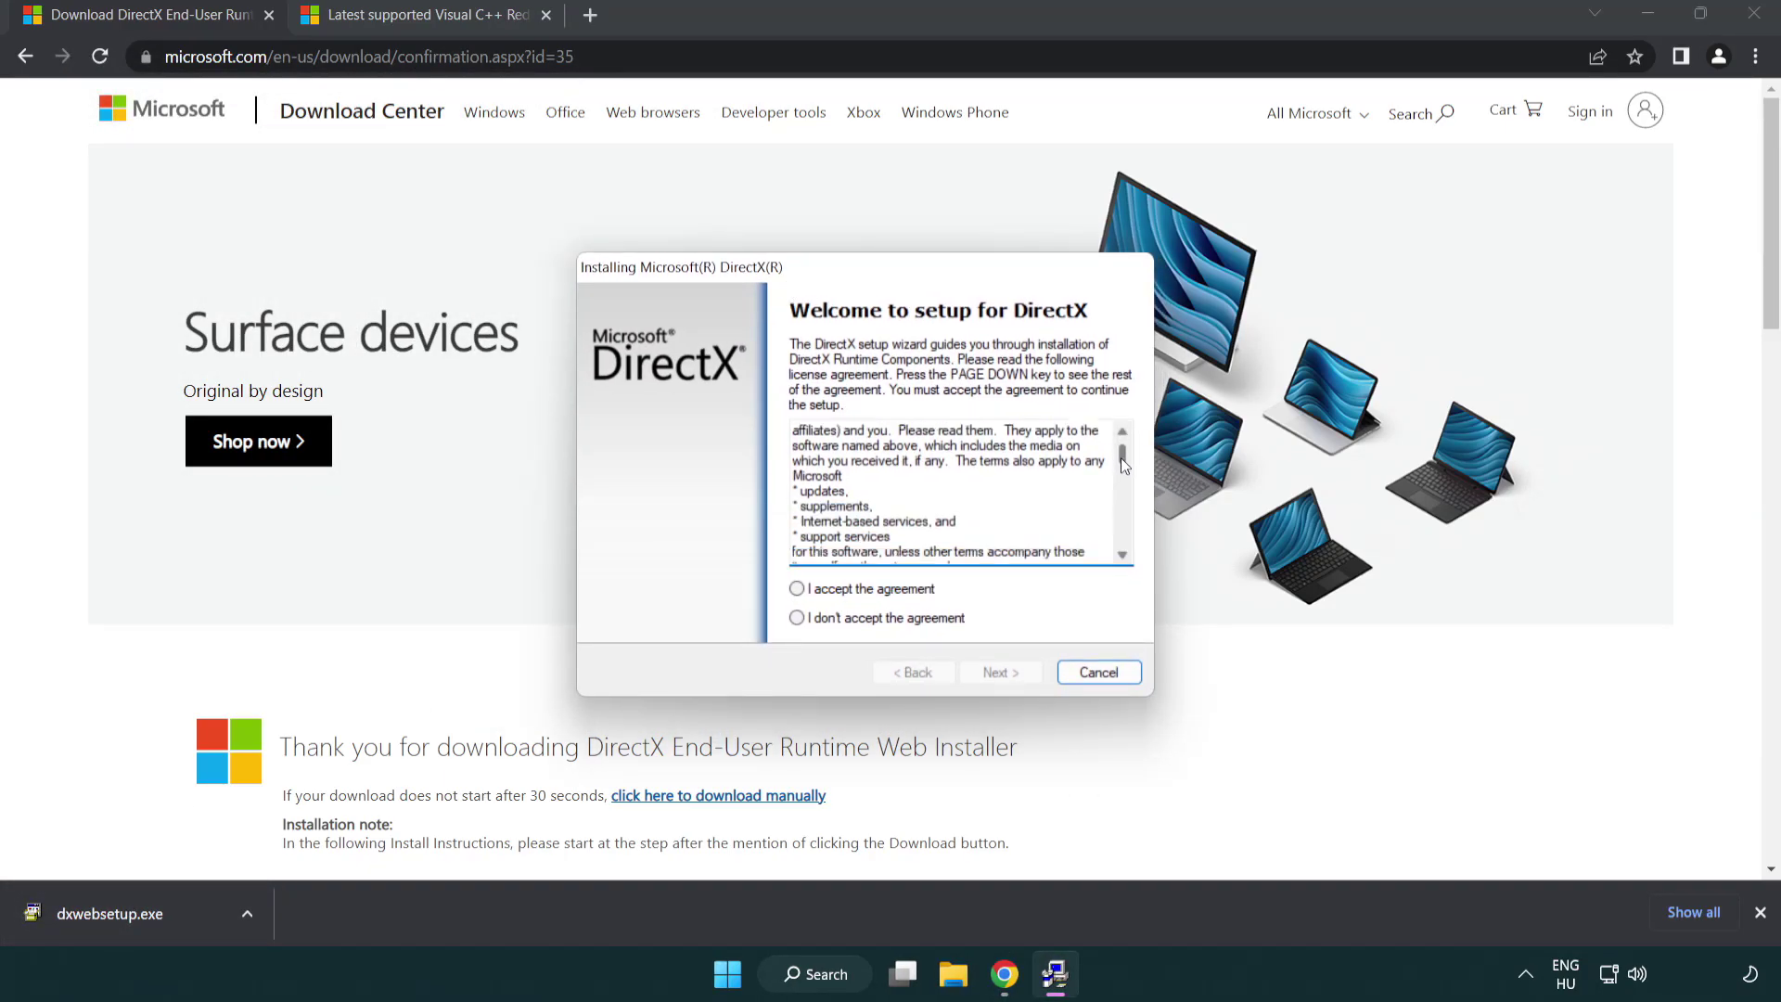
{"action": "left_click", "coordinate": [797, 589]}
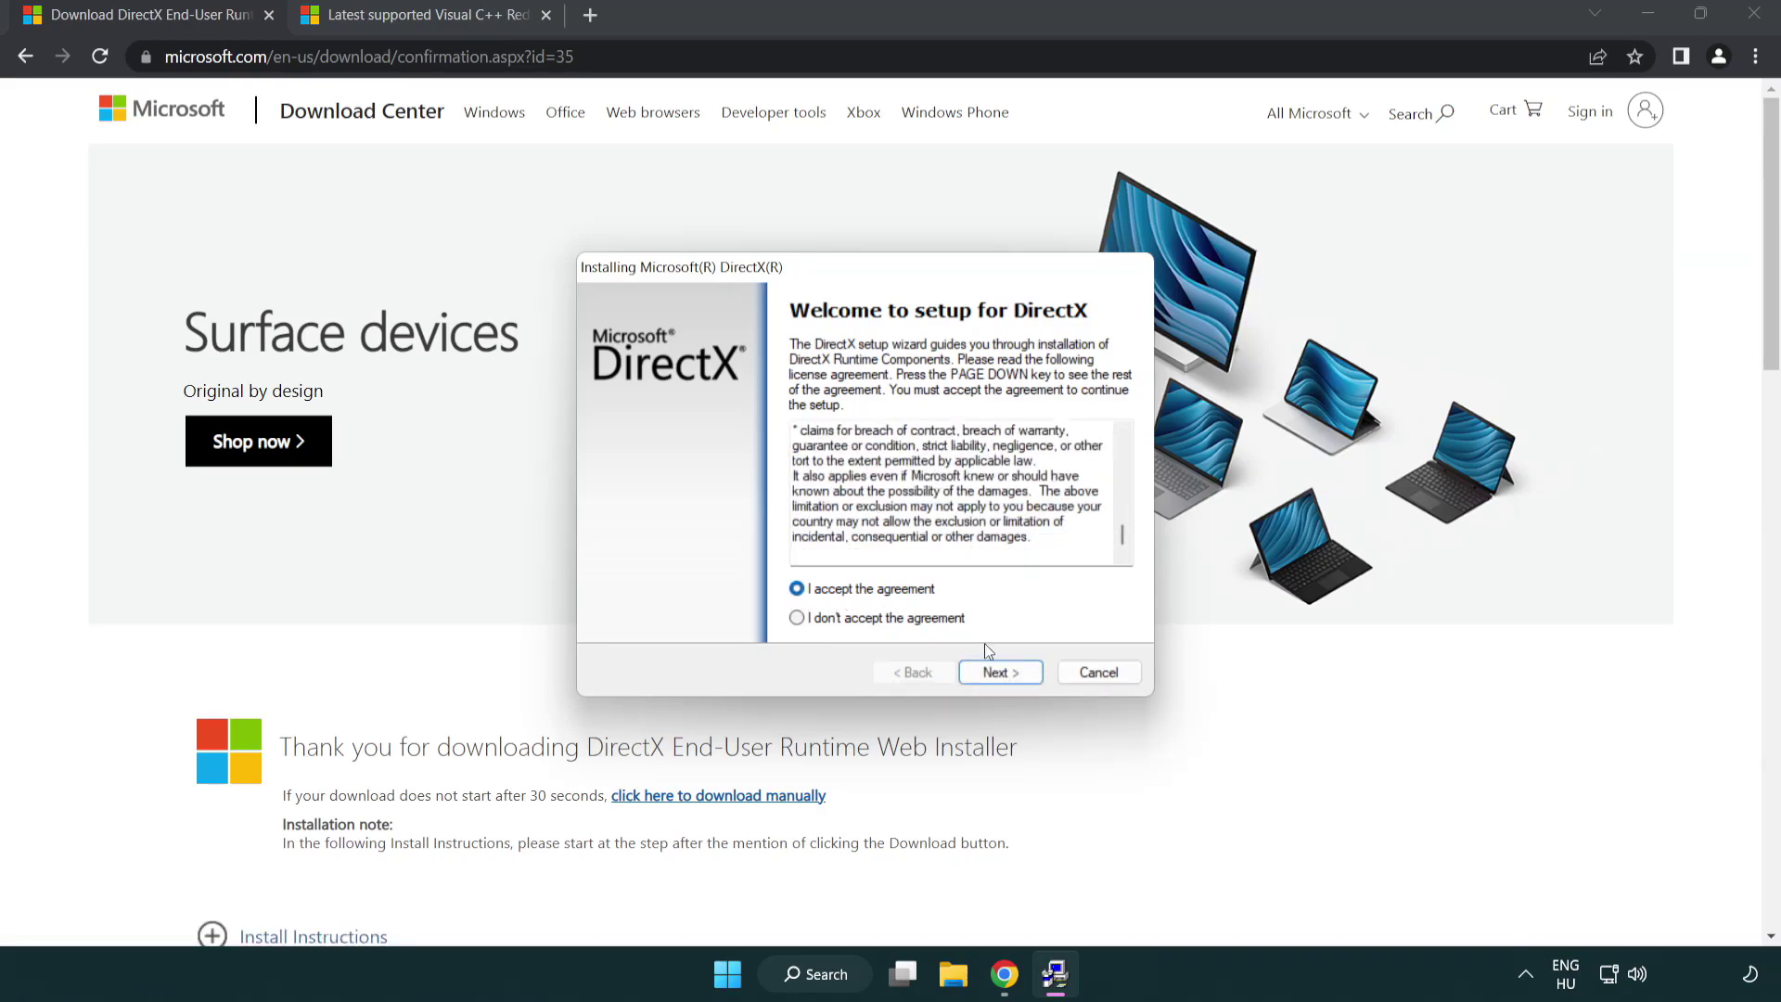
{"action": "left_click", "coordinate": [1004, 678]}
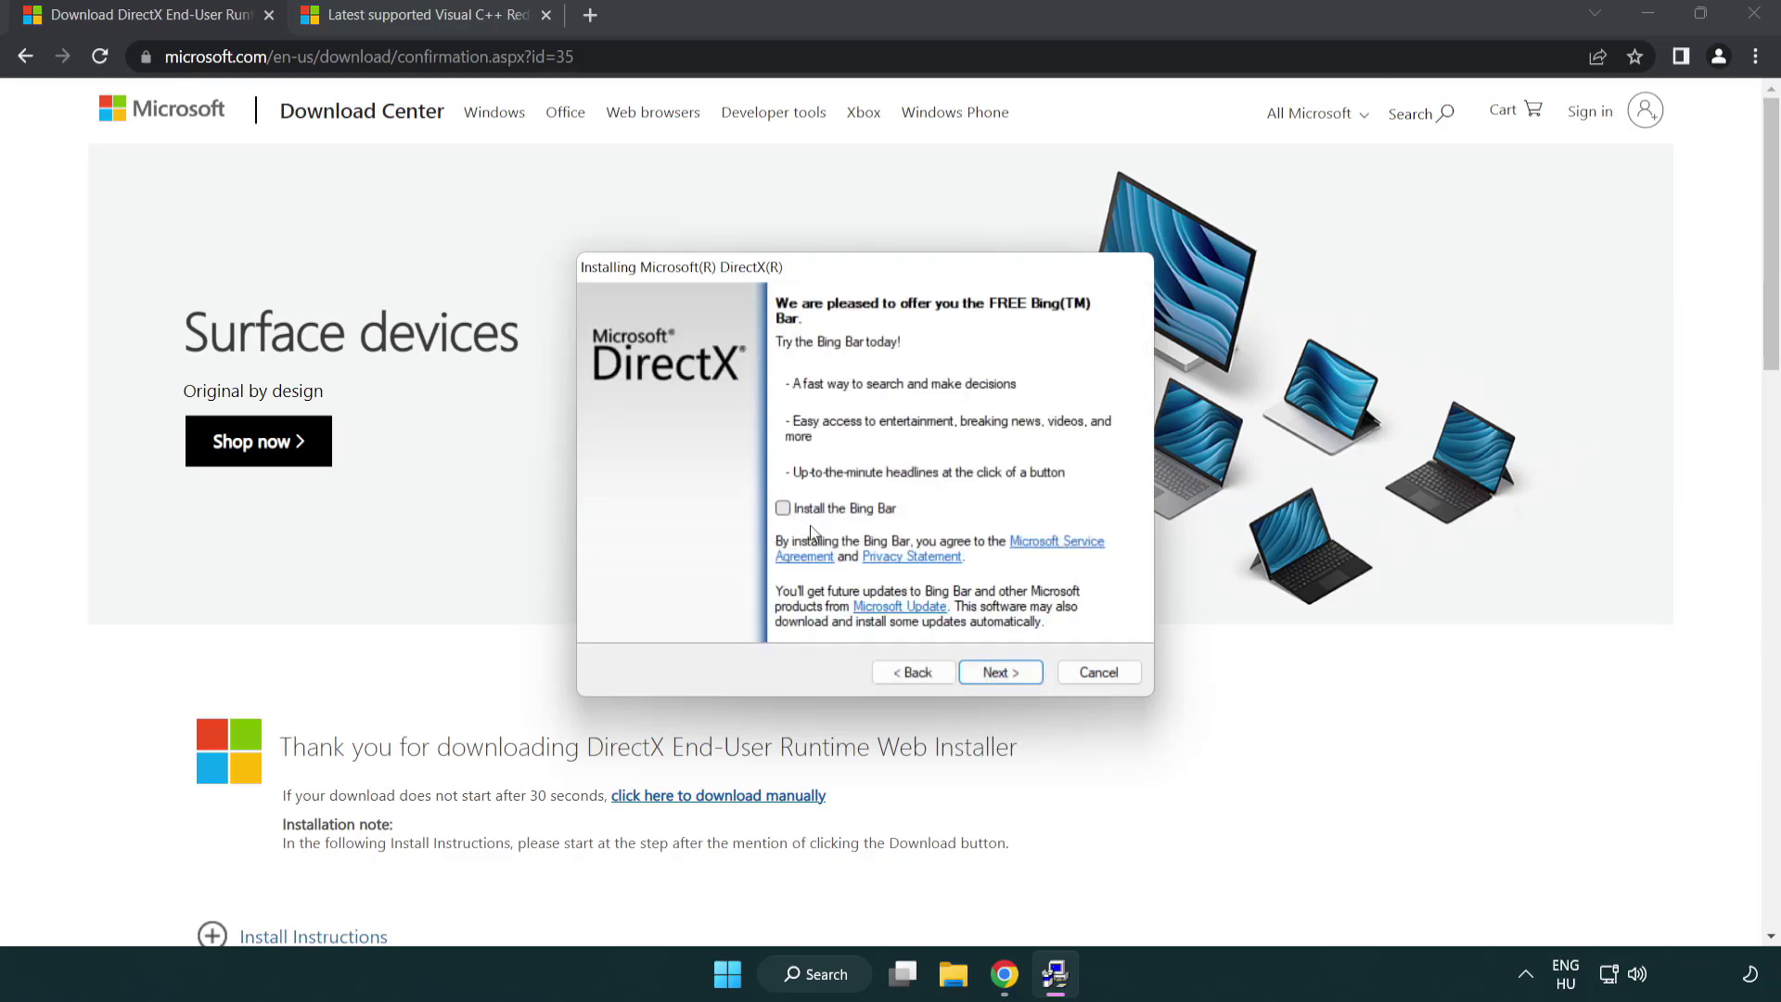
{"action": "left_click", "coordinate": [1009, 673]}
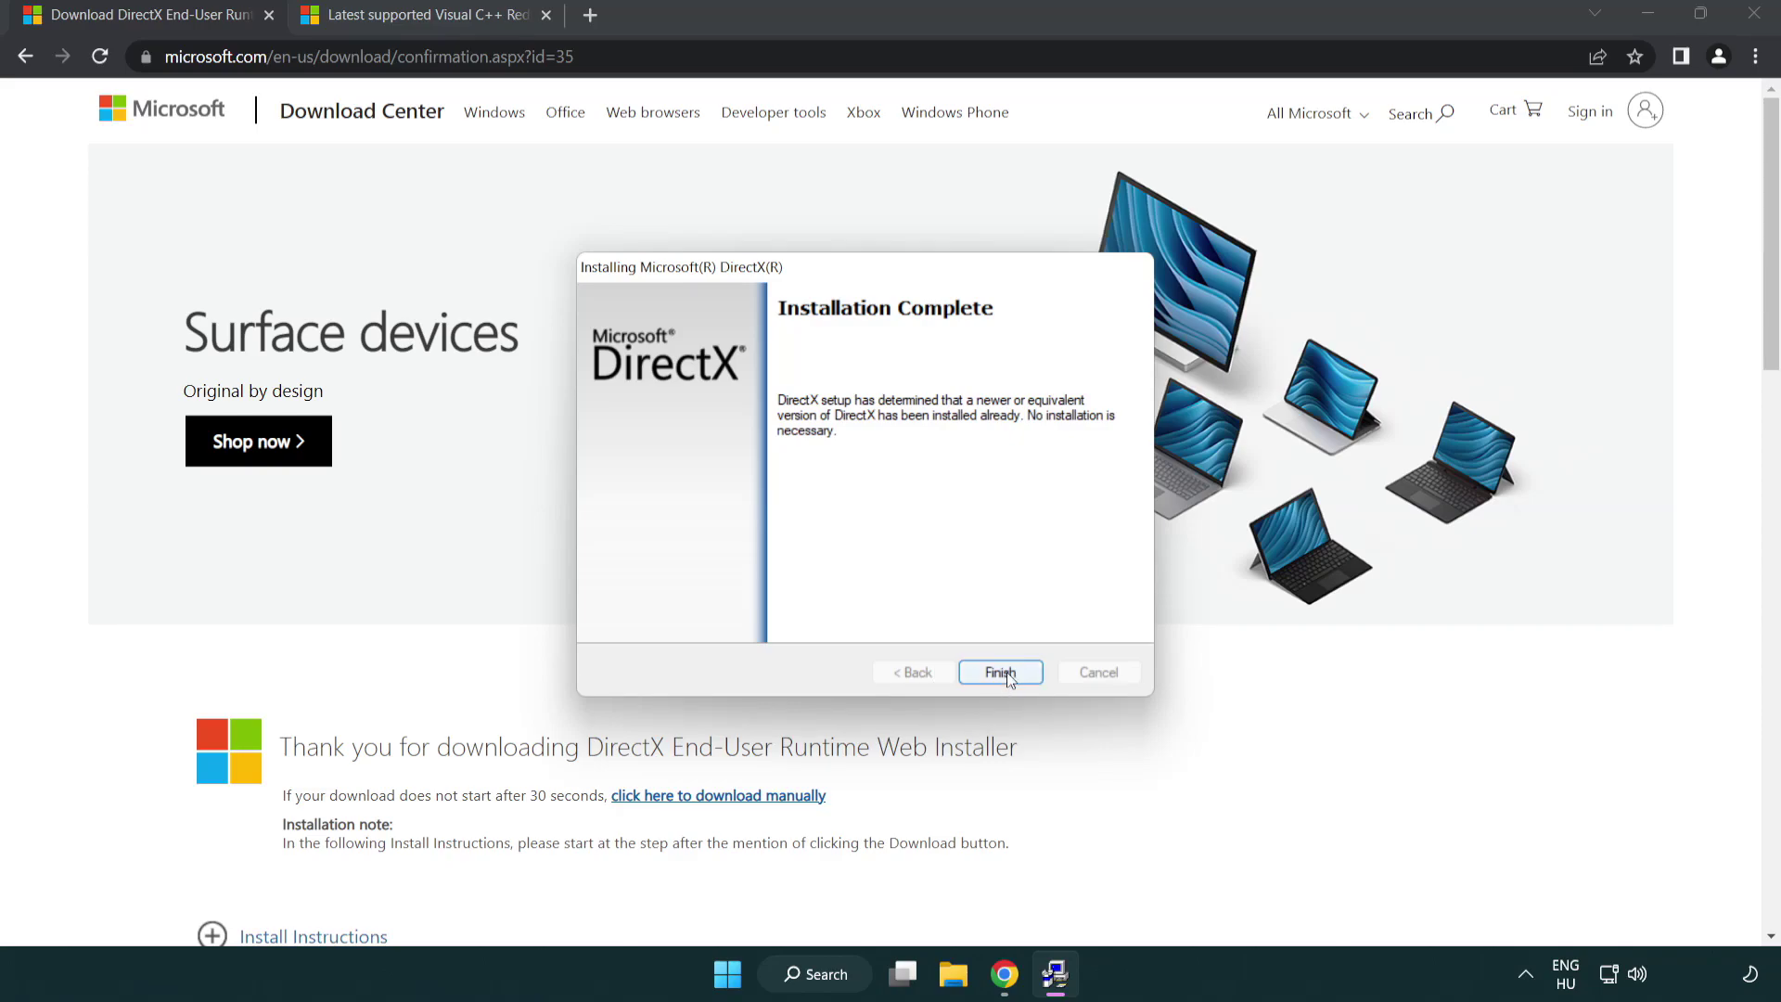
{"action": "left_click", "coordinate": [1001, 672]}
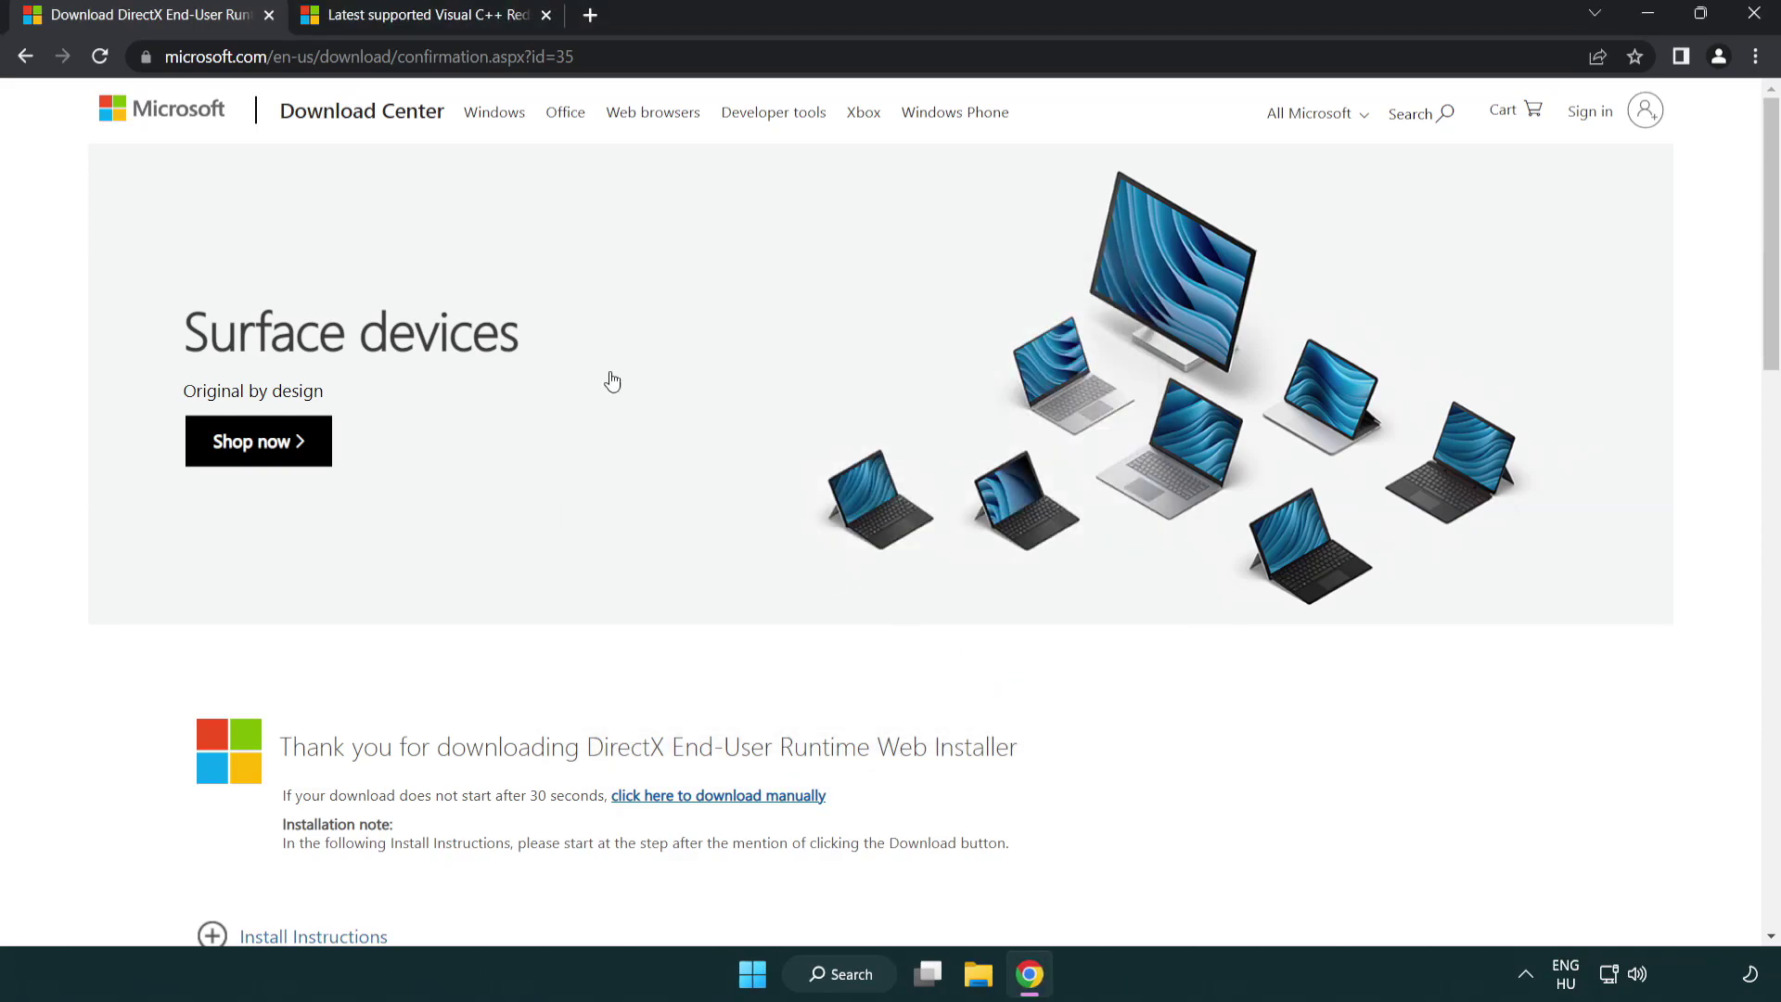
Step: Close the DirectX tab and scroll to the Visual C++ Redistributable download table
{"action": "left_click", "coordinate": [269, 16]}
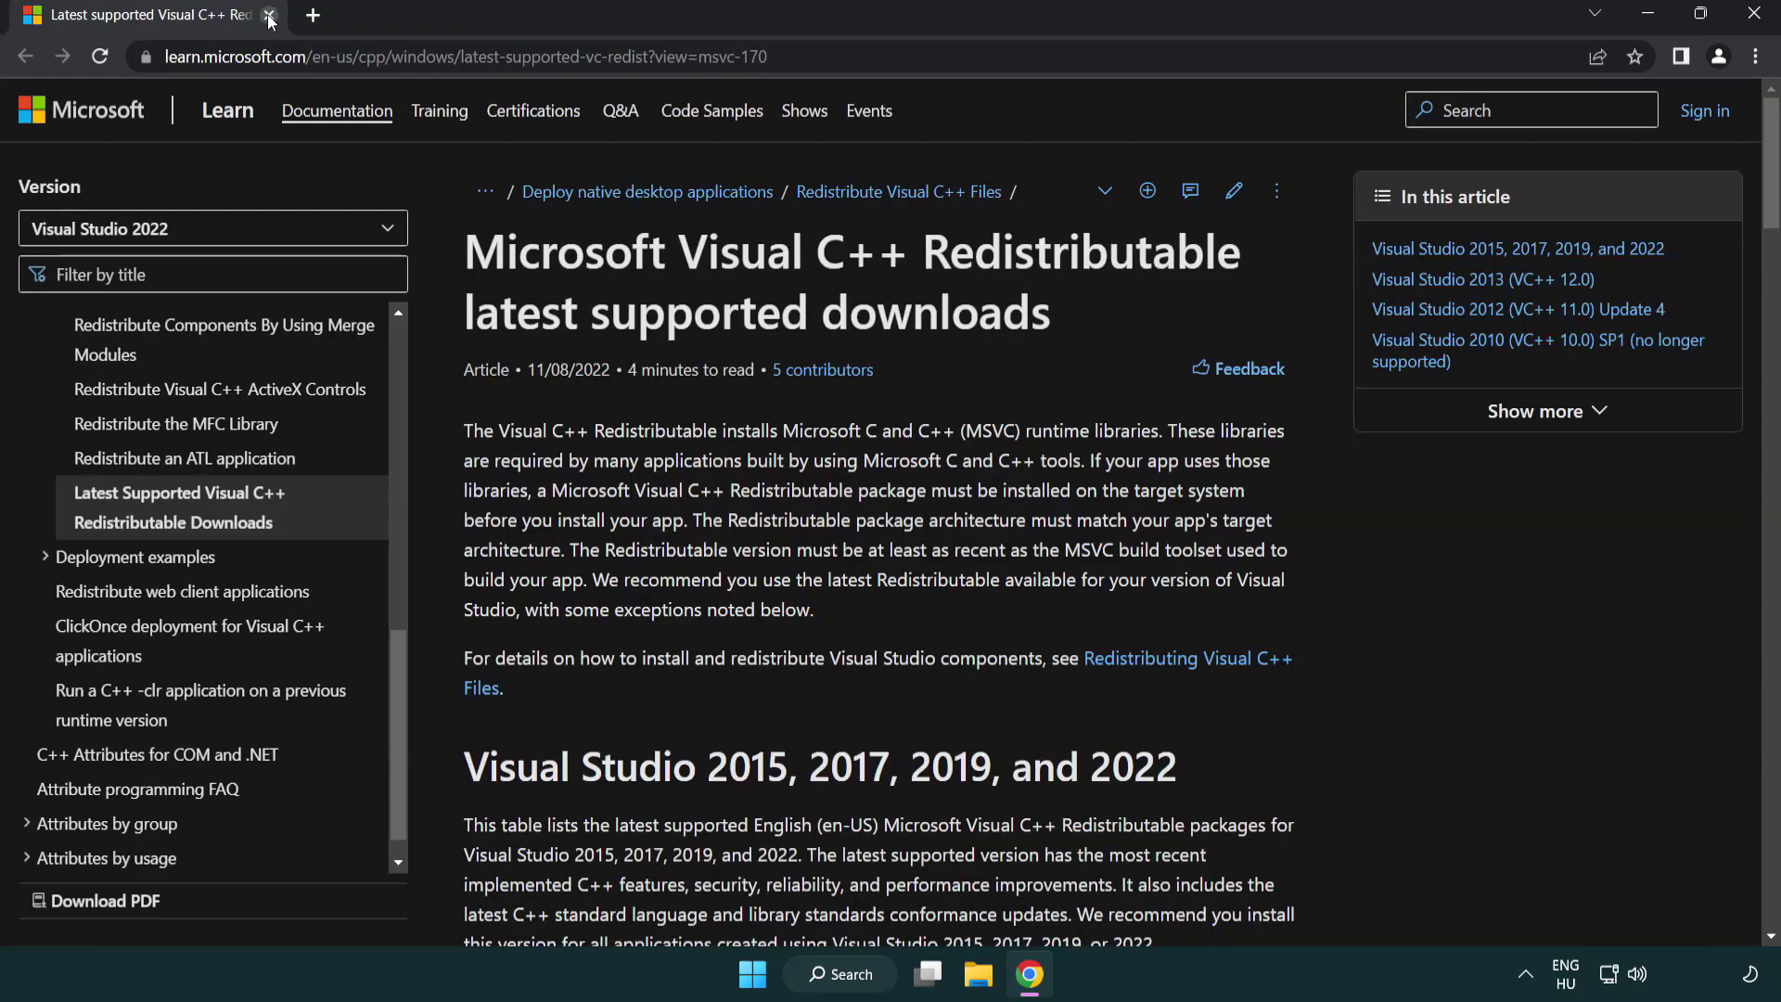
{"action": "left_click", "coordinate": [885, 57]}
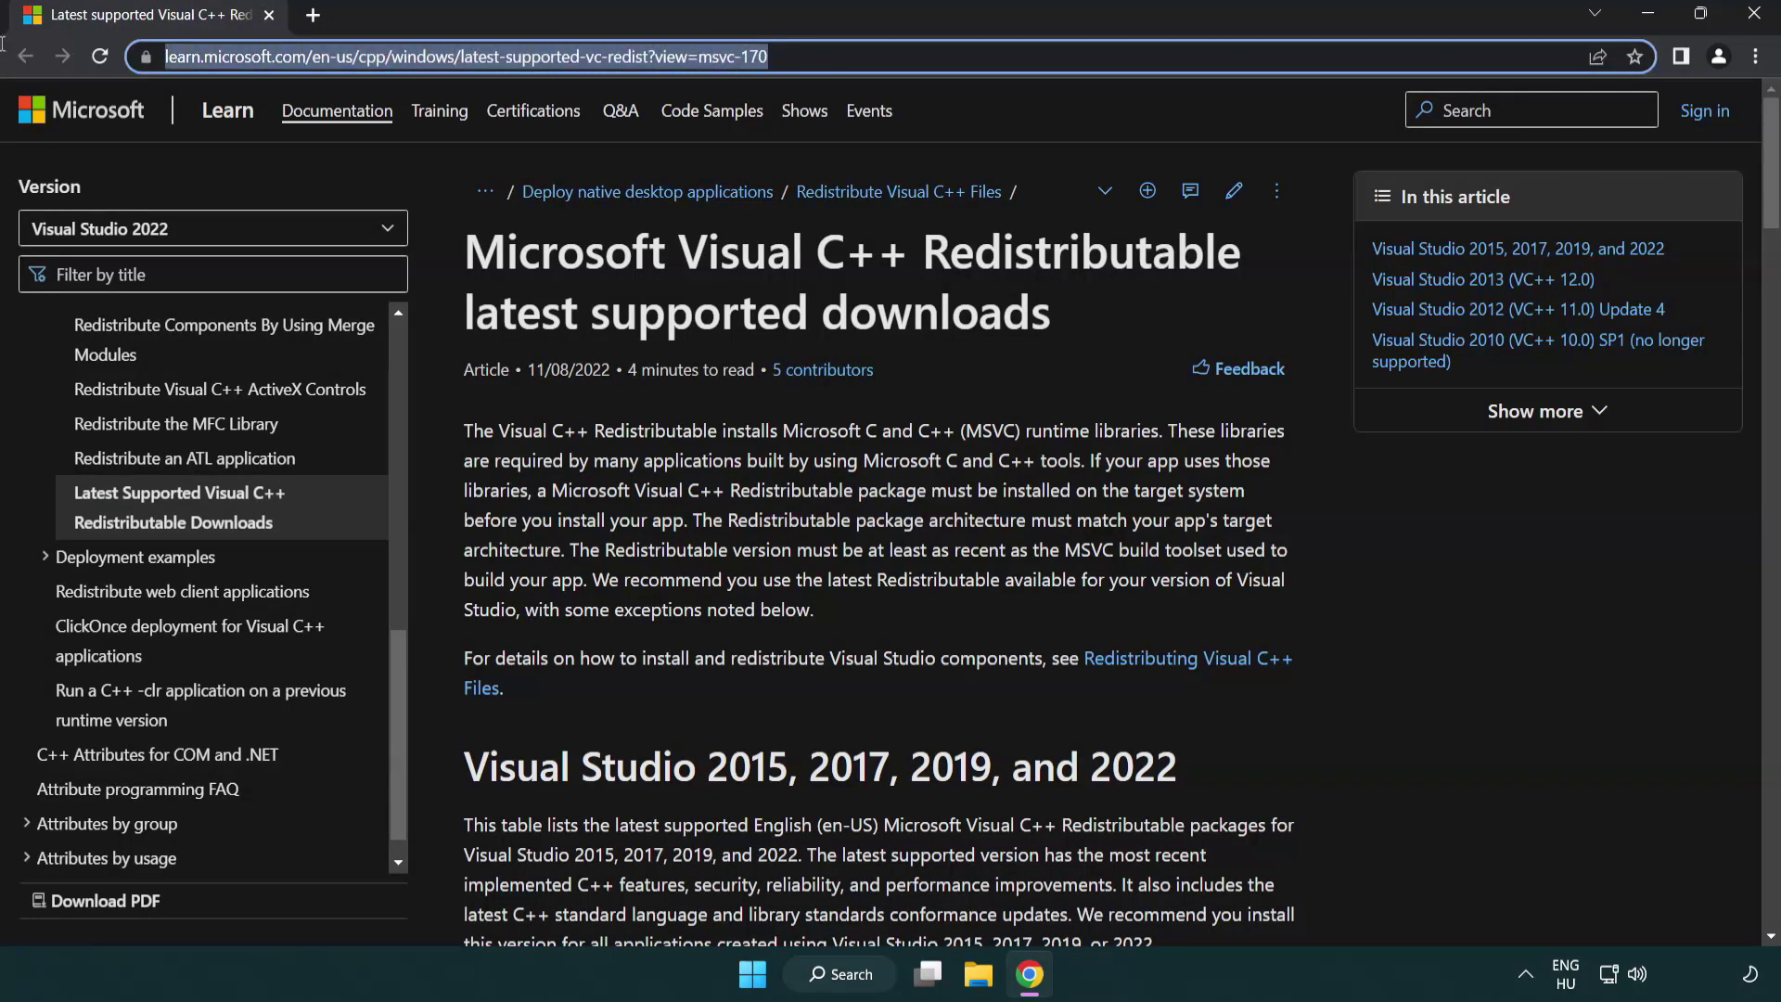
{"action": "left_click", "coordinate": [919, 312]}
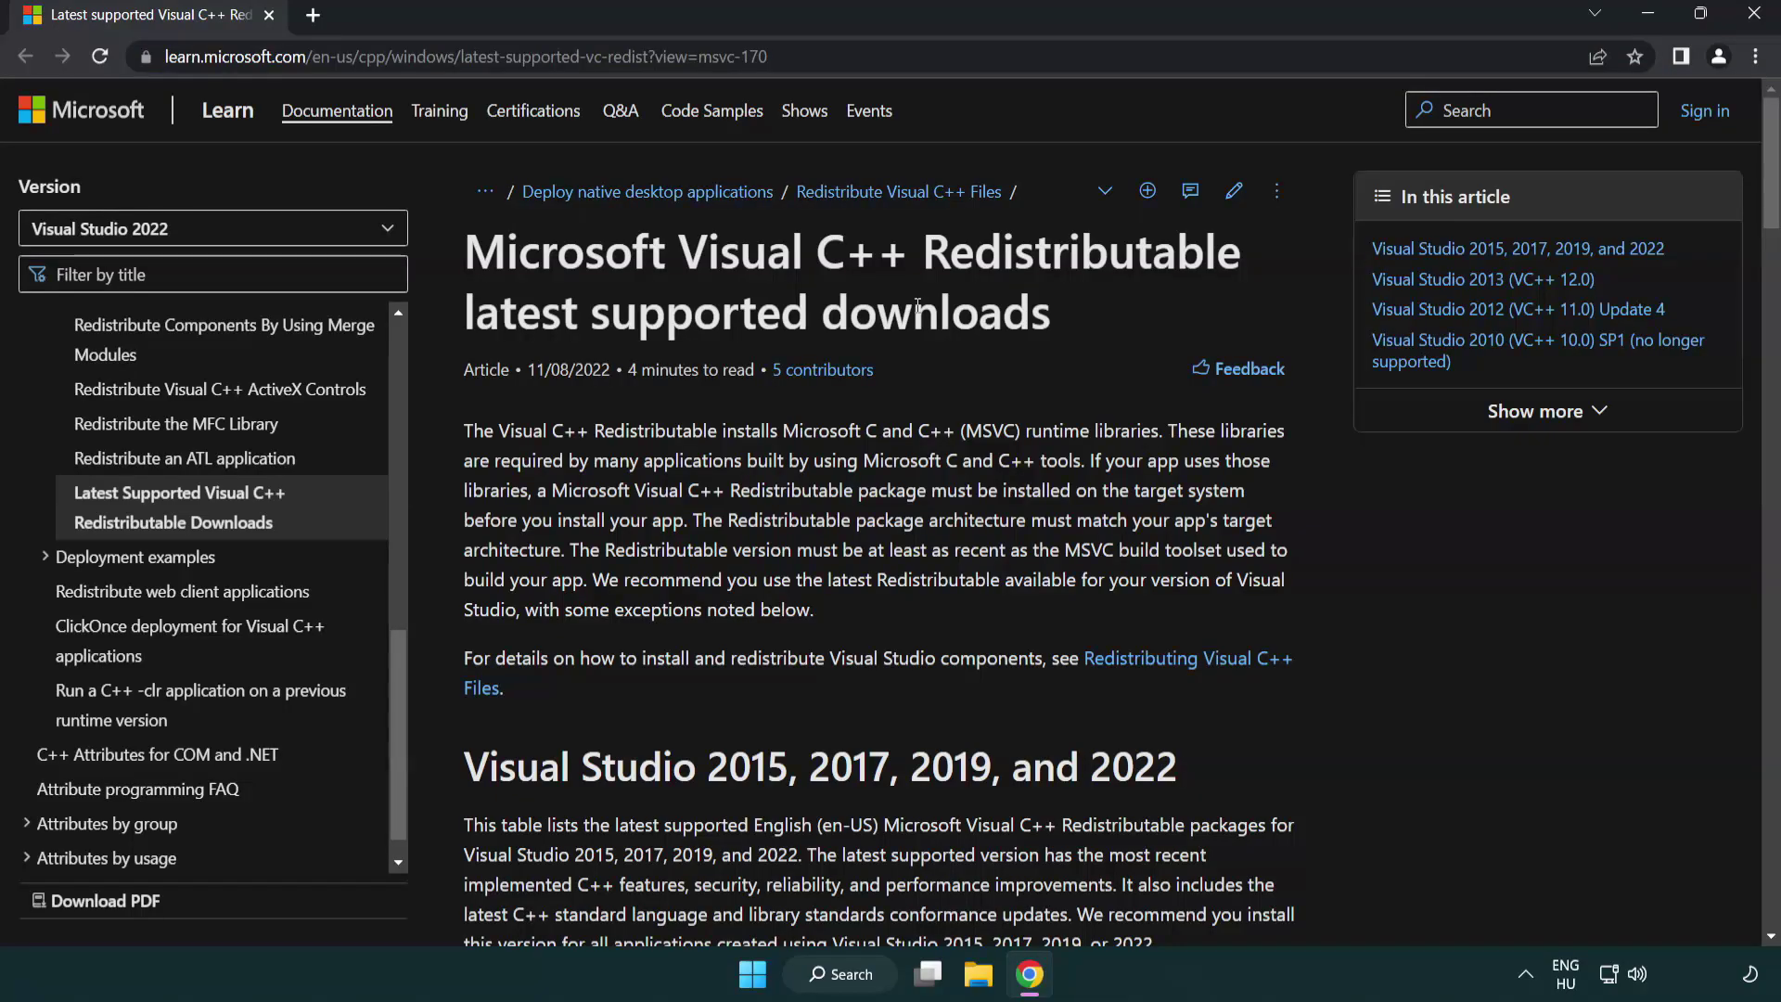
{"action": "scroll", "coordinate": [919, 312], "scroll_direction": "down", "scroll_amount": 3}
{"action": "scroll", "coordinate": [918, 312], "scroll_direction": "down", "scroll_amount": 1}
{"action": "scroll", "coordinate": [919, 312], "scroll_direction": "down", "scroll_amount": 1}
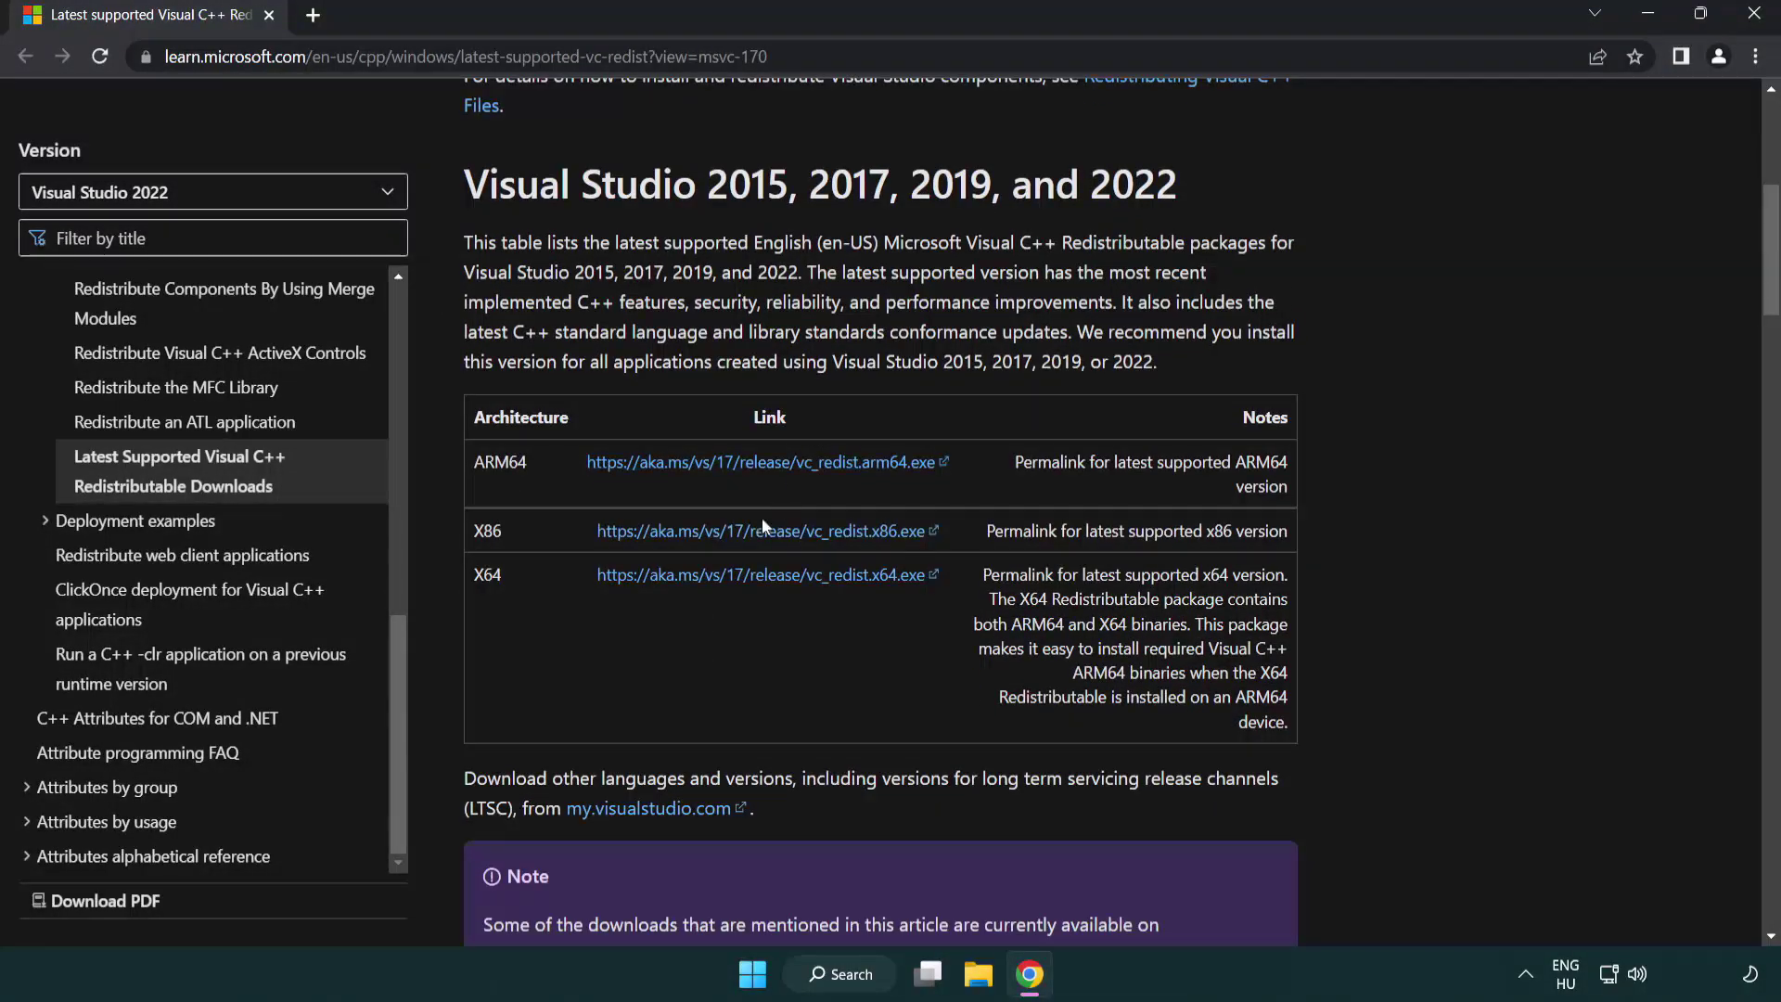
Step: Download the ARM64, x86 and x64 redistributables and launch VC_redist.arm64.exe
{"action": "left_click", "coordinate": [688, 463]}
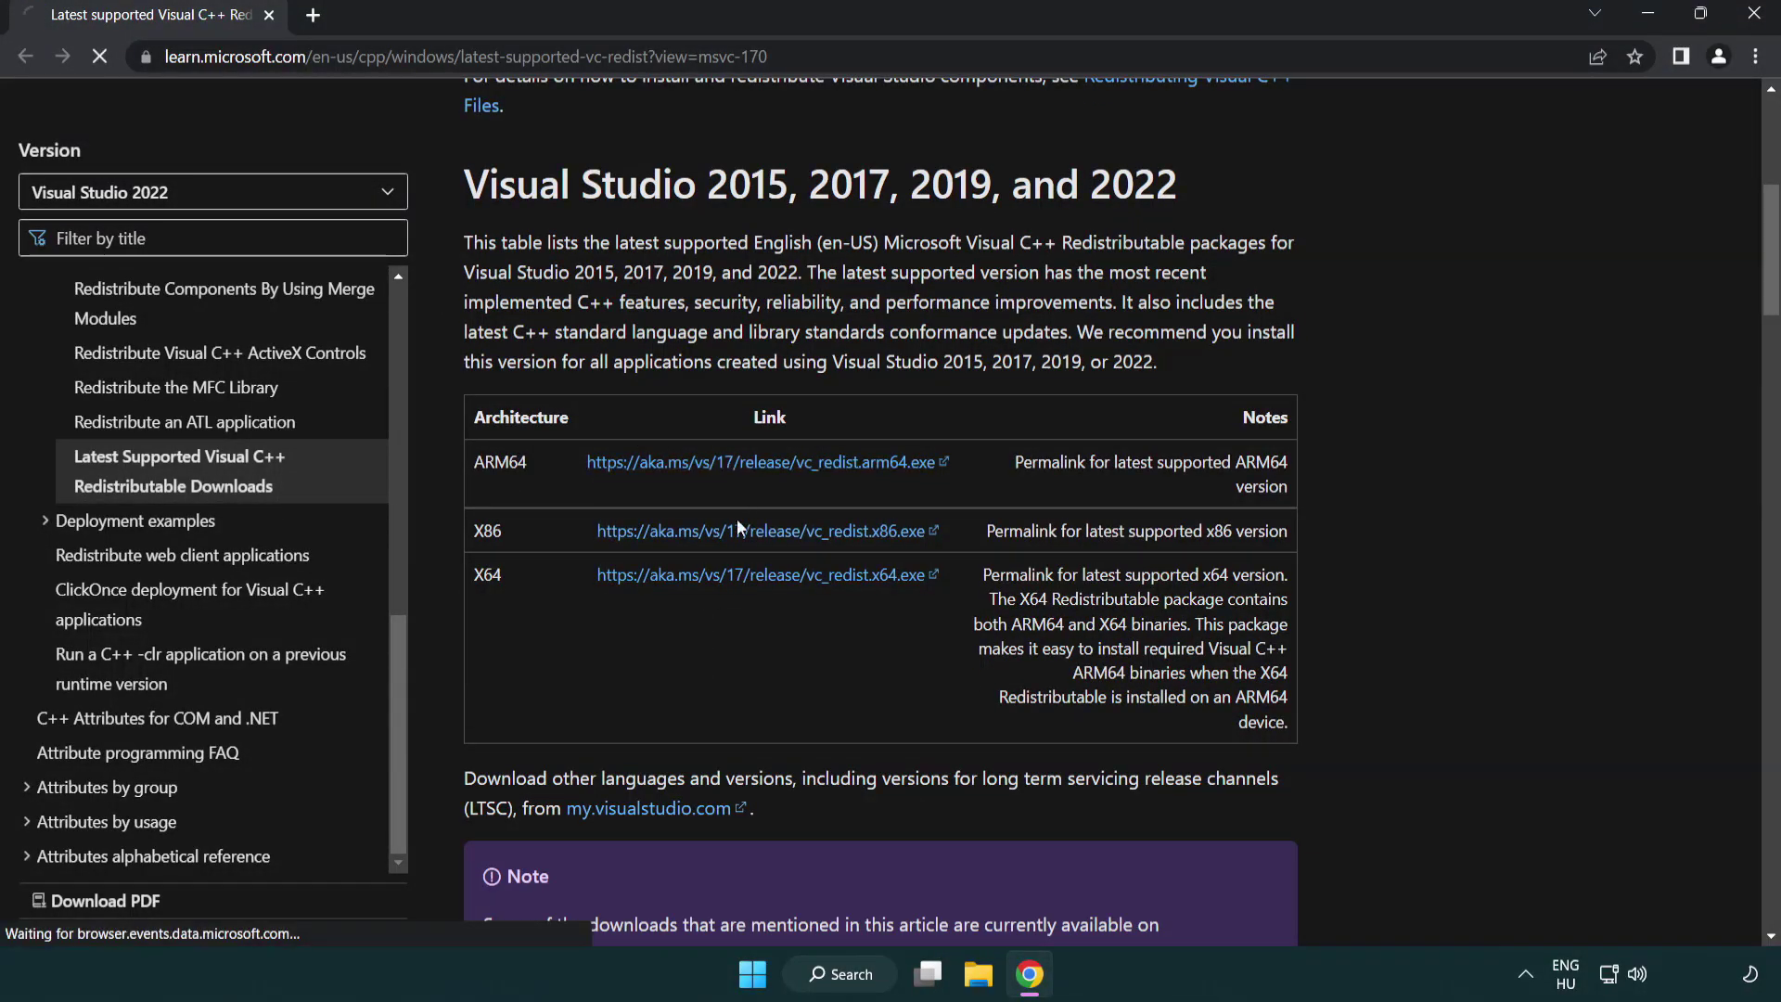
{"action": "left_click", "coordinate": [739, 536]}
{"action": "left_click", "coordinate": [742, 577]}
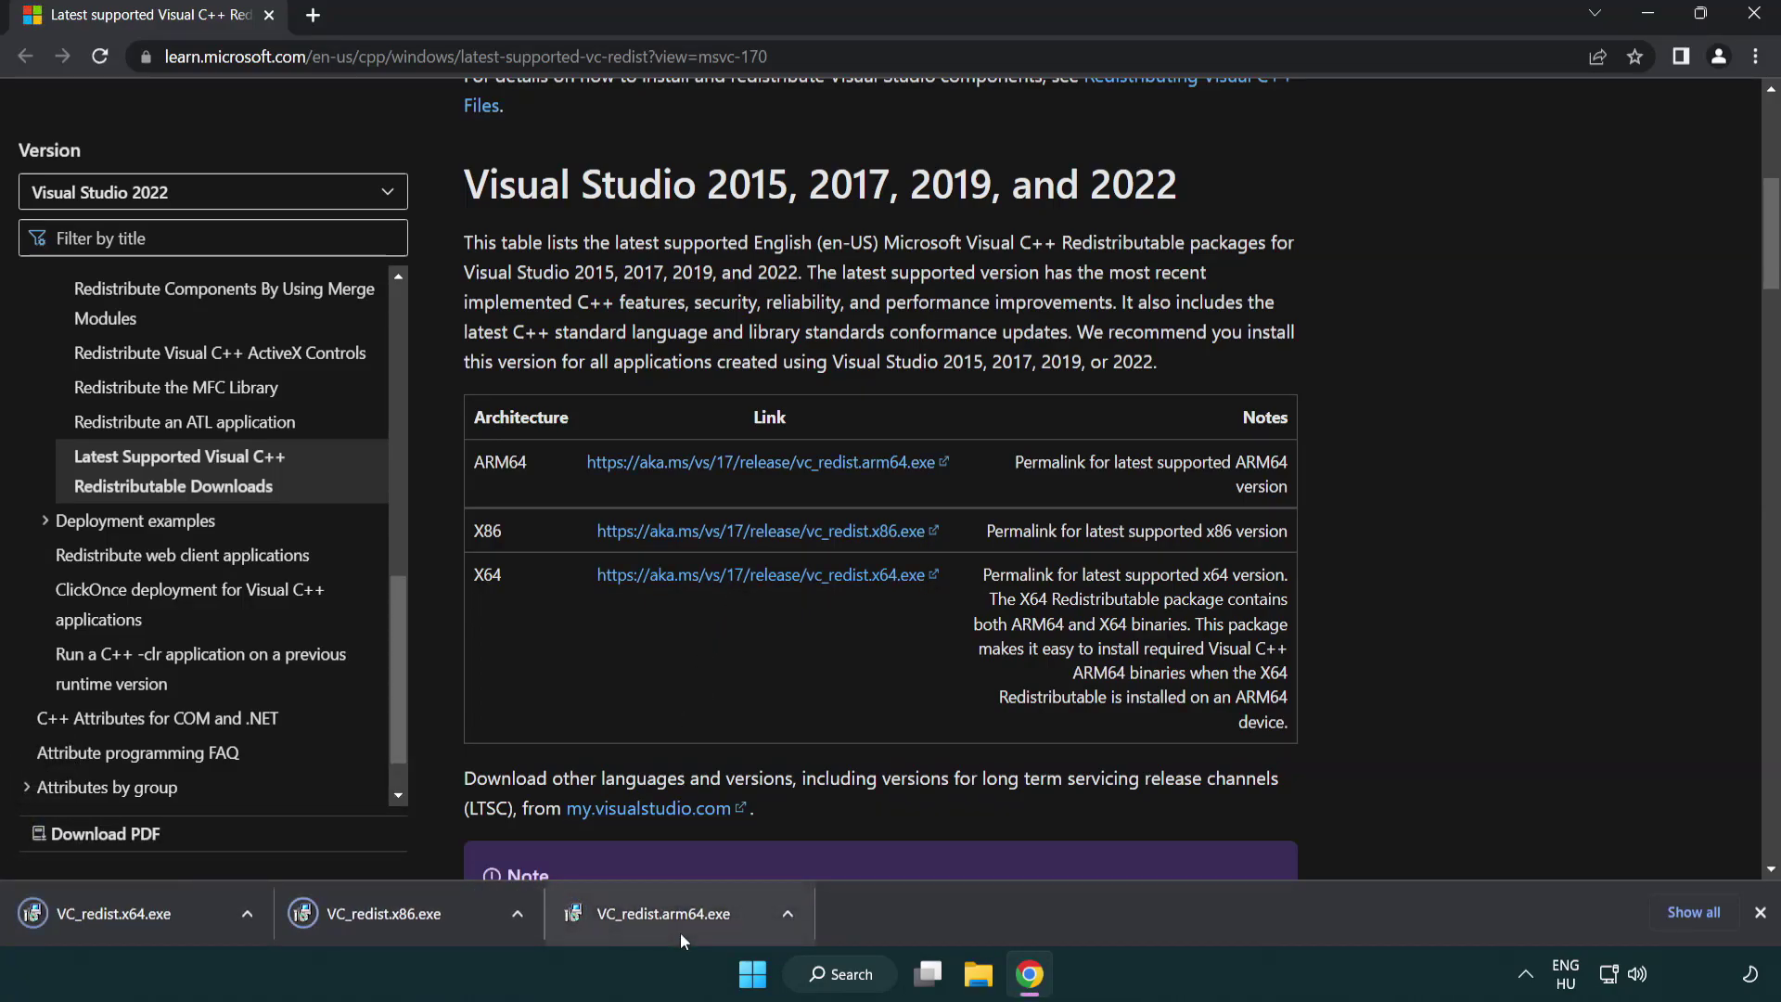
{"action": "left_click", "coordinate": [681, 930]}
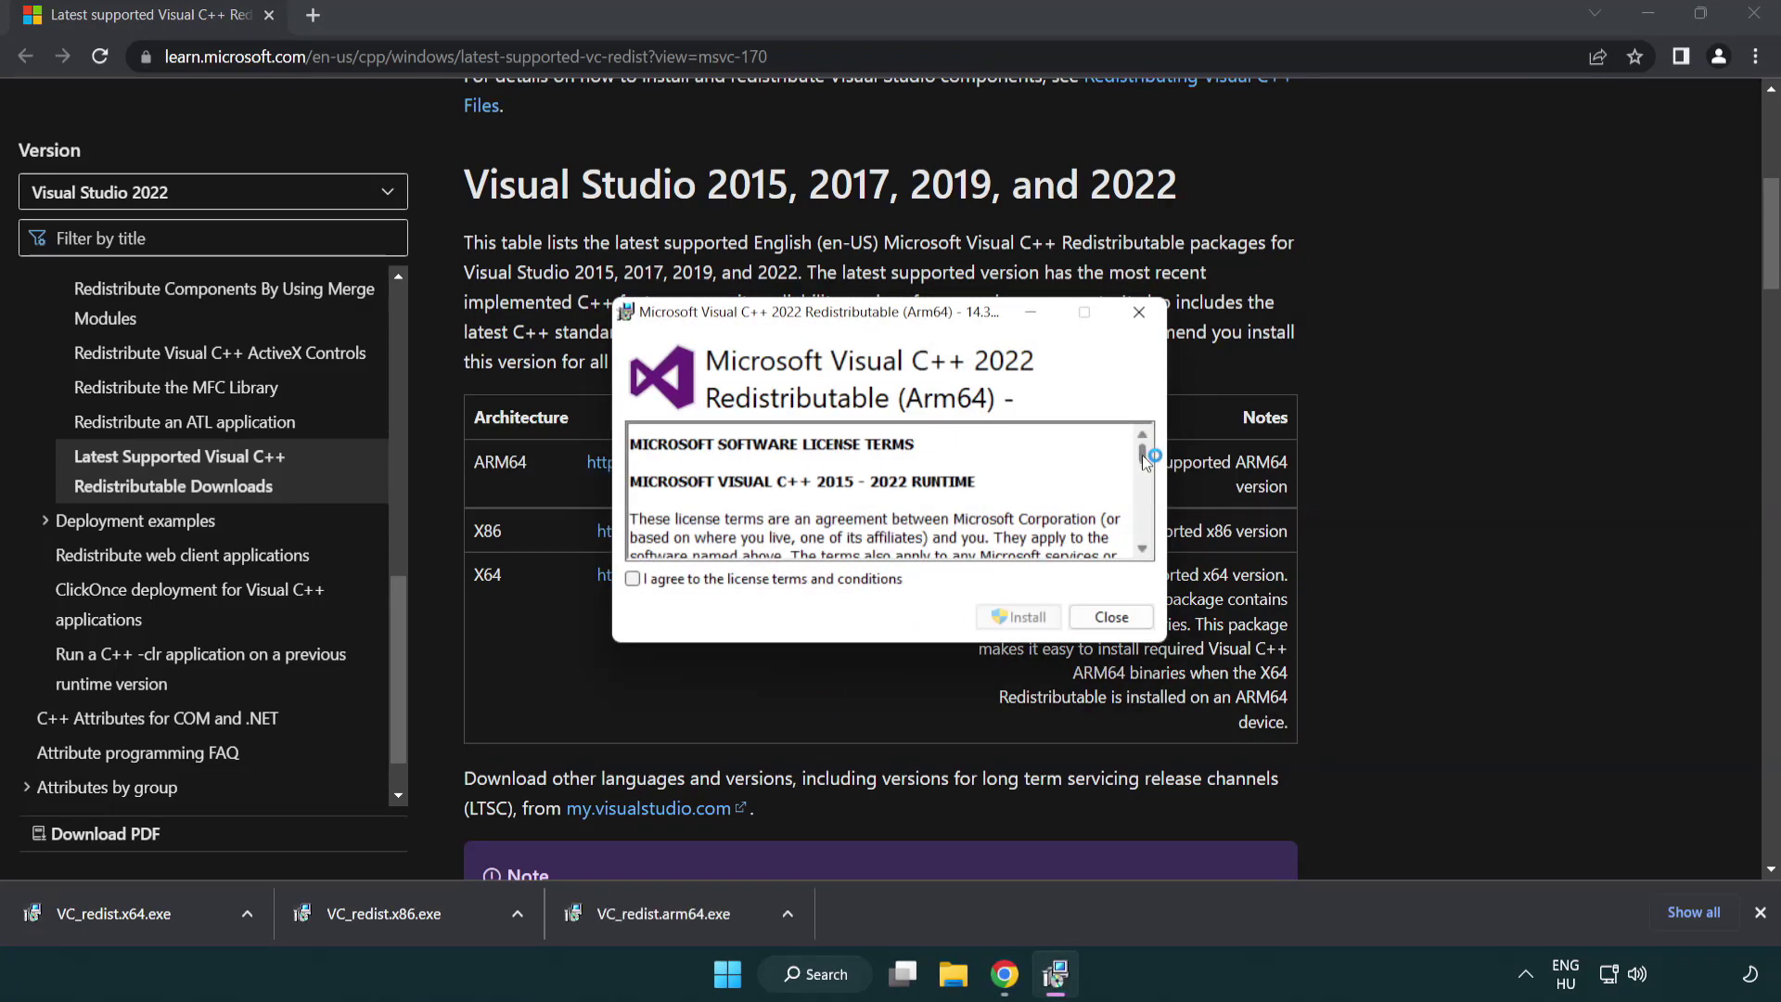
Step: Accept the license and attempt the ARM64 install, dismissing it after it fails
{"action": "left_click_drag", "start_coordinate": [1143, 455], "coordinate": [1142, 543]}
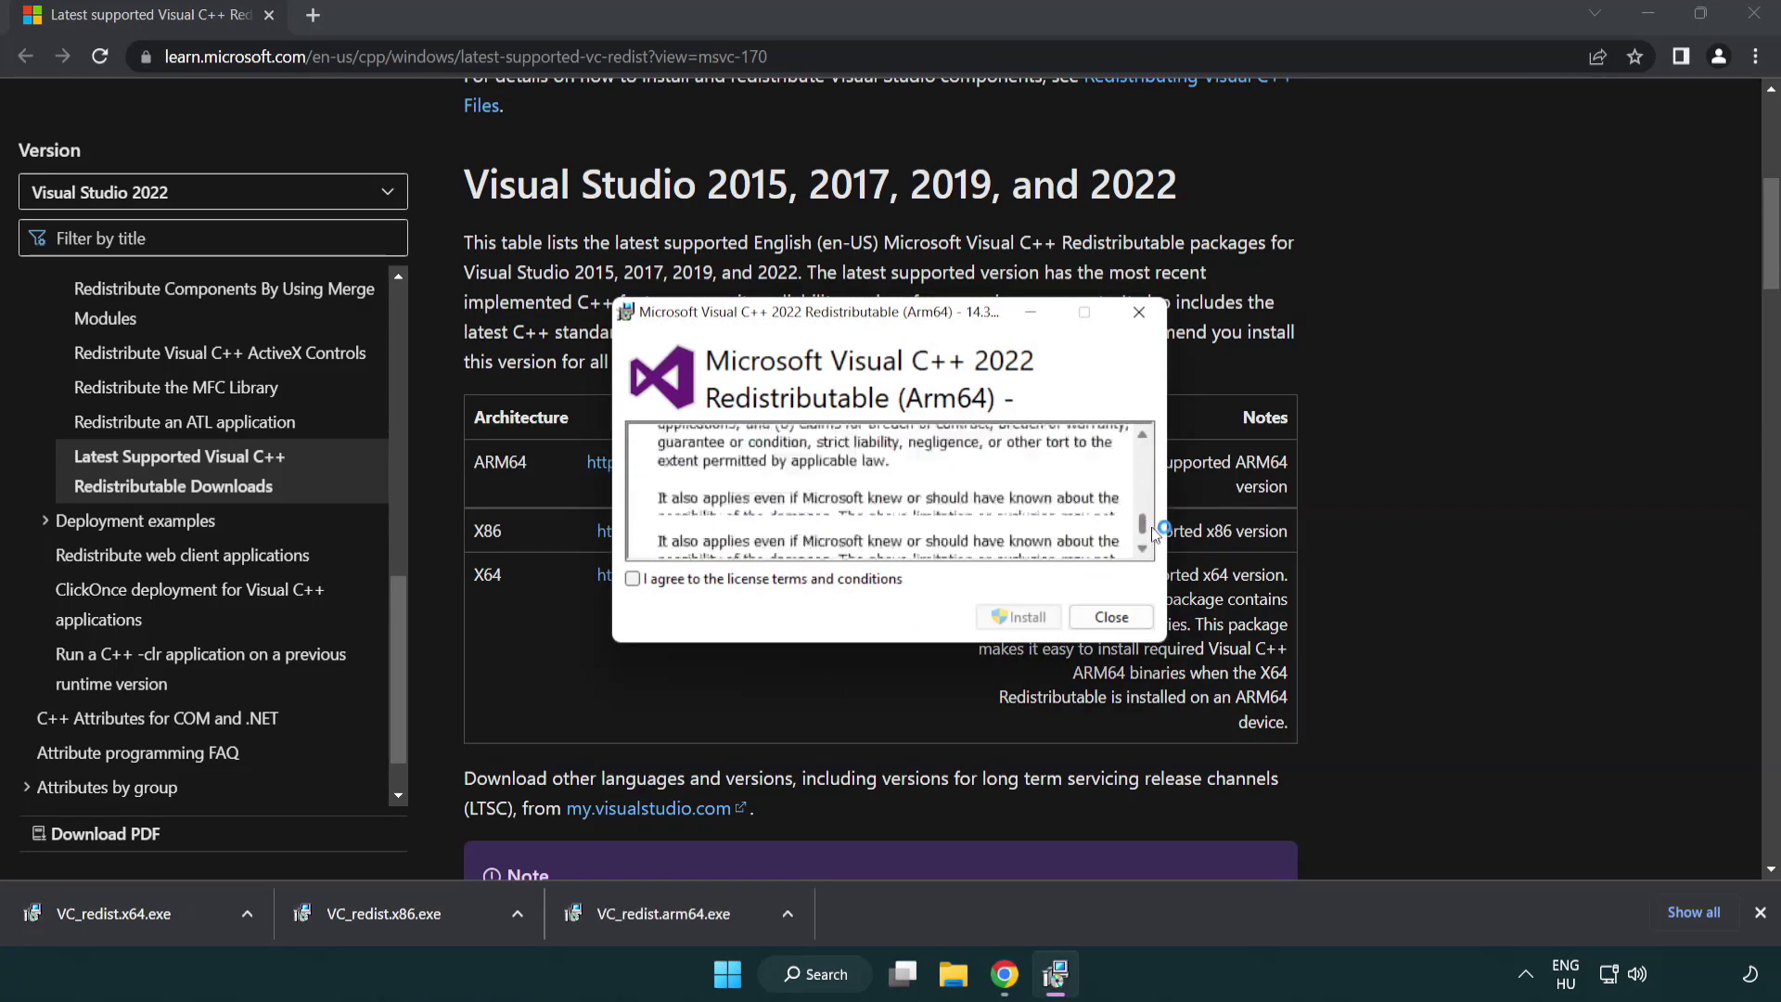
{"action": "left_click", "coordinate": [638, 580]}
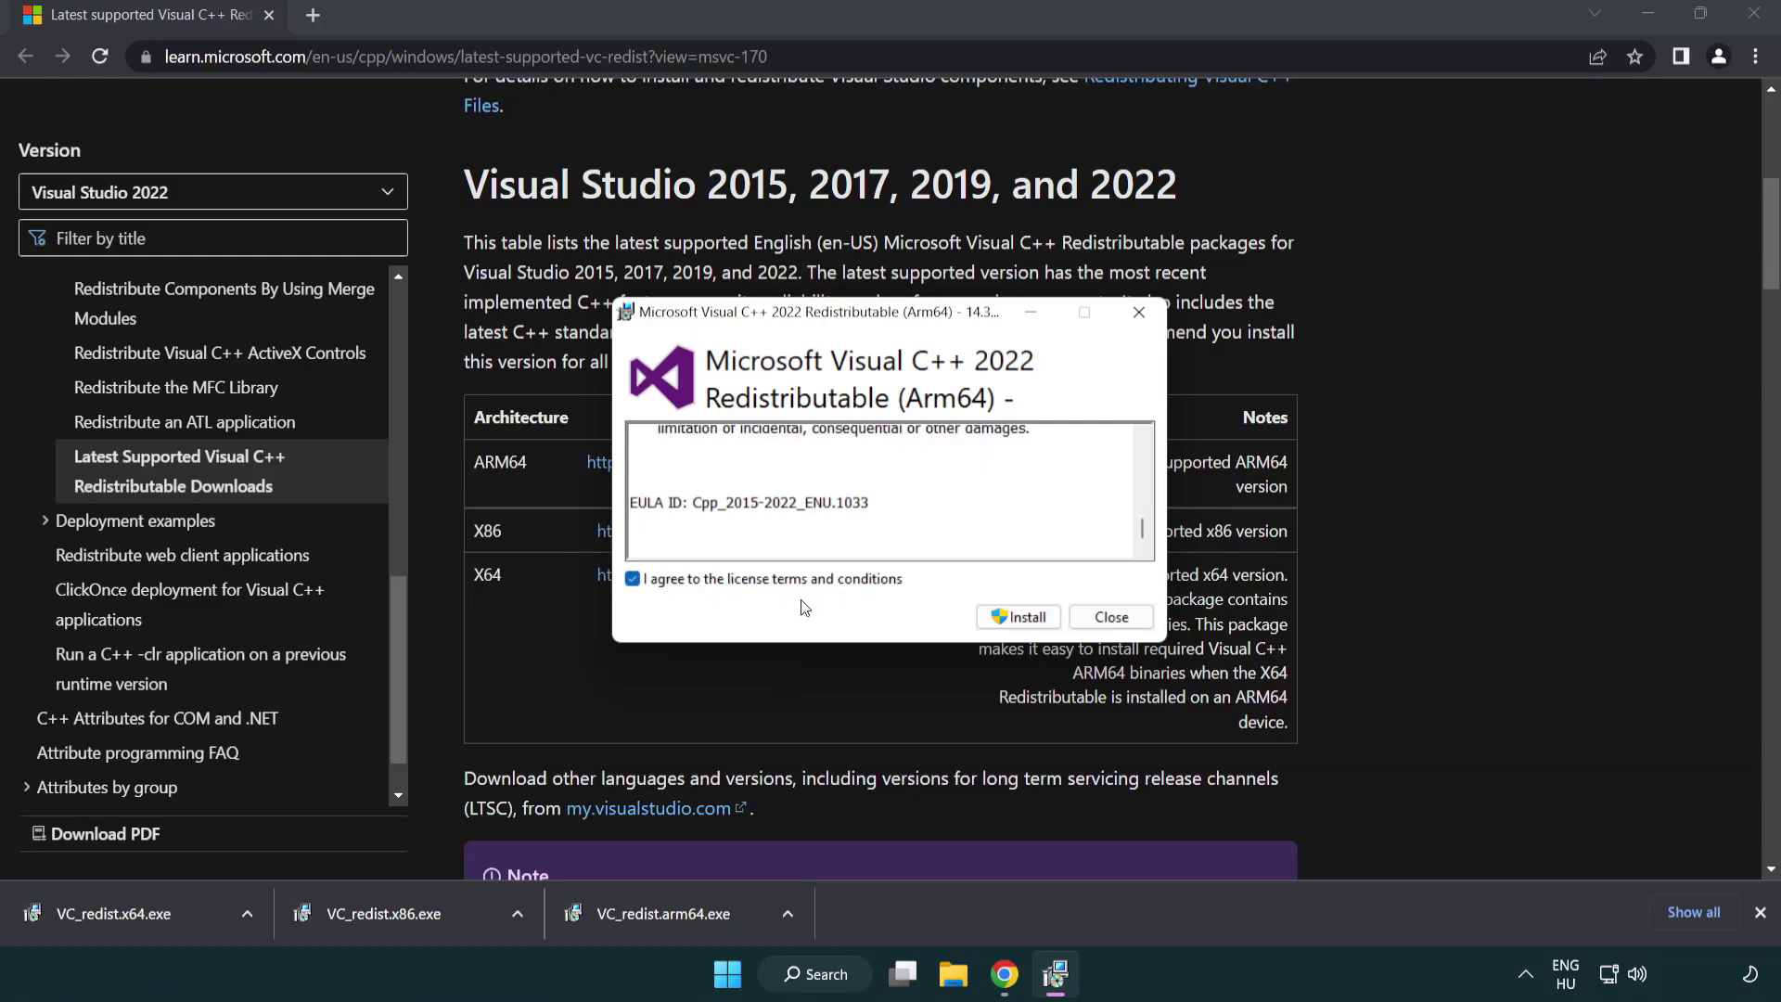
{"action": "left_click", "coordinate": [993, 616]}
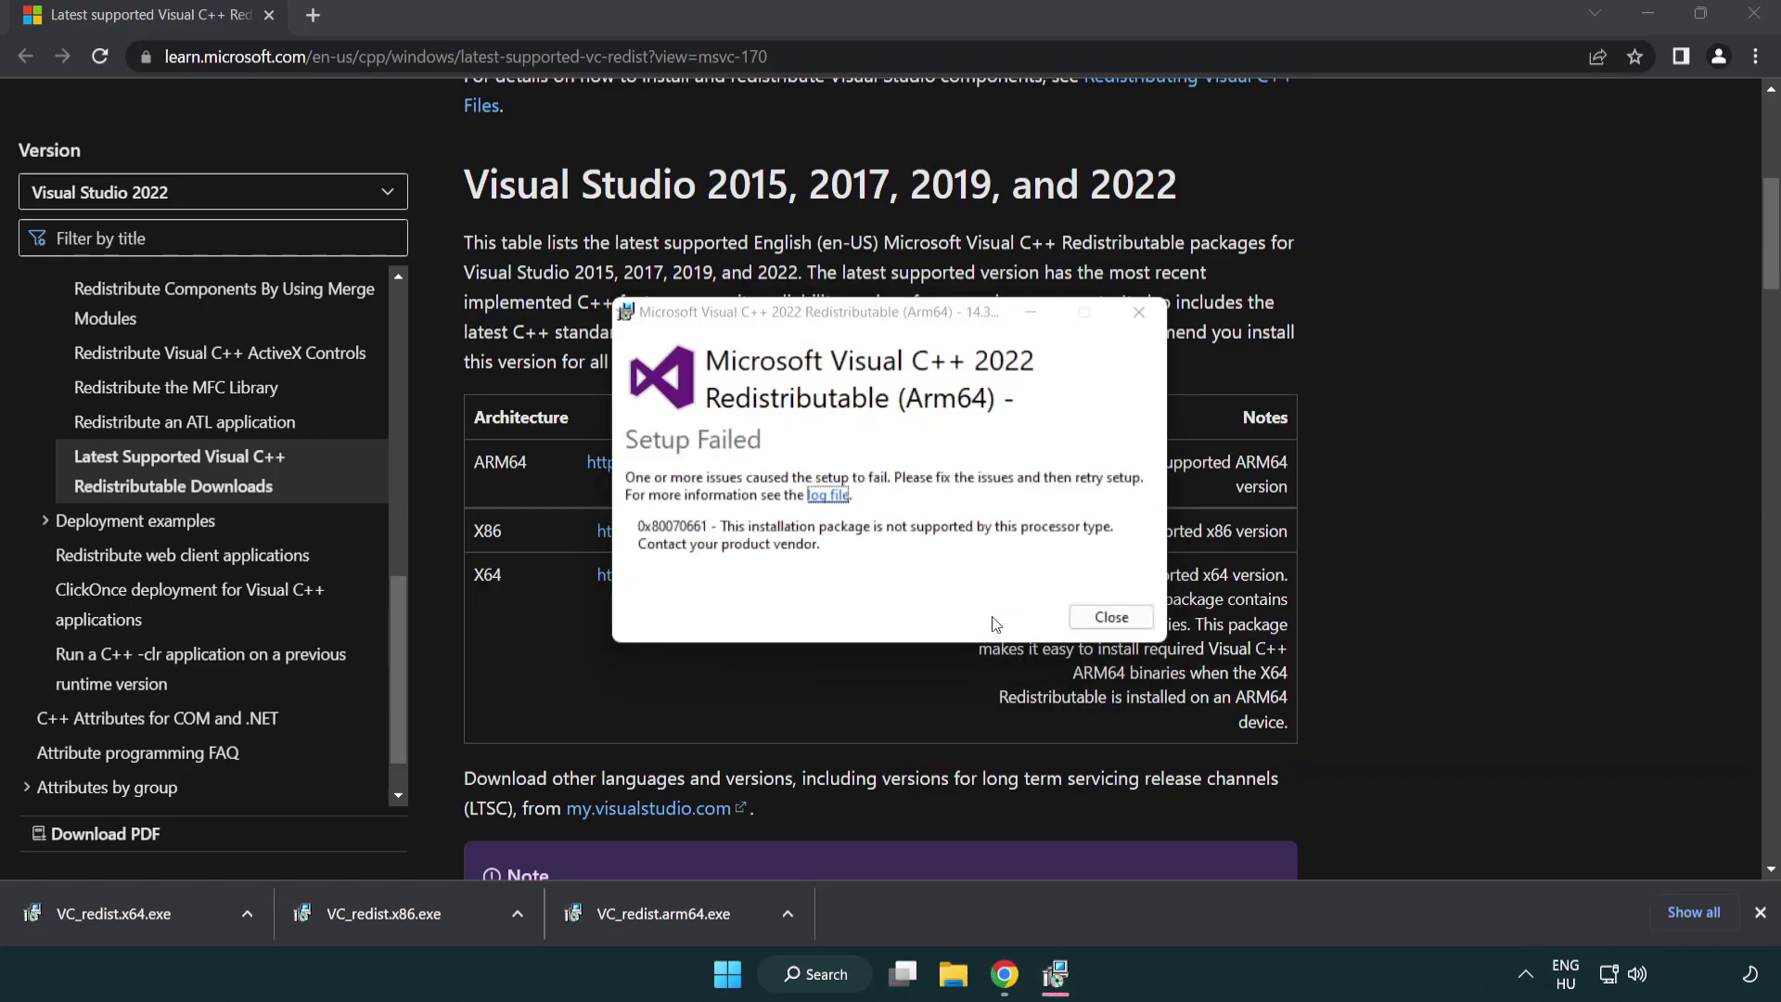
{"action": "left_click", "coordinate": [1111, 617]}
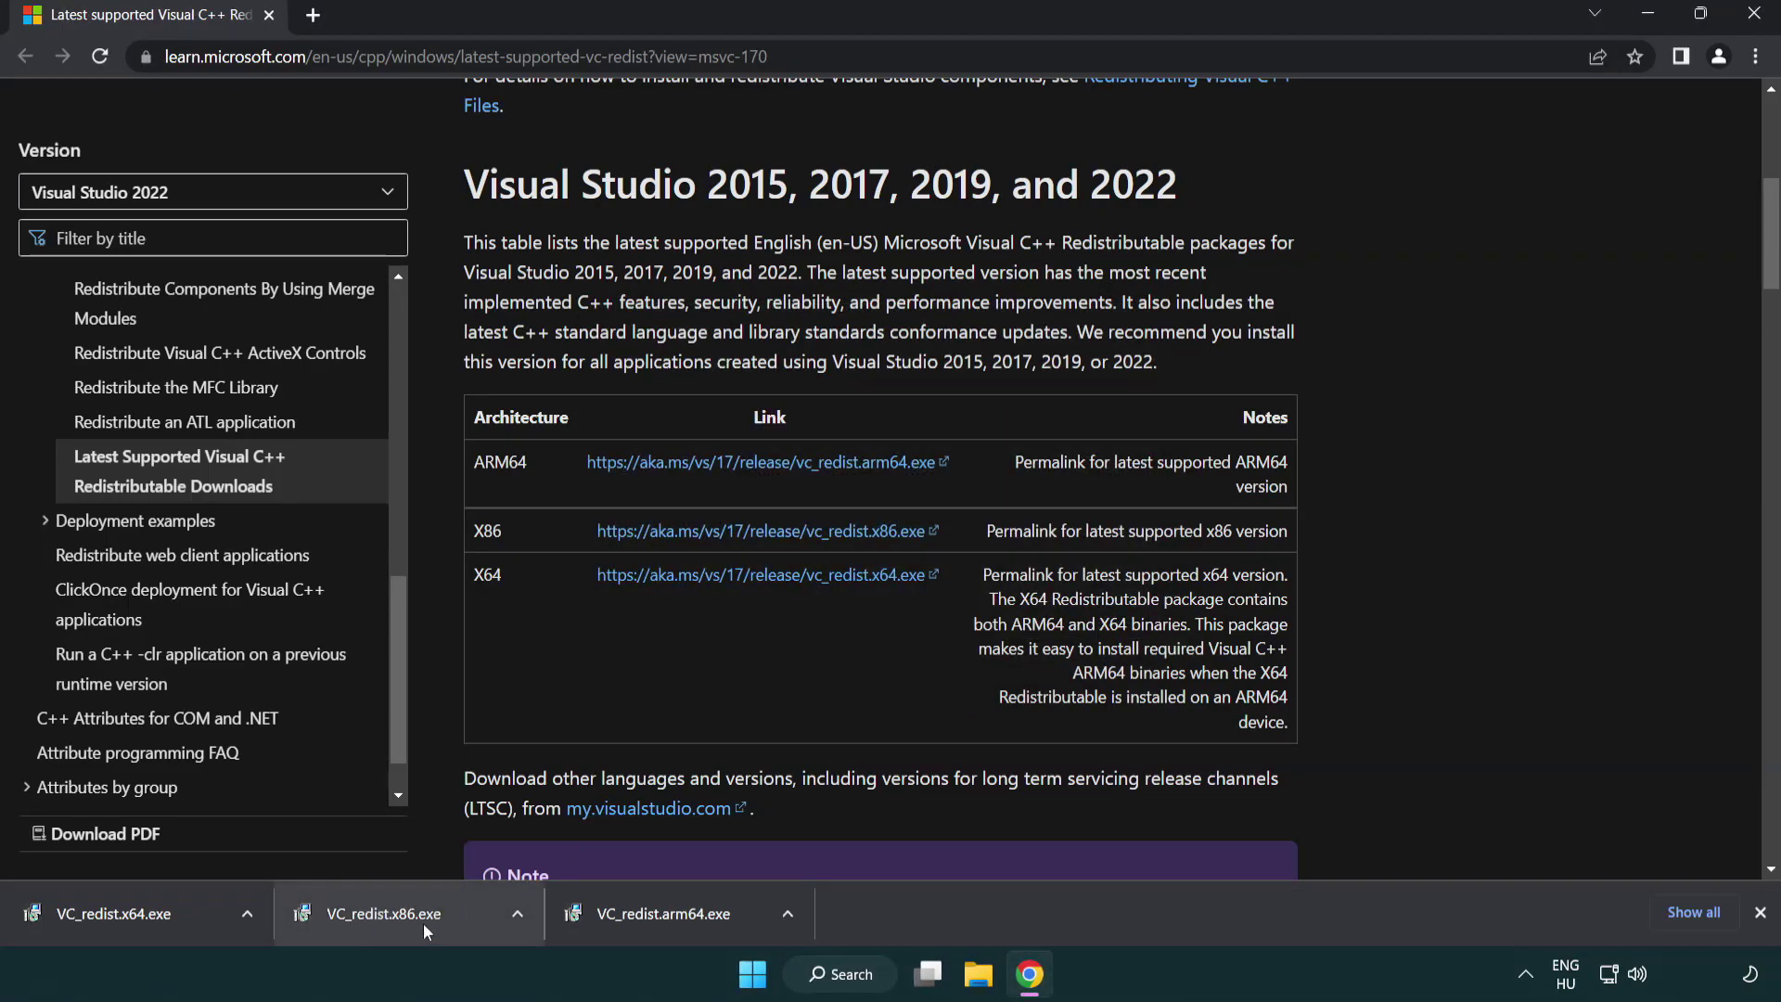
Step: Install VC_redist.x86.exe and VC_redist.x64.exe, closing each setup without restarting
{"action": "left_click", "coordinate": [397, 913]}
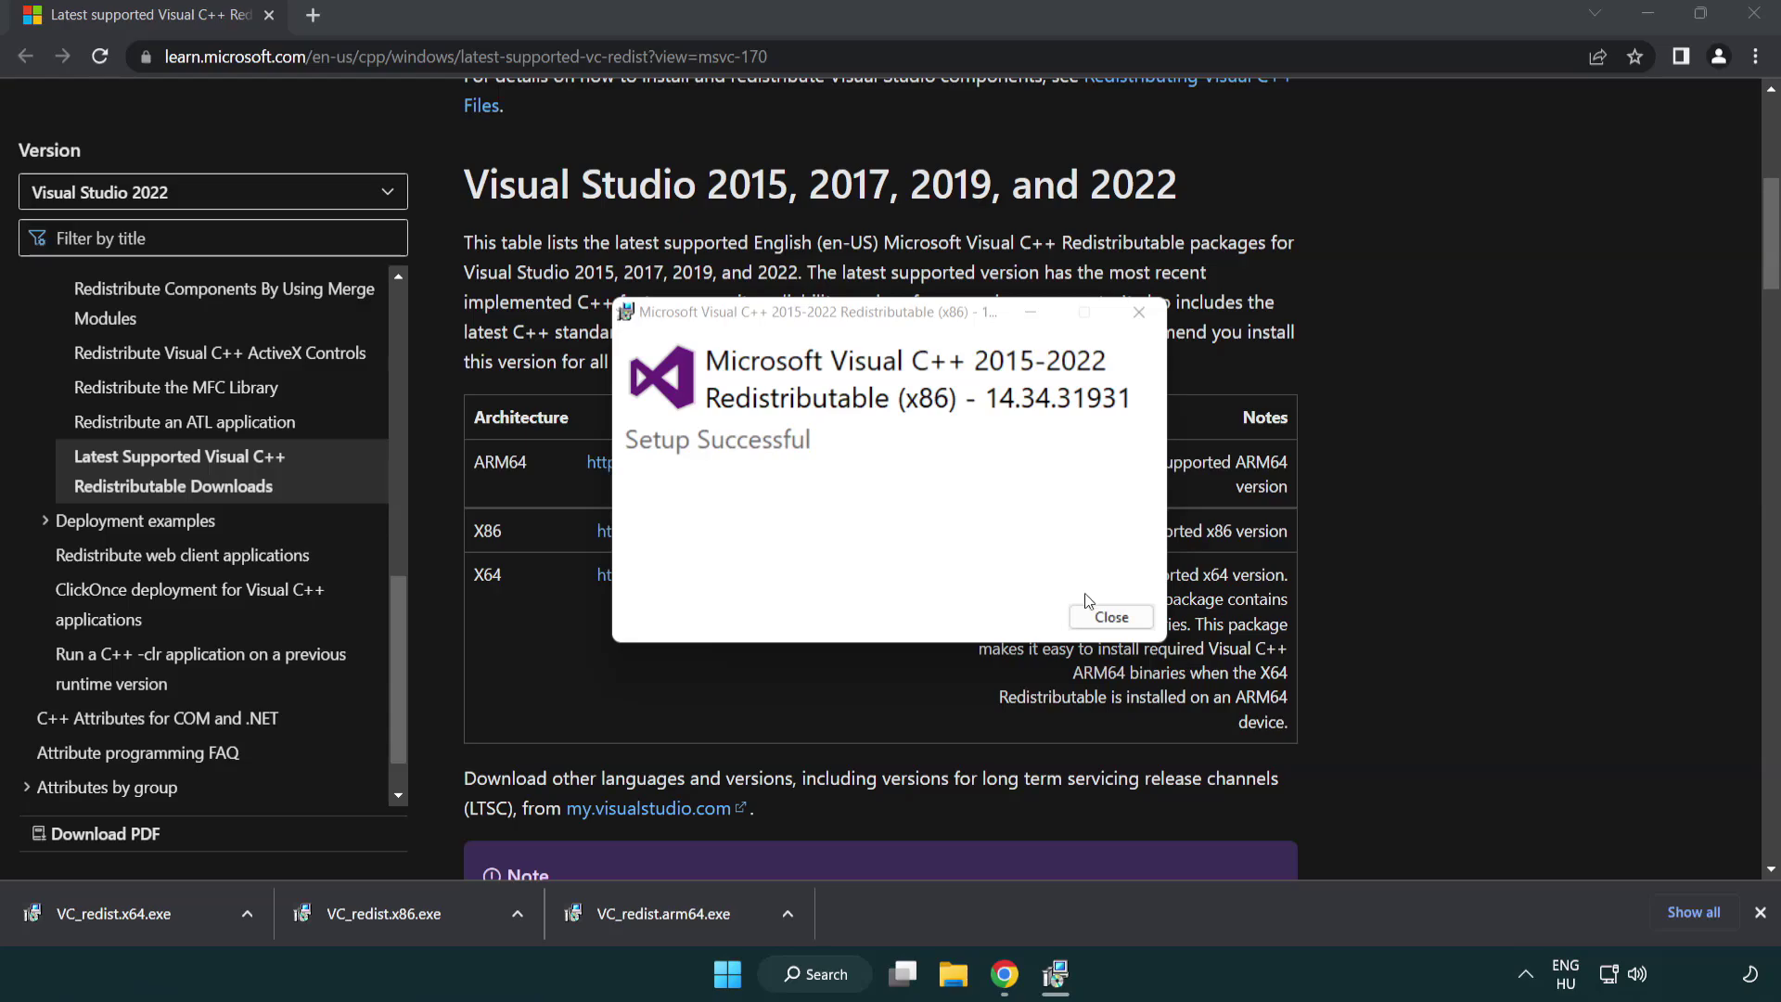
{"action": "left_click", "coordinate": [1113, 617]}
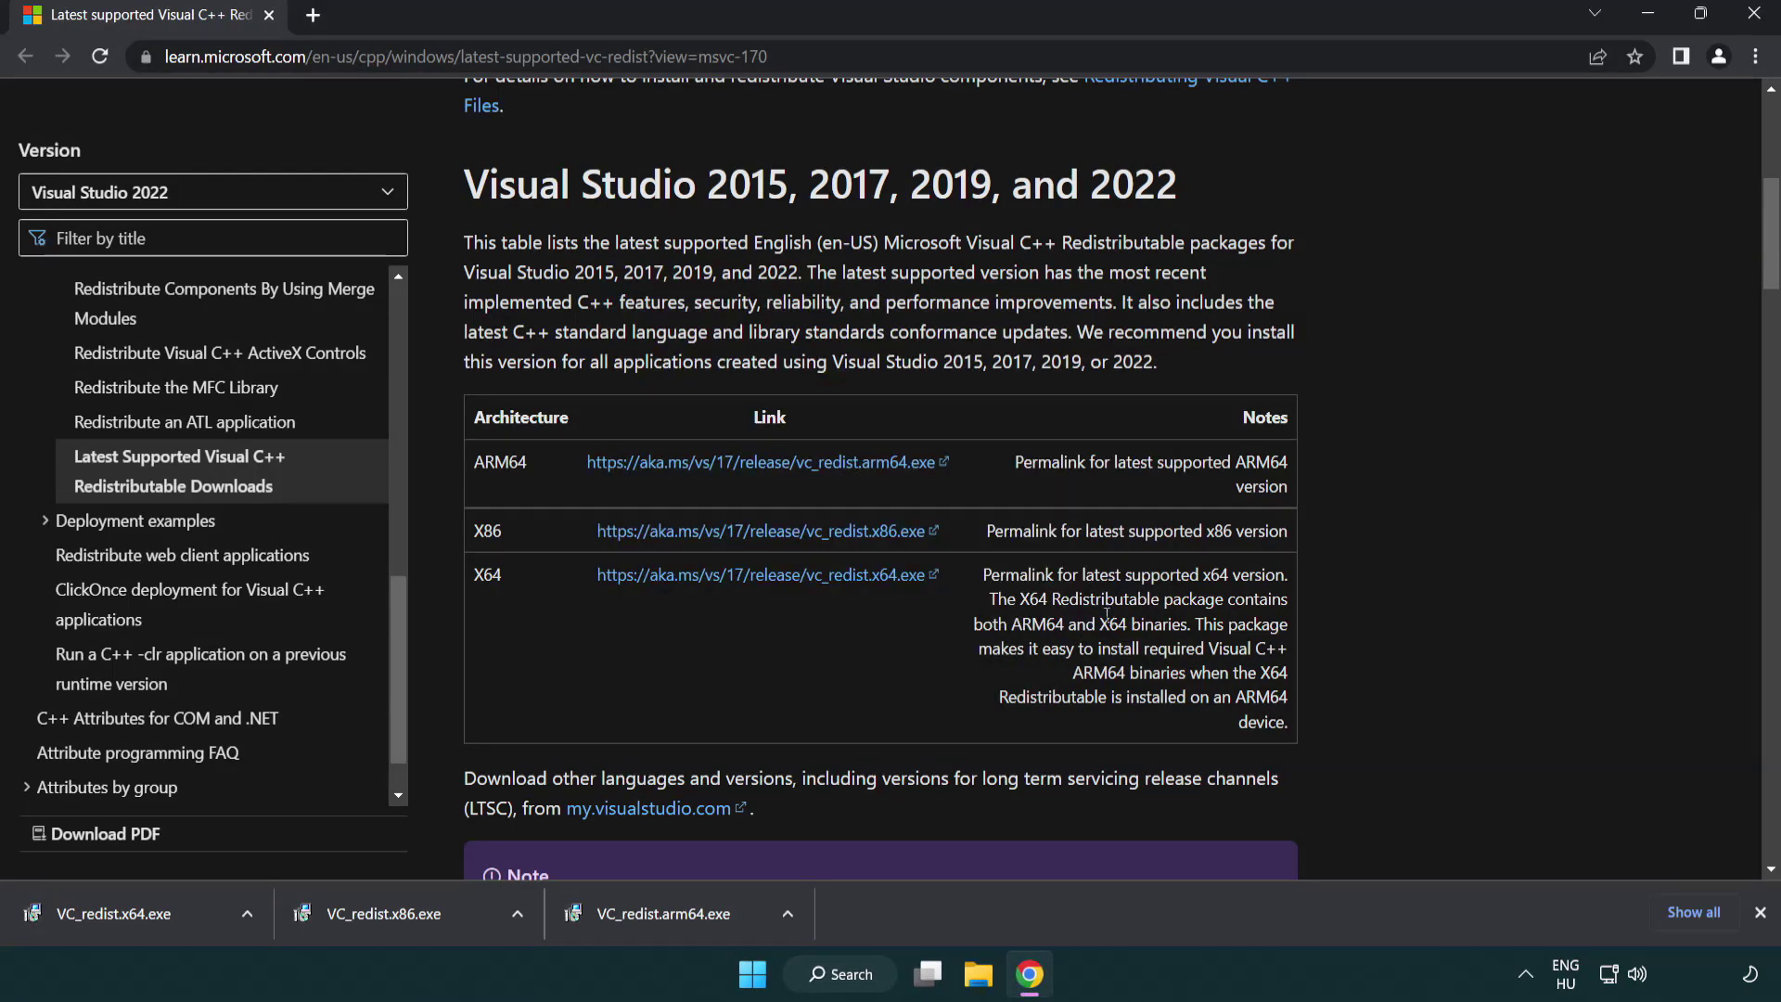
{"action": "left_click", "coordinate": [134, 910]}
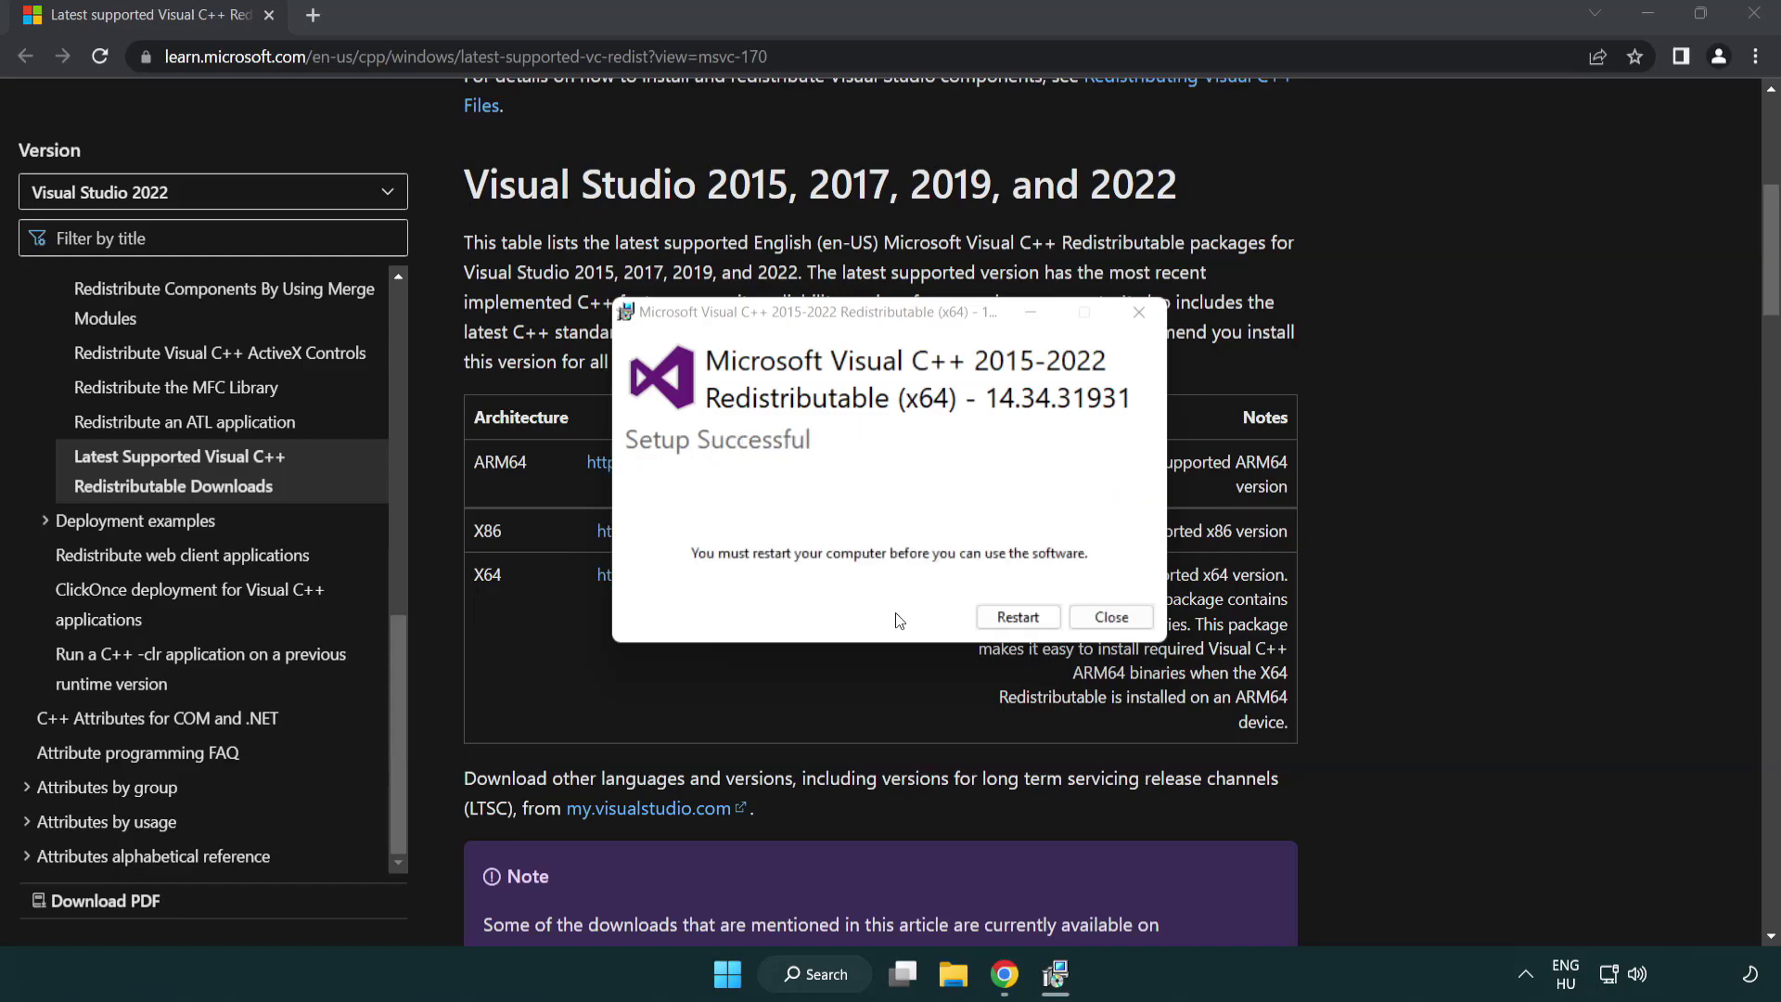
{"action": "left_click", "coordinate": [1111, 618]}
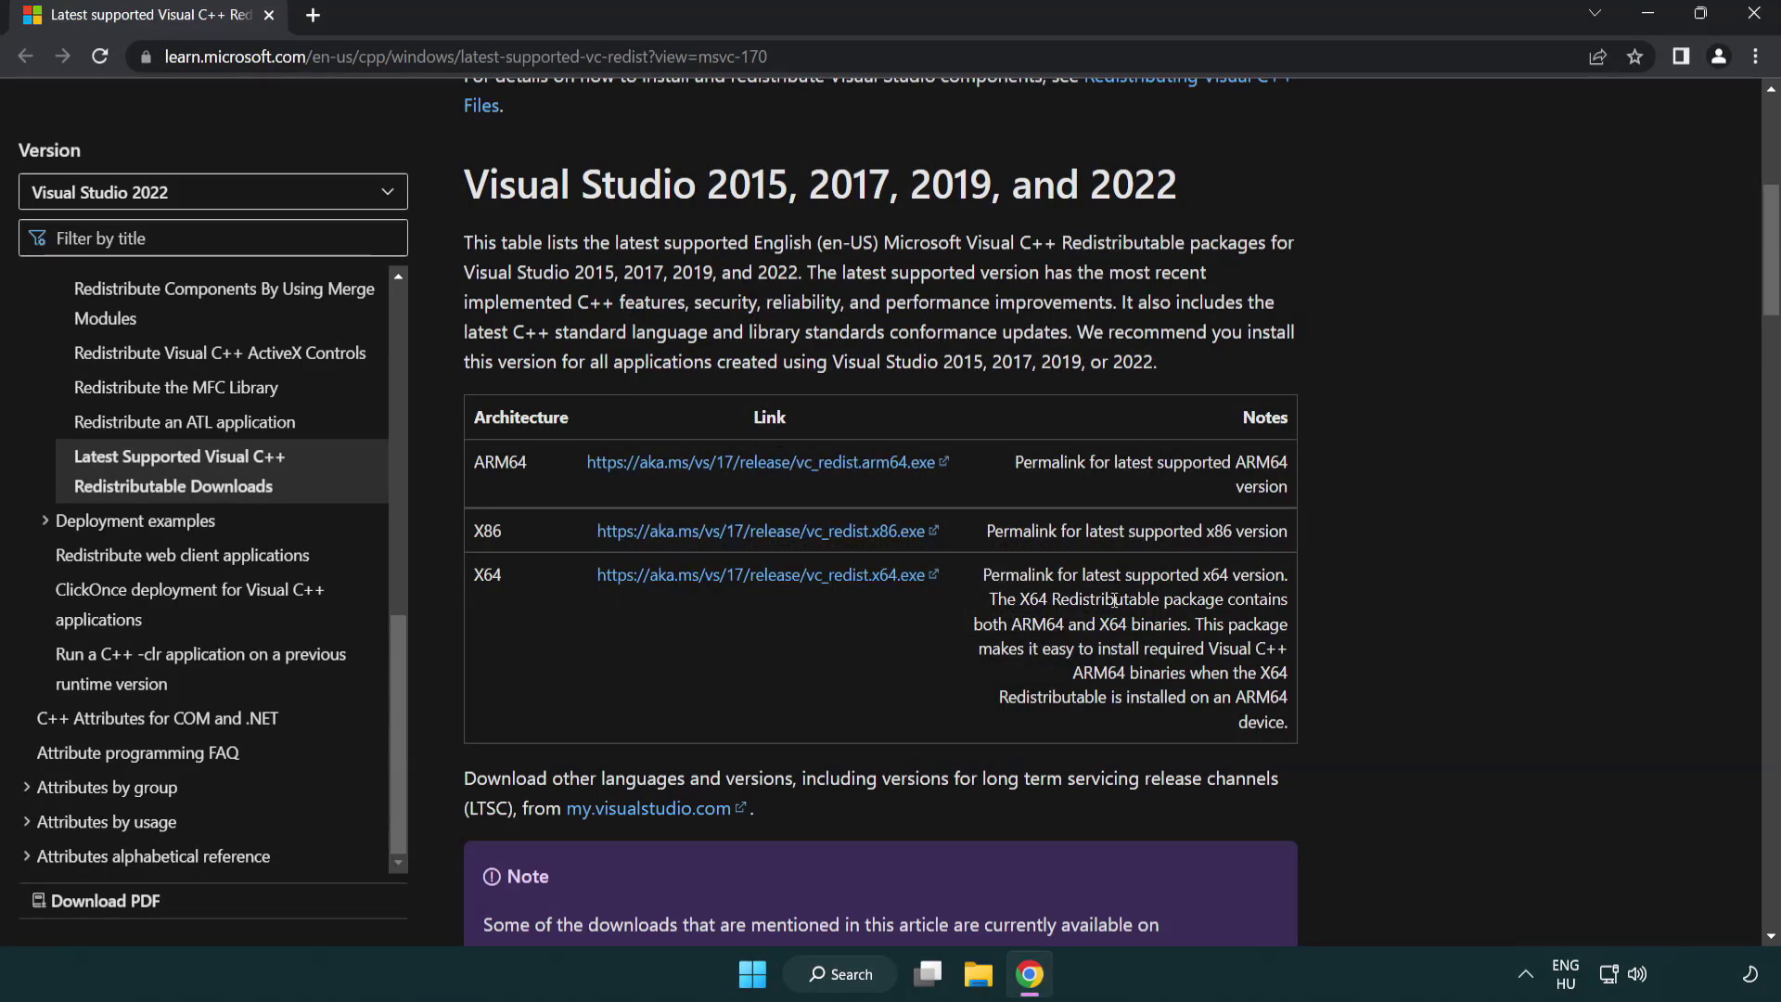
Step: Close Chrome and launch Command Prompt as administrator by searching 'cmd'
{"action": "left_click", "coordinate": [1756, 17]}
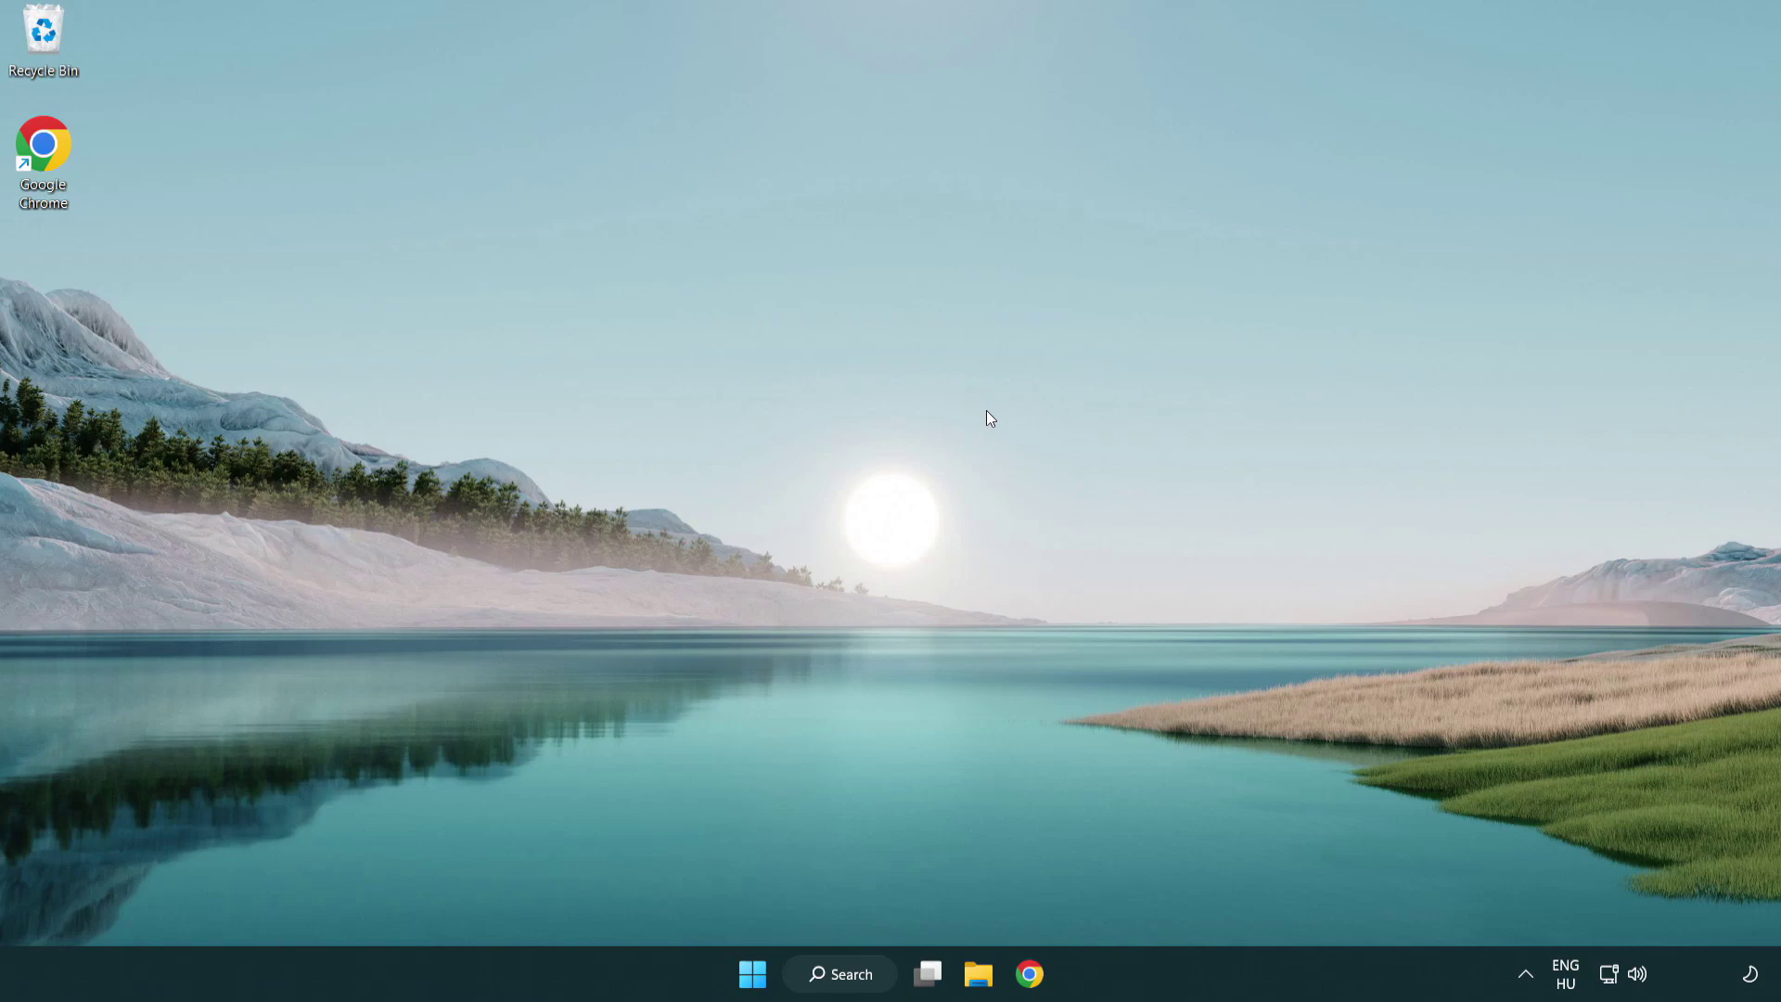
{"action": "left_click", "coordinate": [828, 991]}
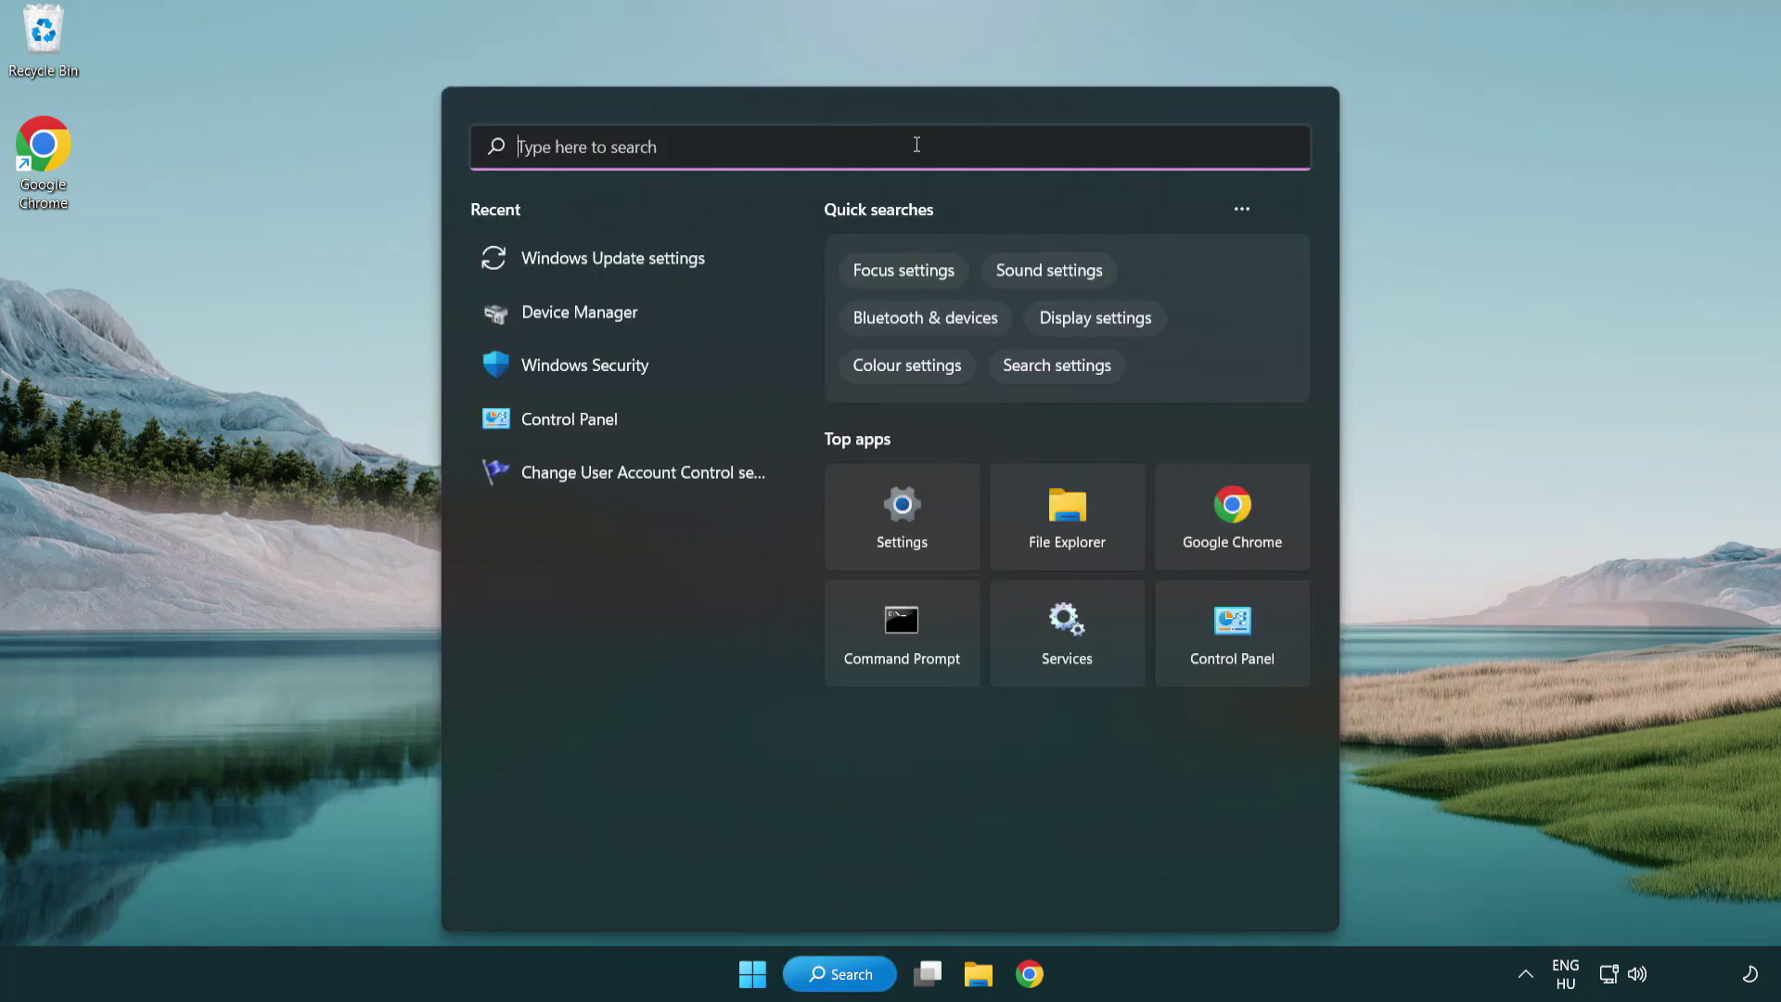
{"action": "type", "text": "cmd"}
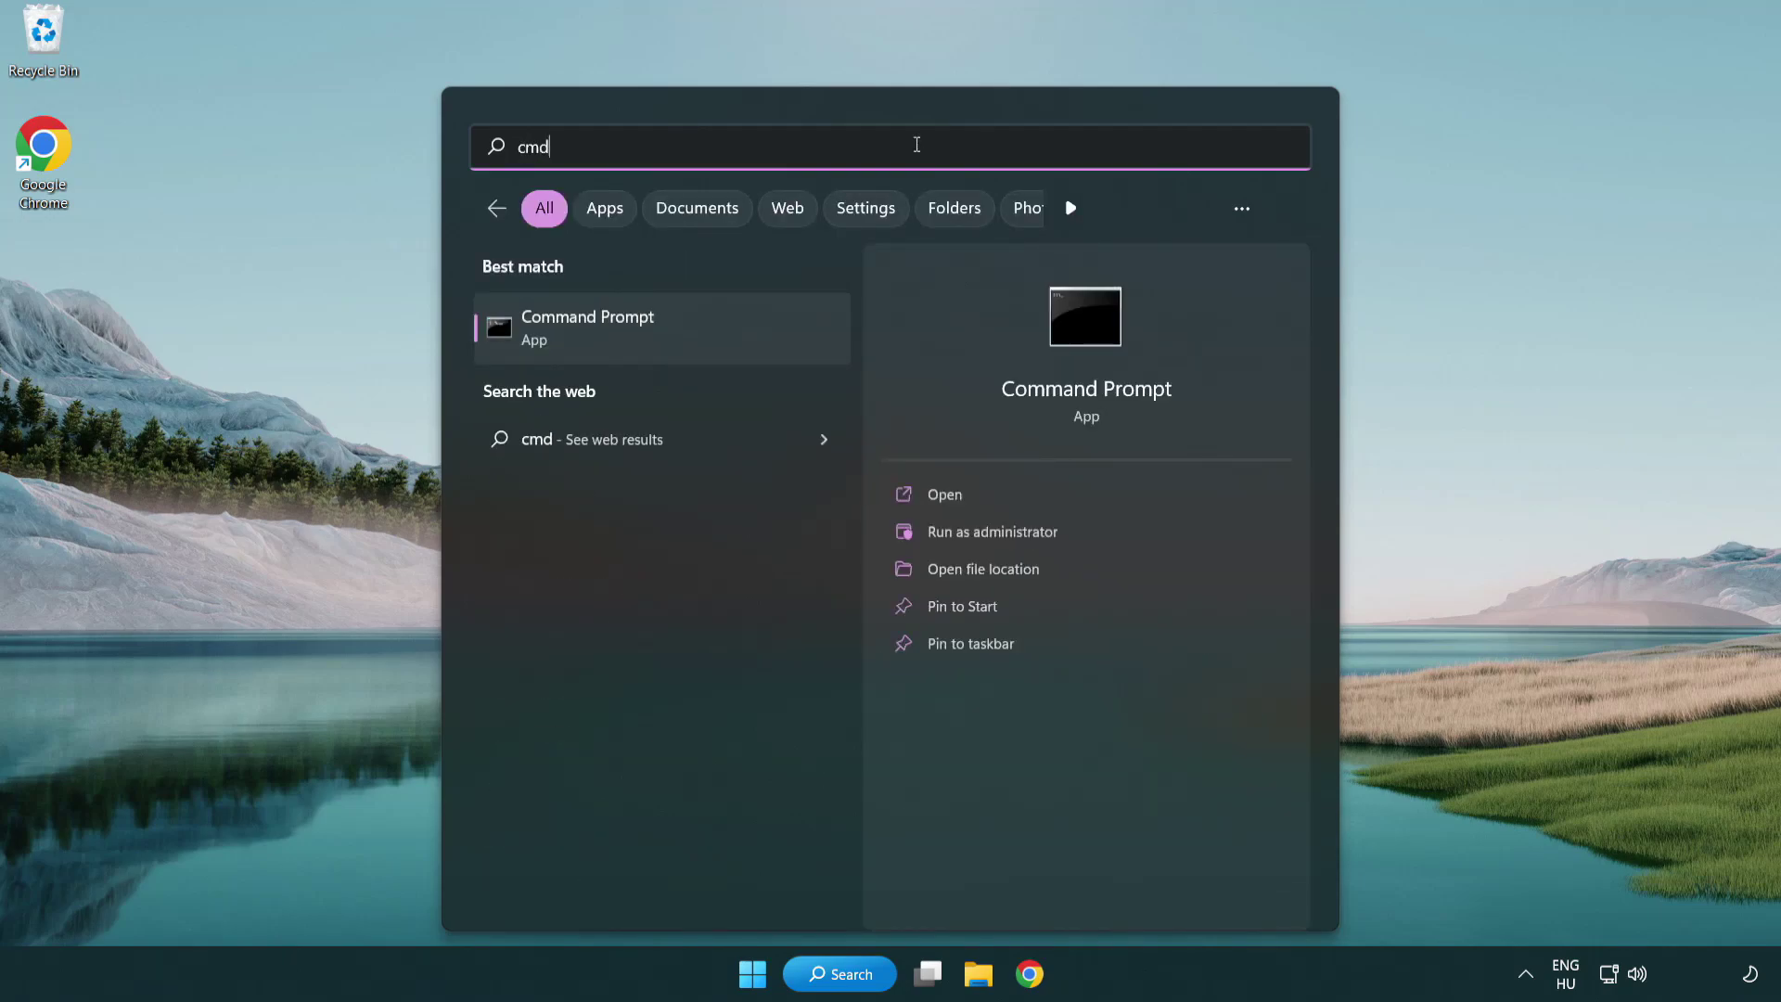
{"action": "right_click", "coordinate": [681, 331]}
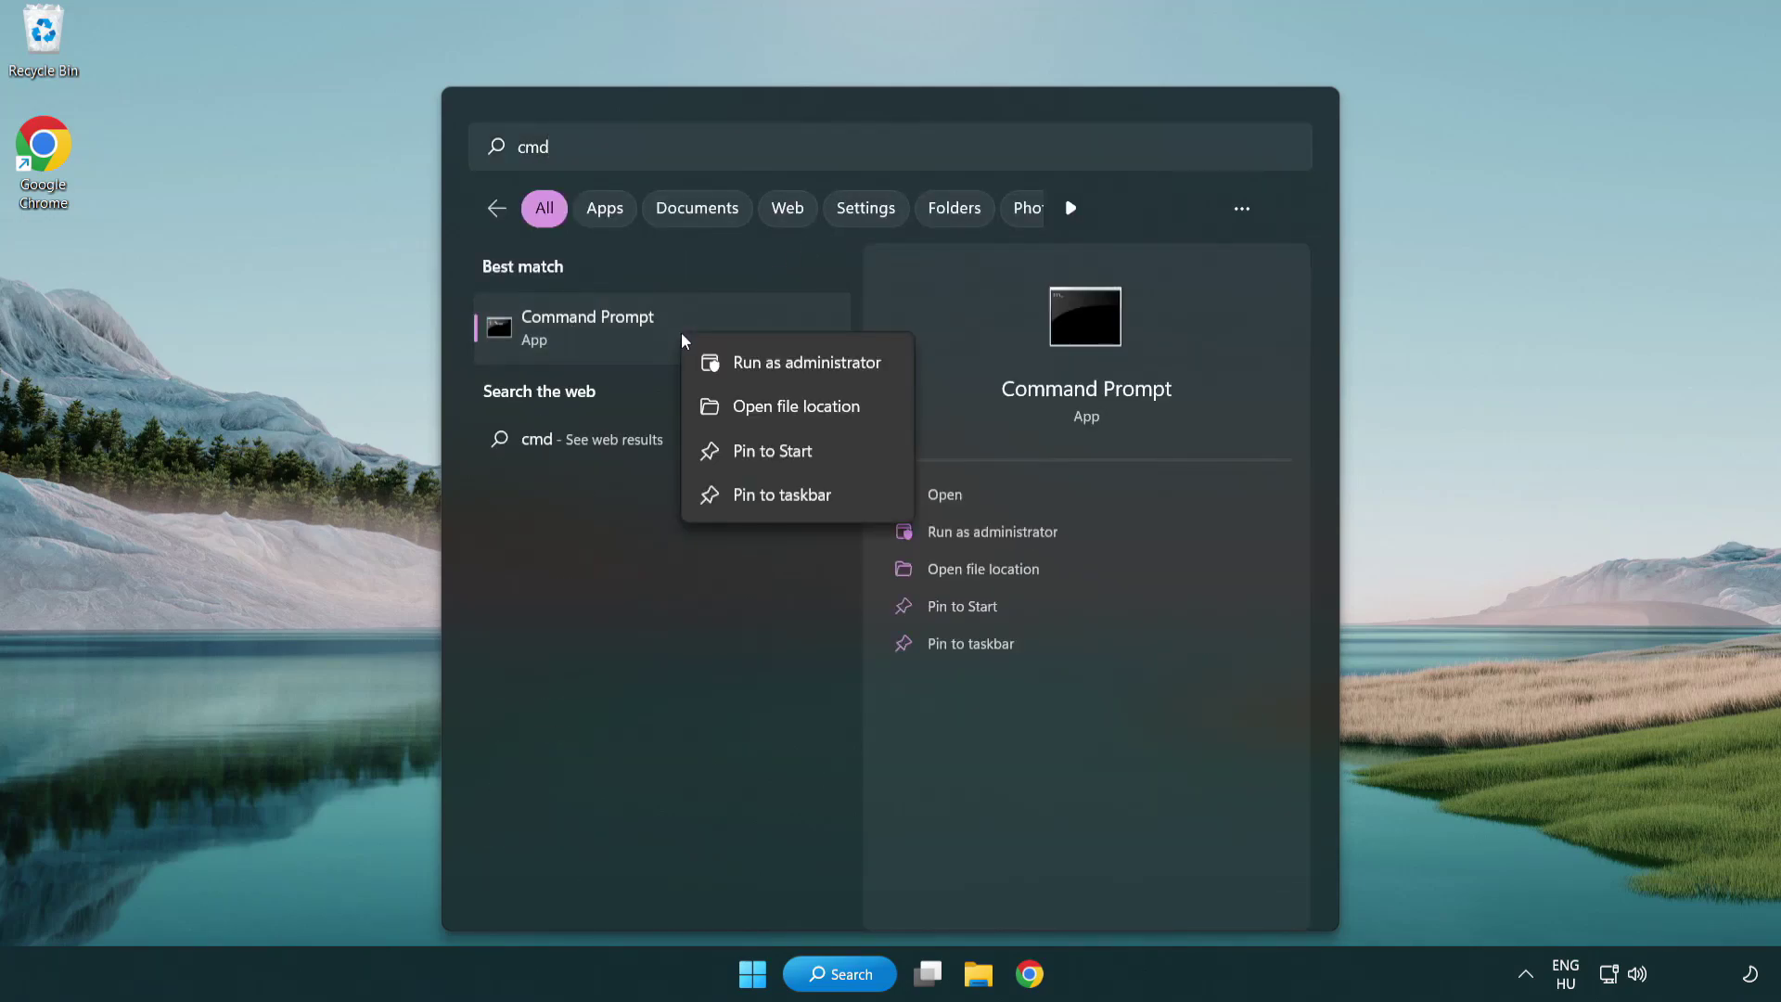
{"action": "left_click", "coordinate": [805, 371]}
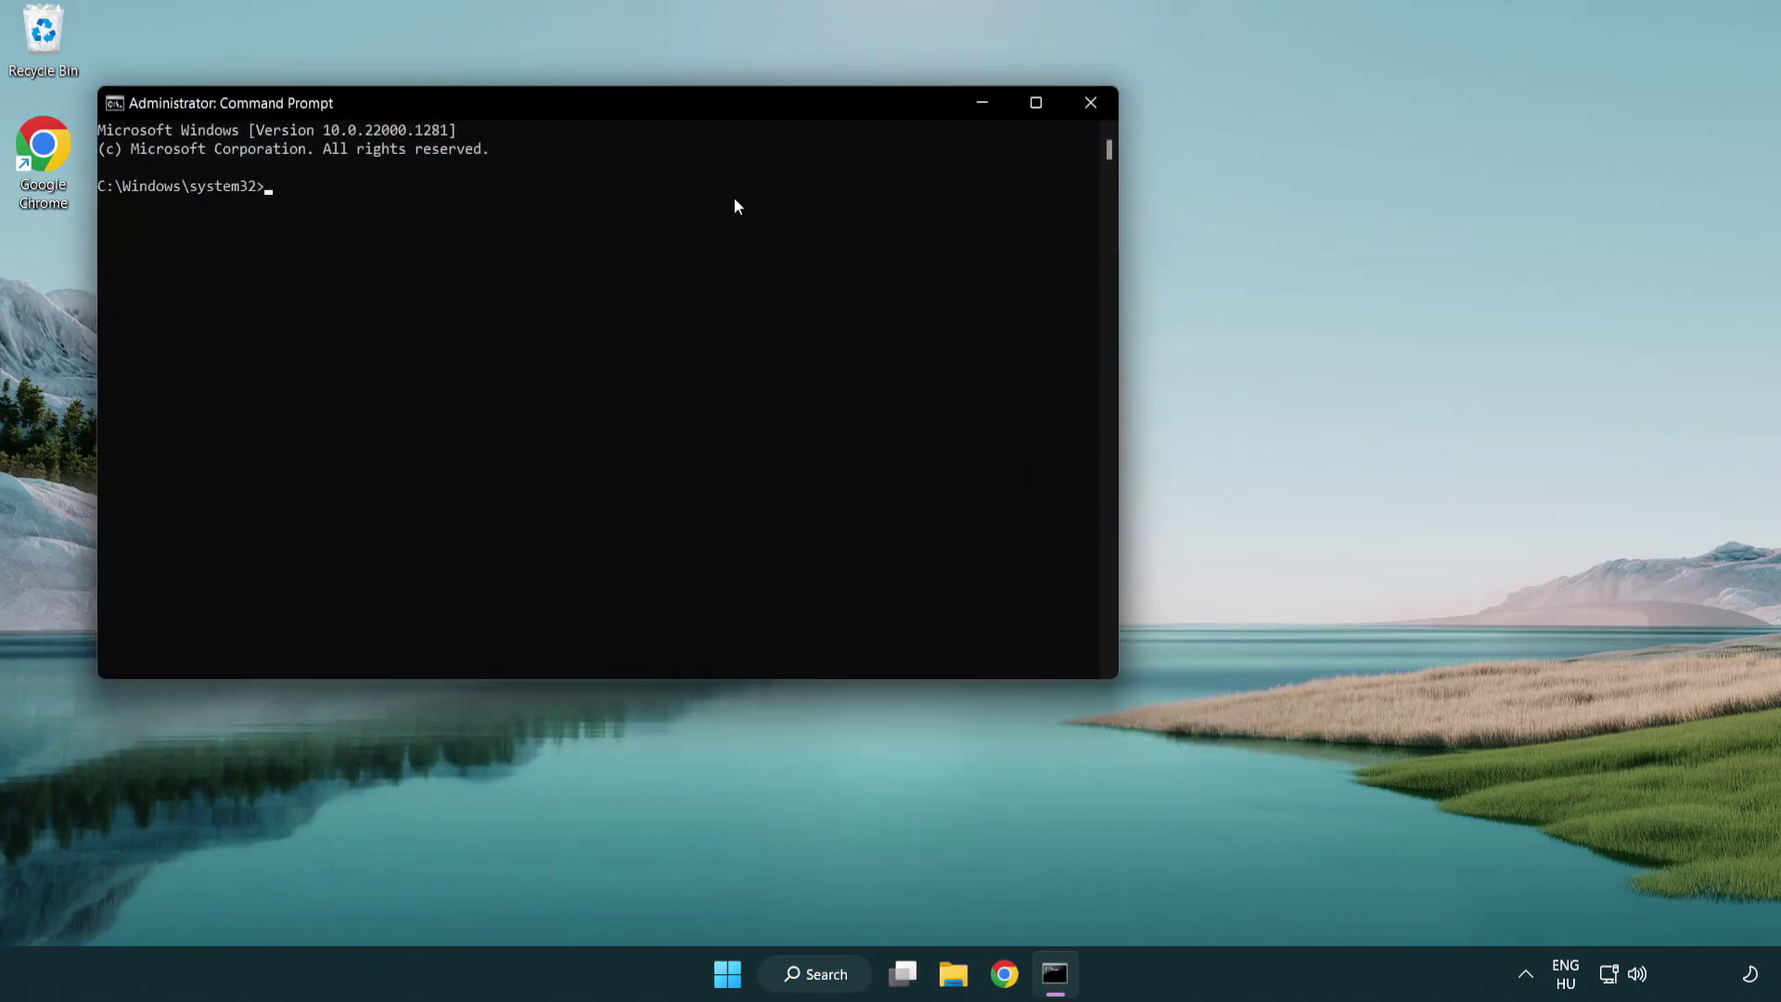
Step: Run sfc /scannow in the elevated Command Prompt, which finds no integrity violations
{"action": "left_click_drag", "start_coordinate": [635, 103], "coordinate": [896, 181]}
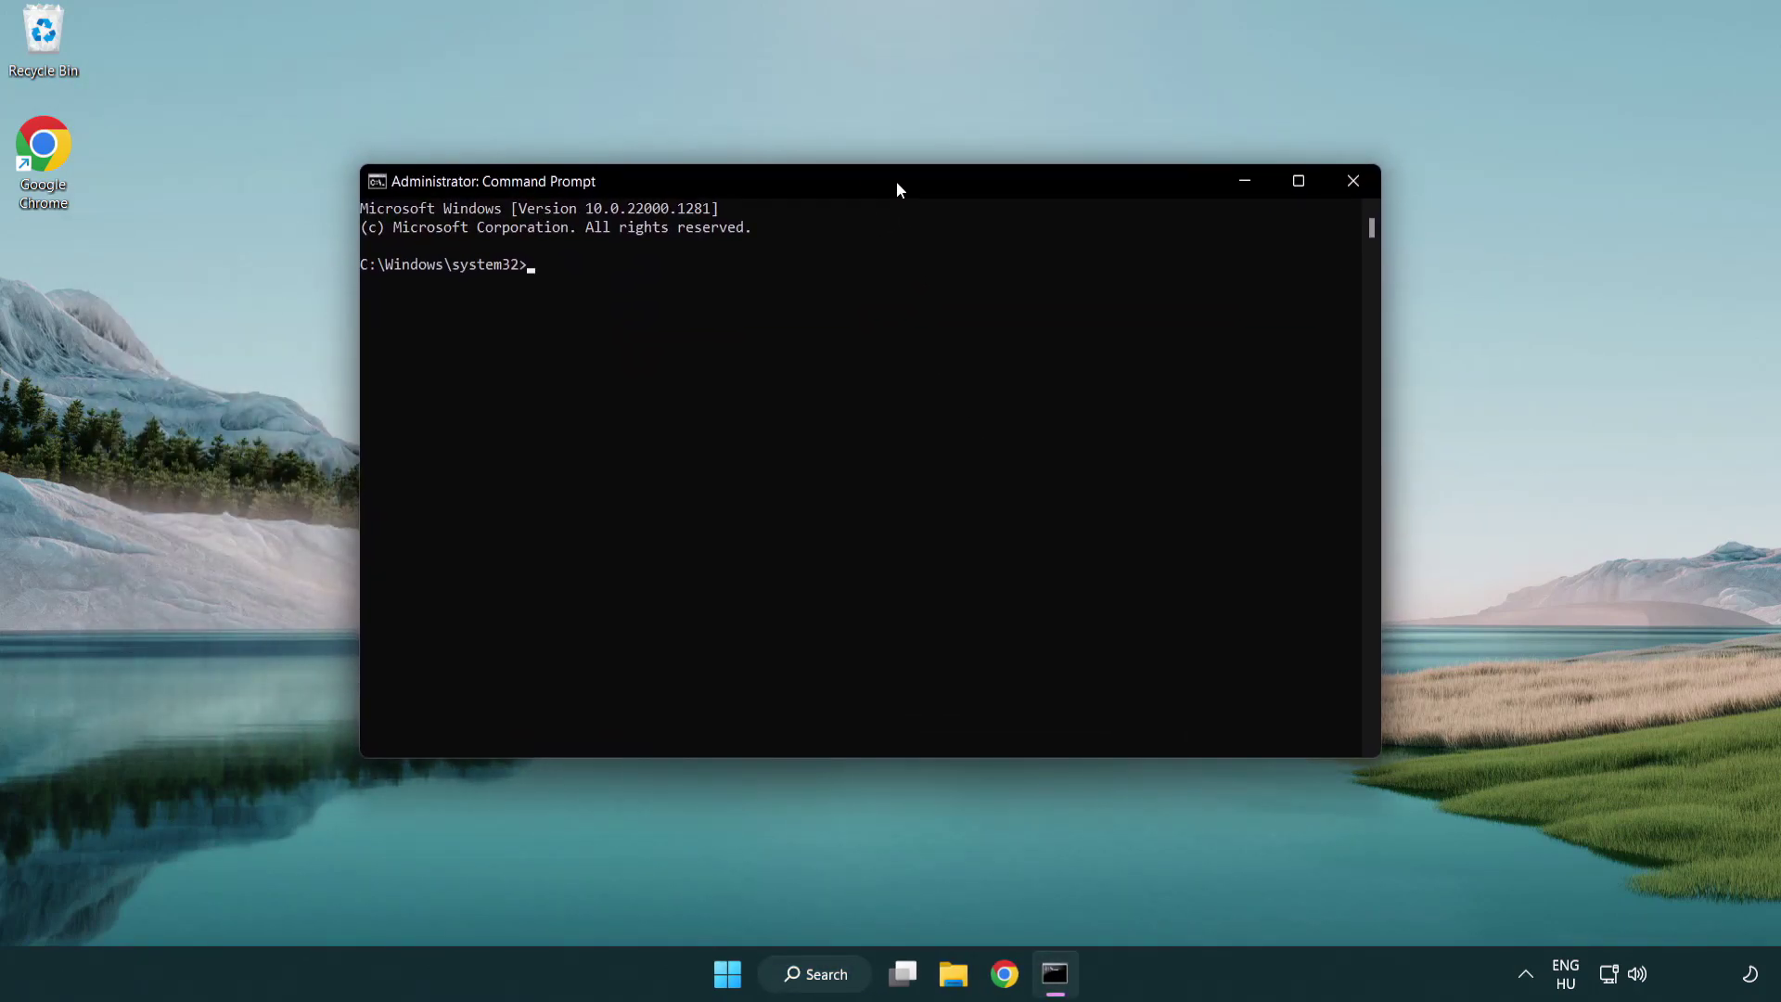
{"action": "type", "text": "sfc /sc"}
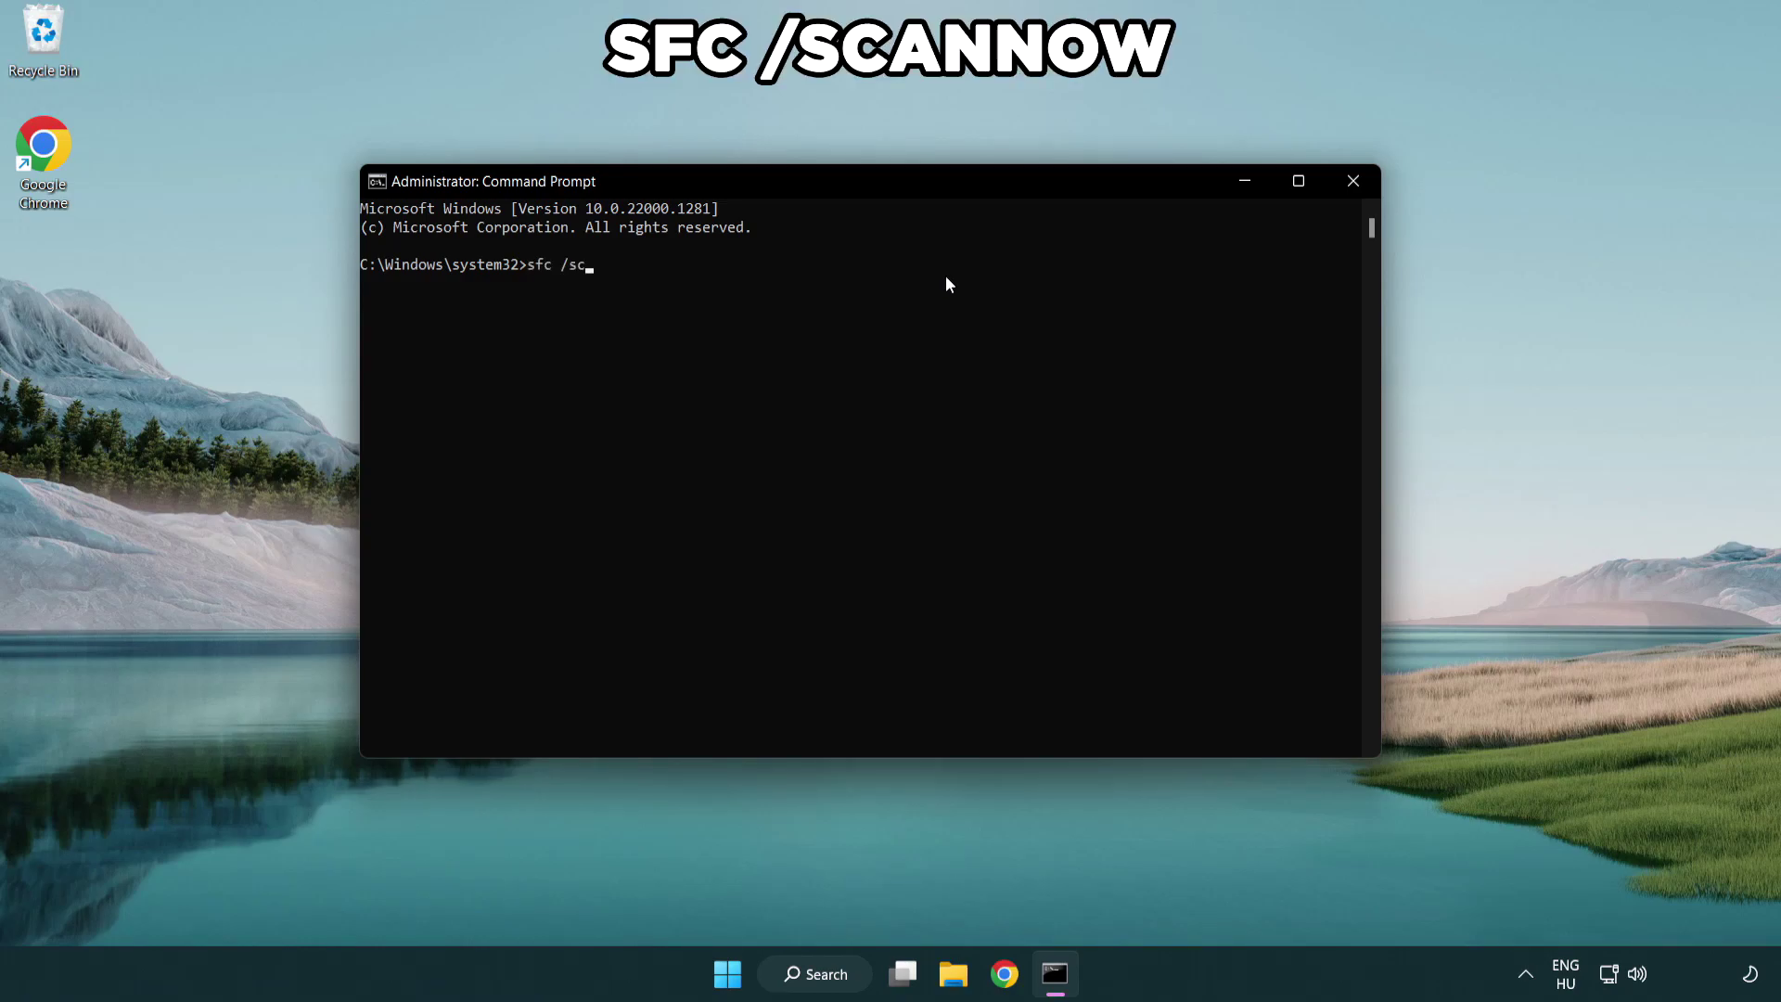
{"action": "type", "text": "annow"}
{"action": "key", "text": "Return"}
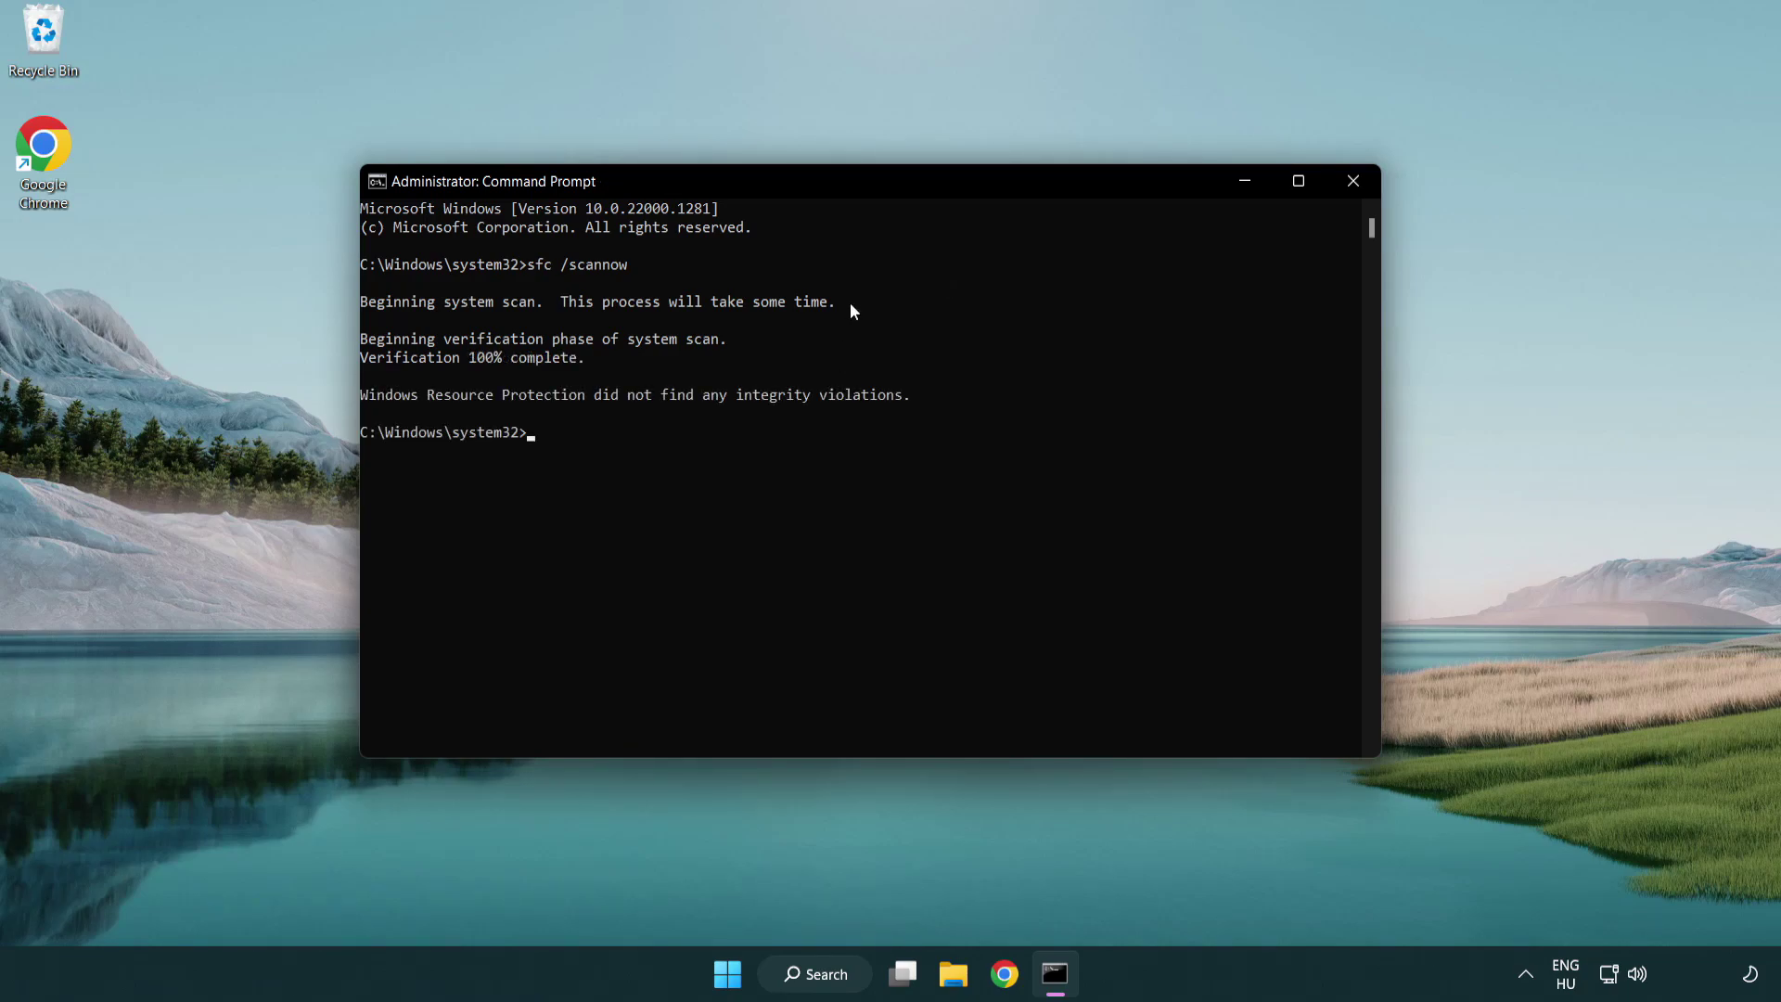
Step: Close Command Prompt and bring up the Start menu's power options to restart
{"action": "left_click", "coordinate": [1354, 182]}
{"action": "left_click", "coordinate": [742, 979]}
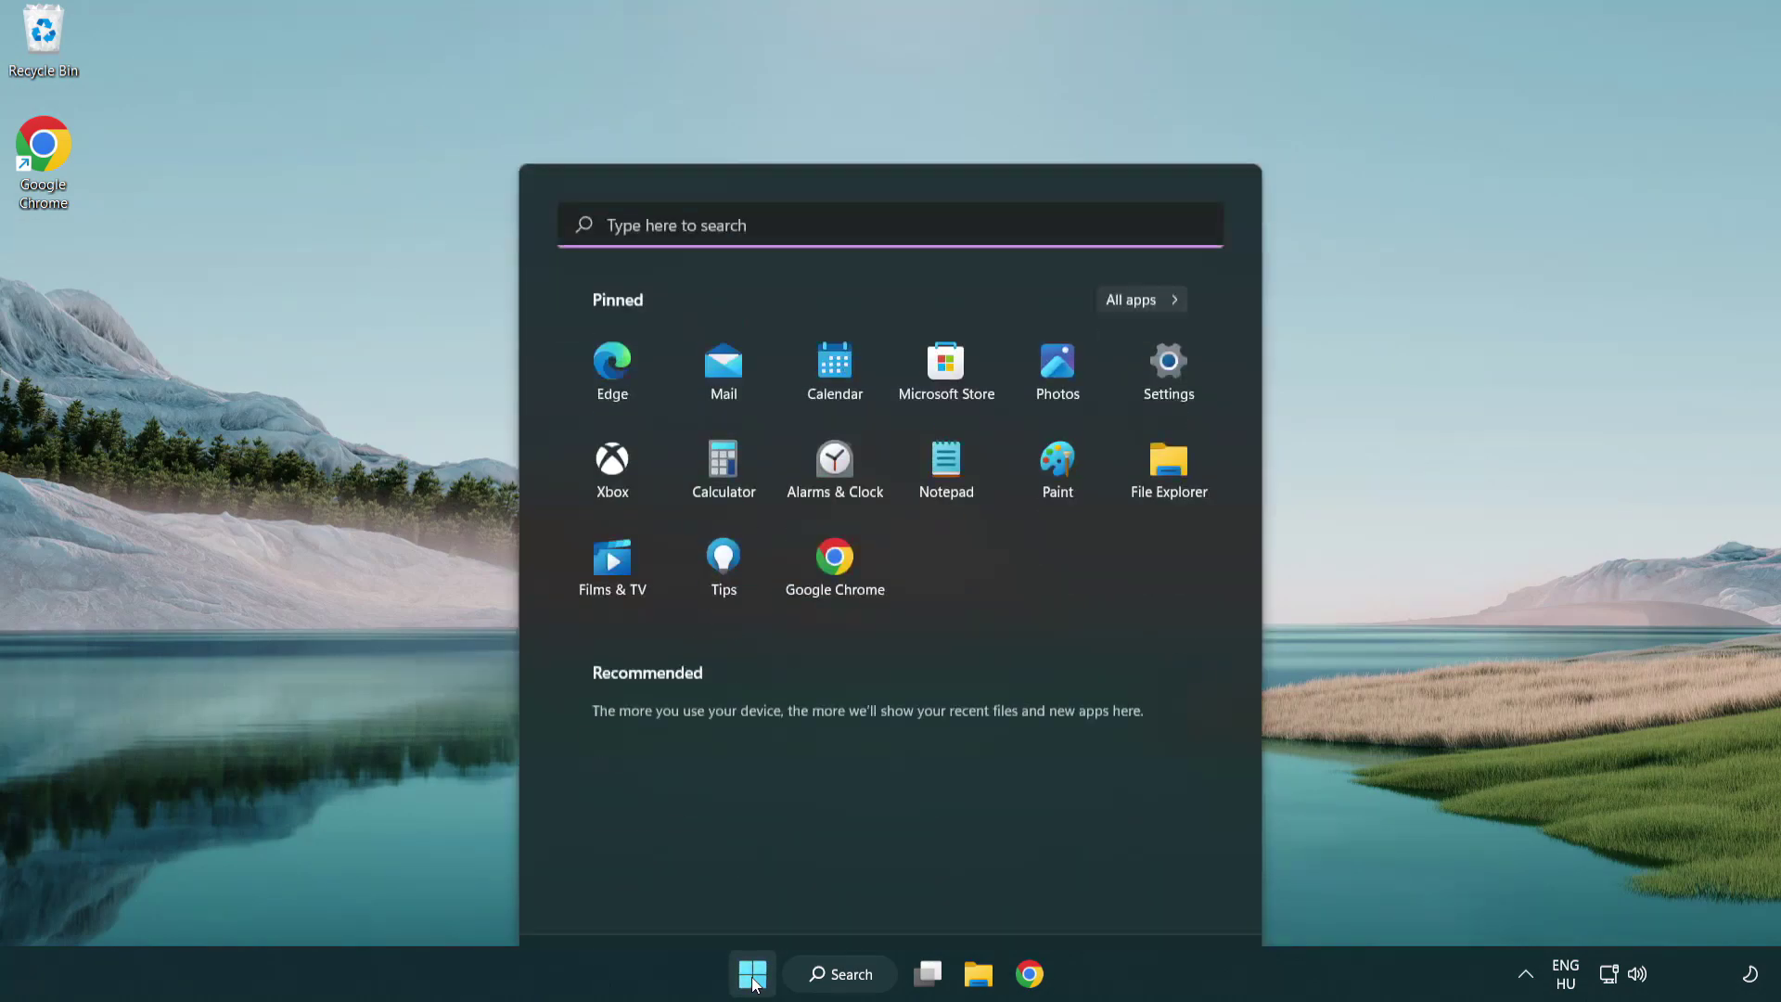
{"action": "left_click", "coordinate": [1187, 892]}
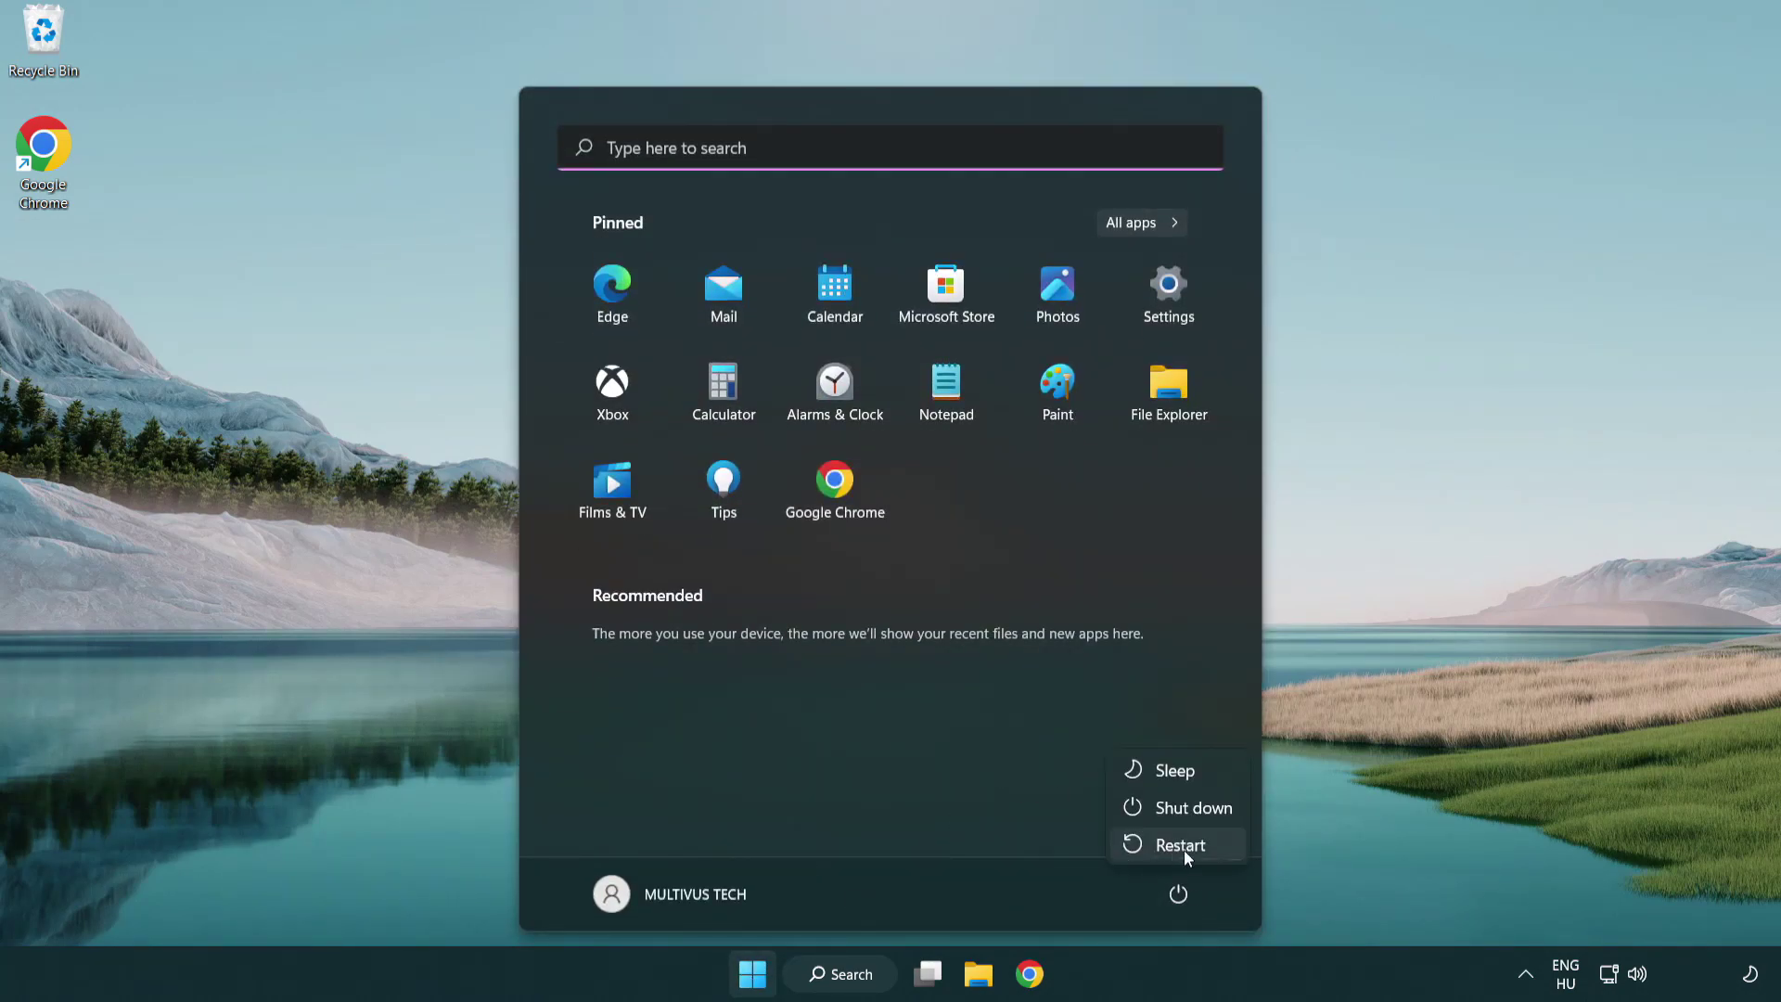